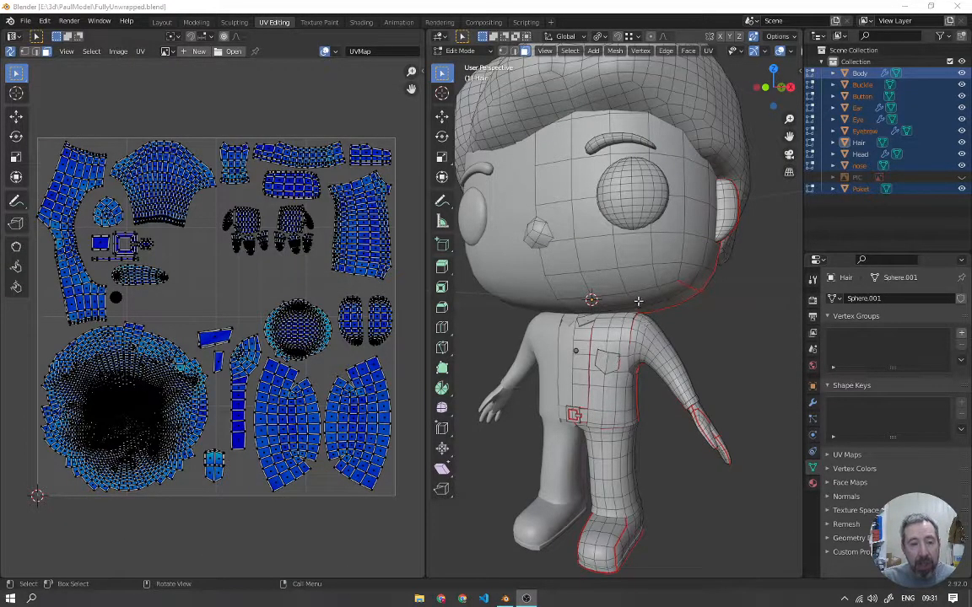
# Switch to the Layout workspace and deselect all parts of the character.
pyautogui.scroll(-1, 641, 316)
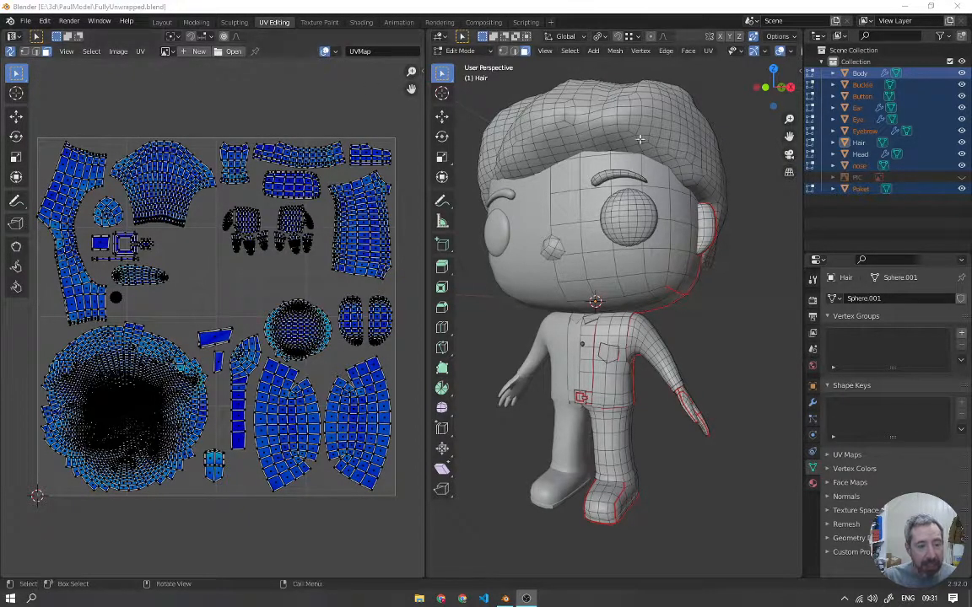
pyautogui.click(161, 22)
pyautogui.scroll(-4, 582, 363)
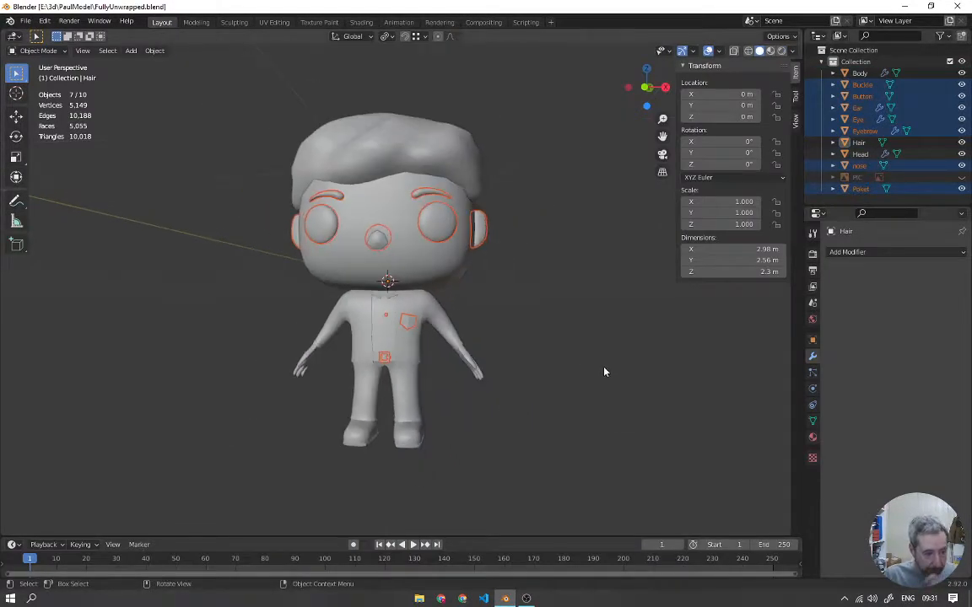
pyautogui.scroll(2, 447, 255)
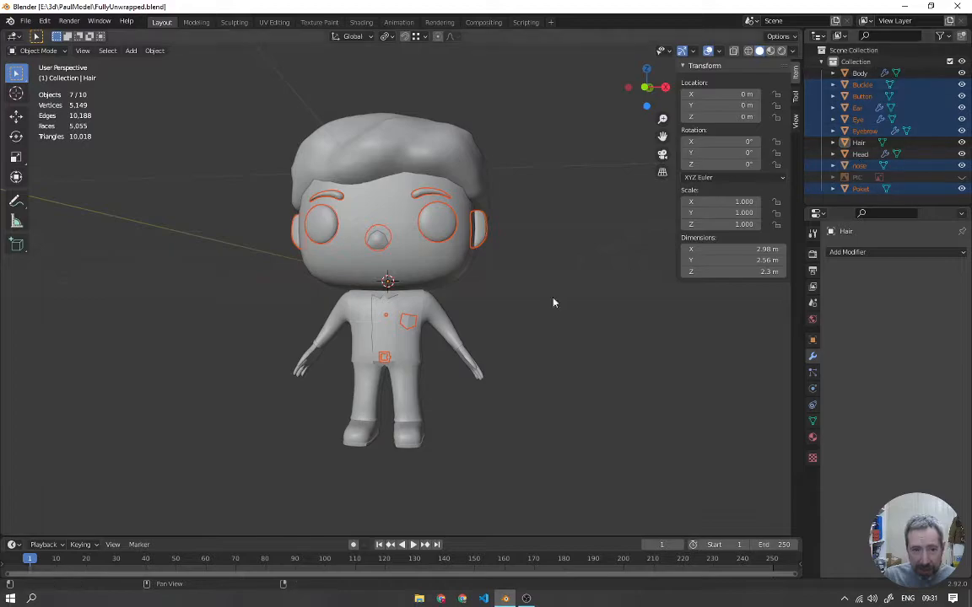
pyautogui.hotkey('alt', 'a')
pyautogui.moveTo(512, 317)
pyautogui.mouseDown(button='middle')
pyautogui.moveTo(525, 324)
pyautogui.moveTo(504, 335)
pyautogui.moveTo(481, 325)
pyautogui.moveTo(503, 327)
pyautogui.mouseUp(button='middle')
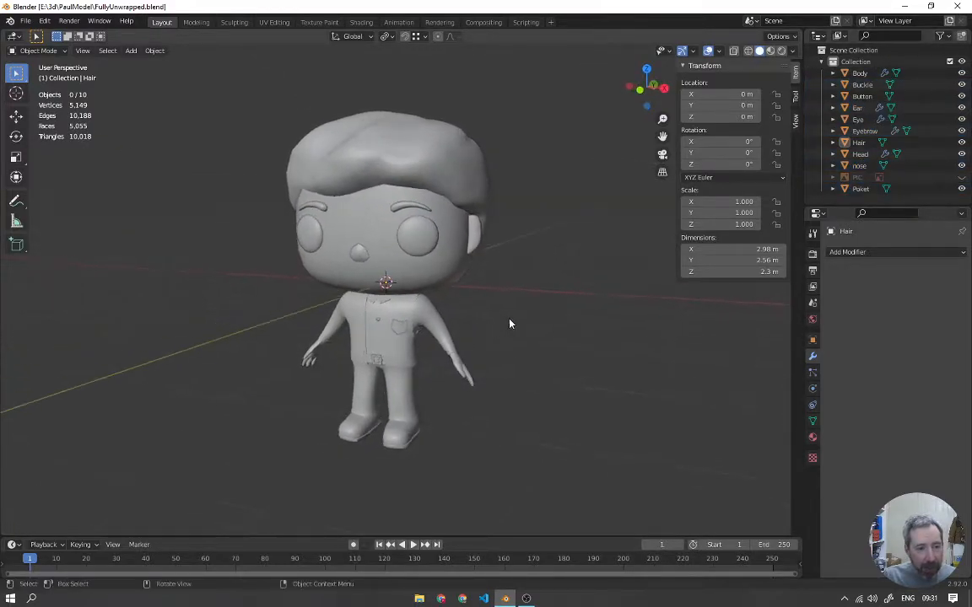
pyautogui.scroll(1, 588, 350)
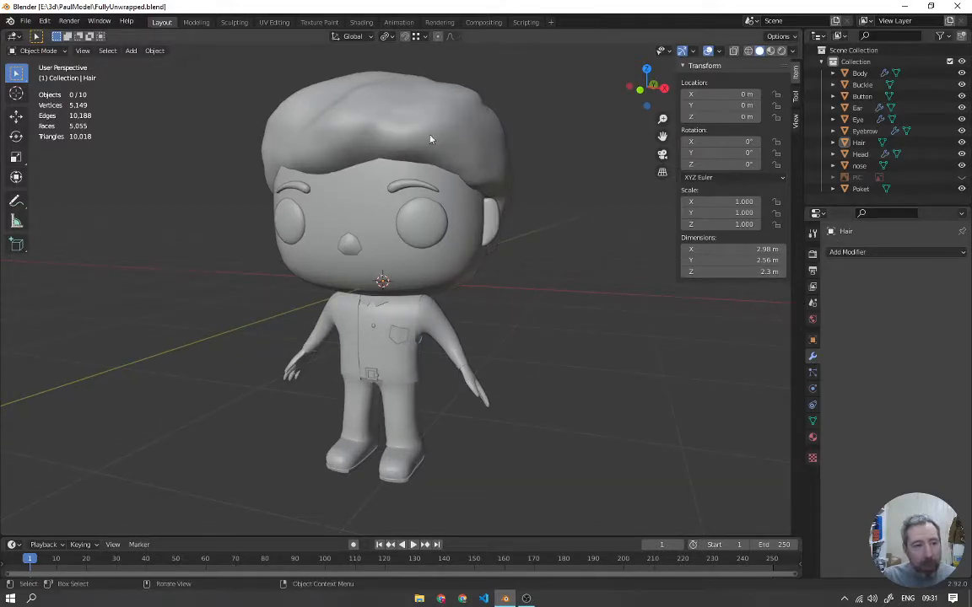
# Create a new material on the hair object and name it BaseColour.
pyautogui.click(392, 120)
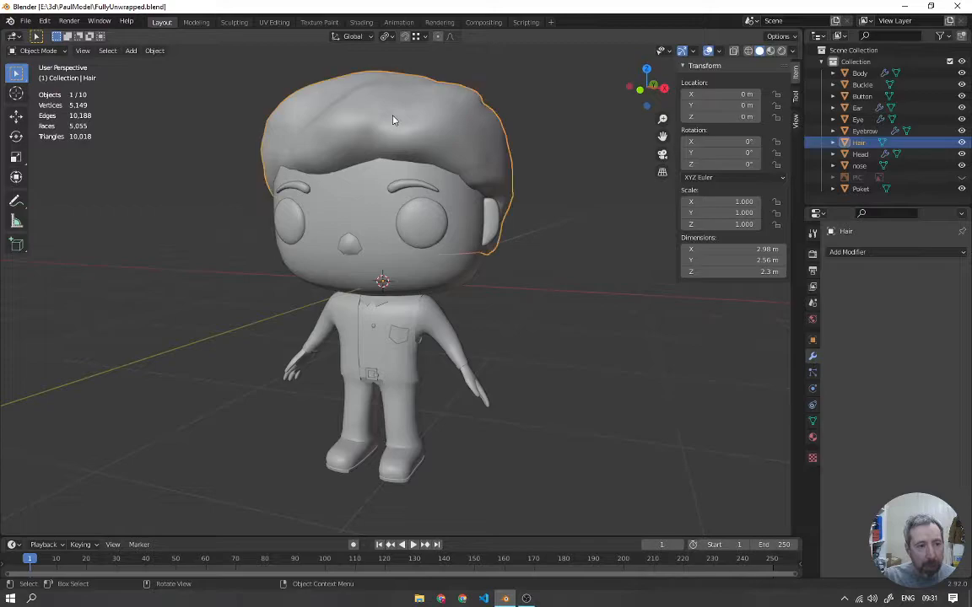
pyautogui.click(813, 437)
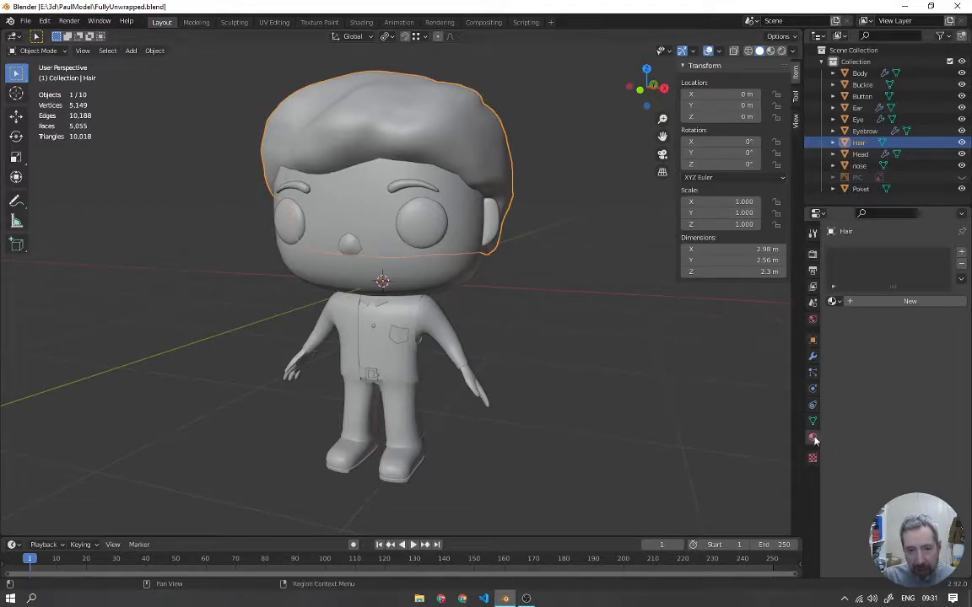
pyautogui.click(883, 302)
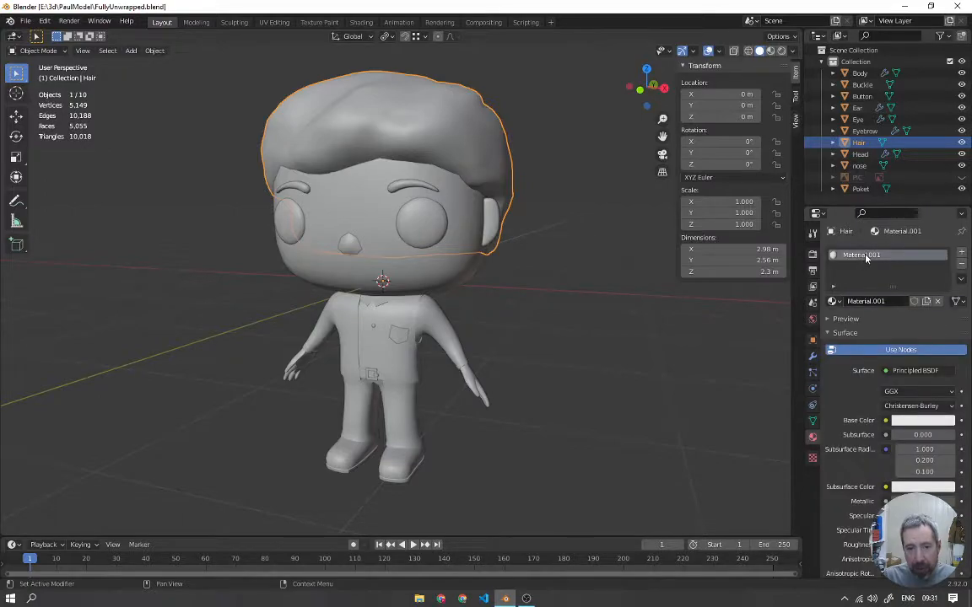
pyautogui.write('BaseColou')
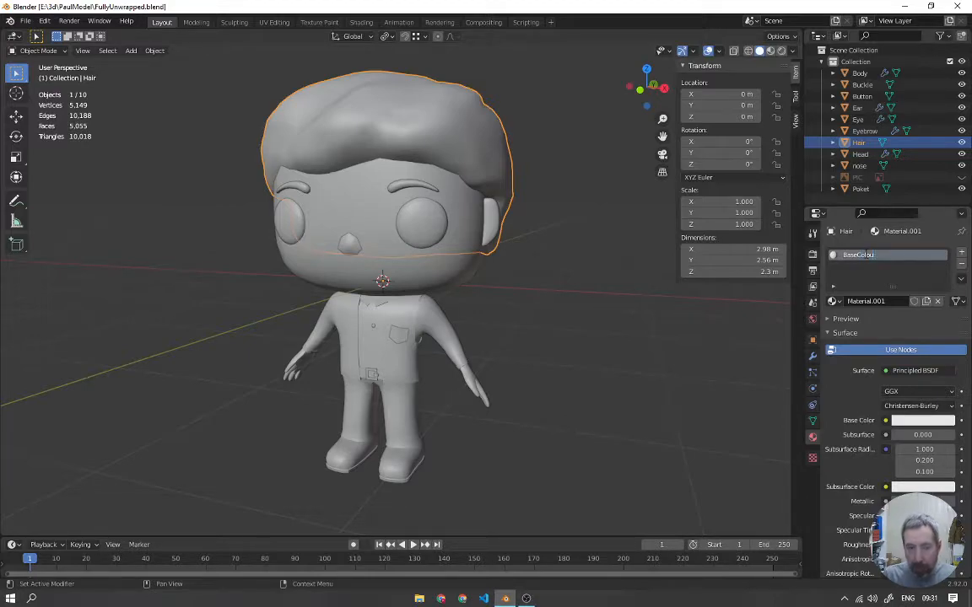
pyautogui.write('r')
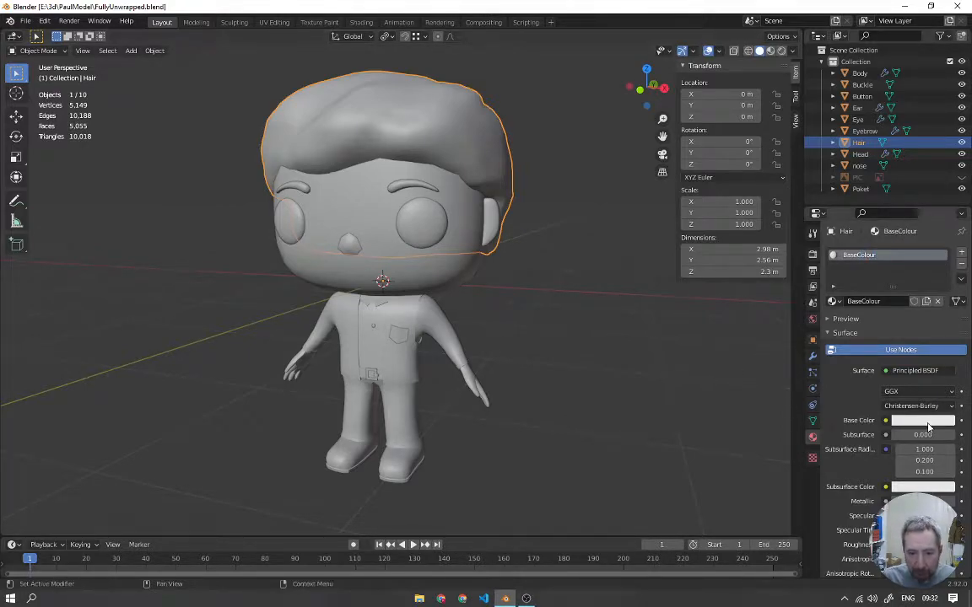
# Set the BaseColour material's base color to light purple and show the viewport in Material Preview shading.
pyautogui.click(923, 420)
pyautogui.click(908, 300)
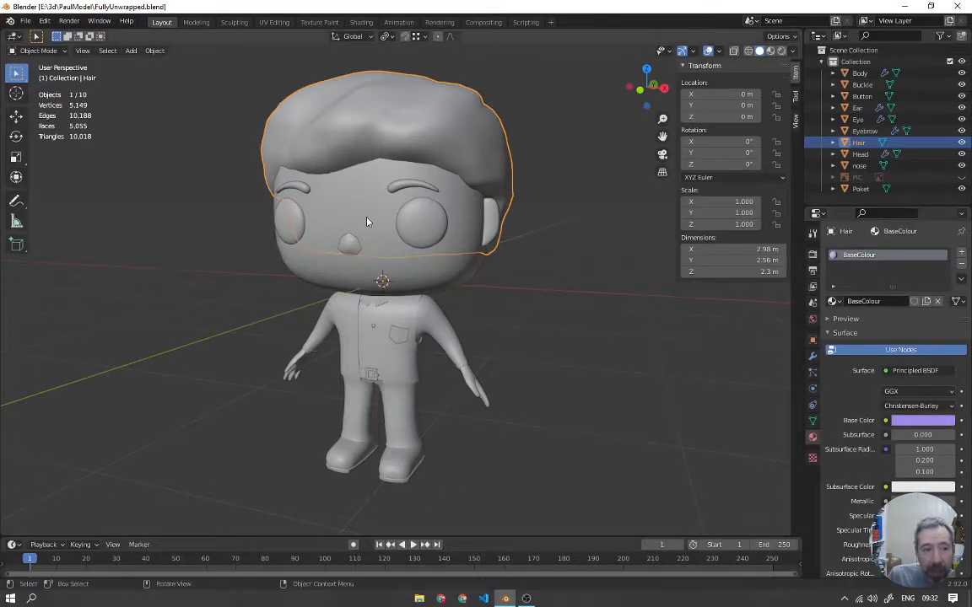
pyautogui.click(770, 52)
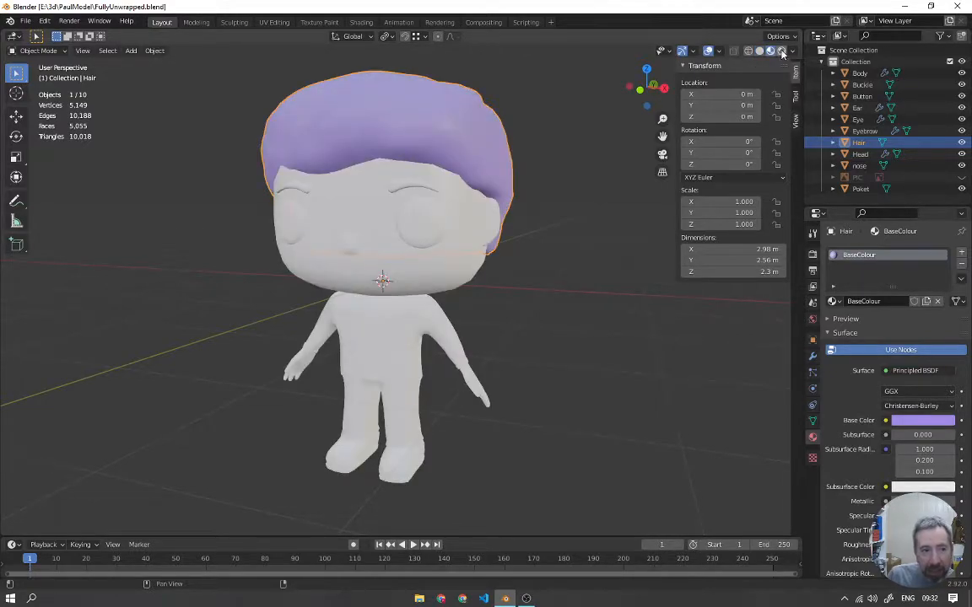
pyautogui.moveTo(466, 210); pyautogui.dragTo(557, 232, button='middle')
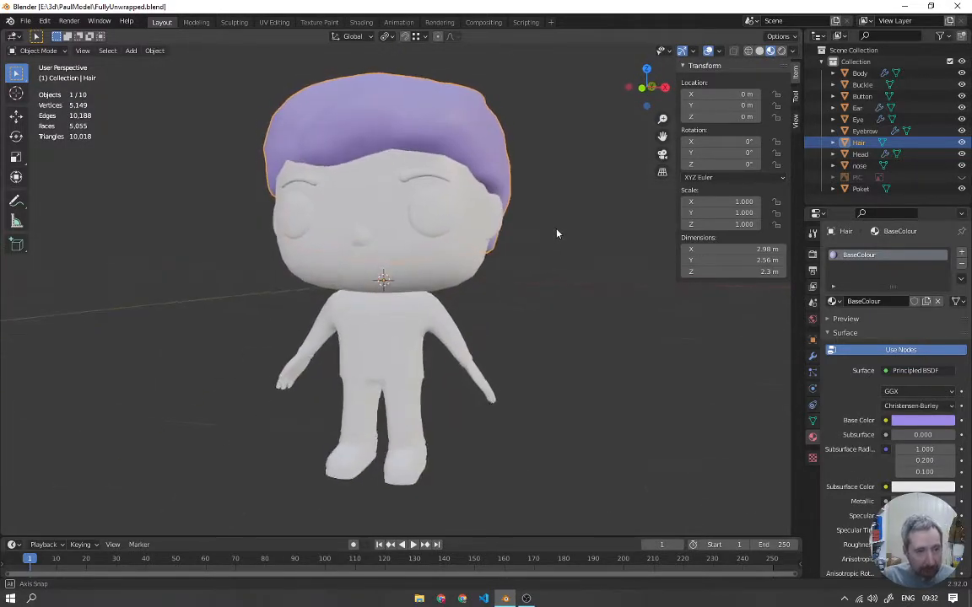
# Remove the head's existing material slot and assign the BaseColour material to the head instead.
pyautogui.click(381, 199)
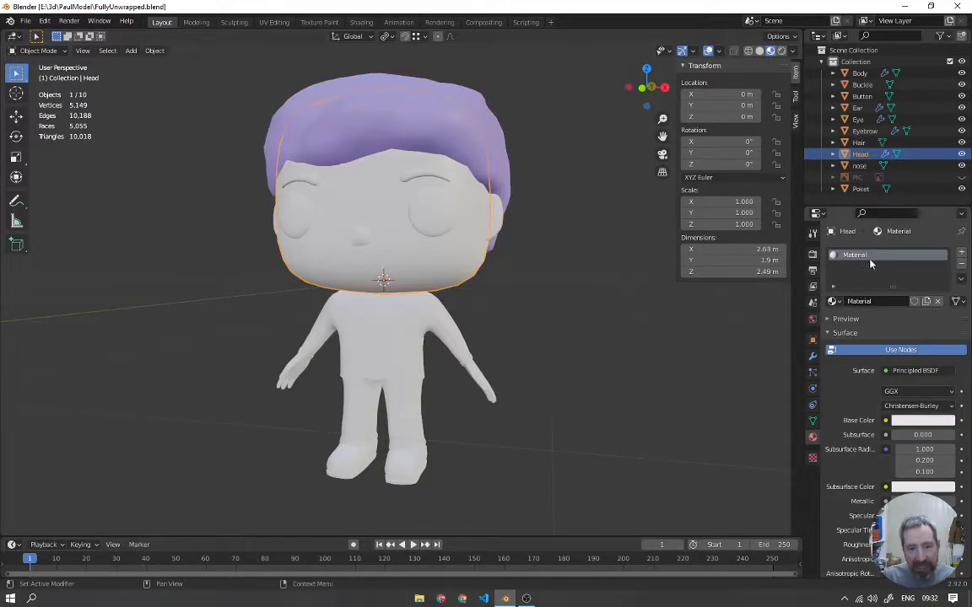
pyautogui.click(962, 267)
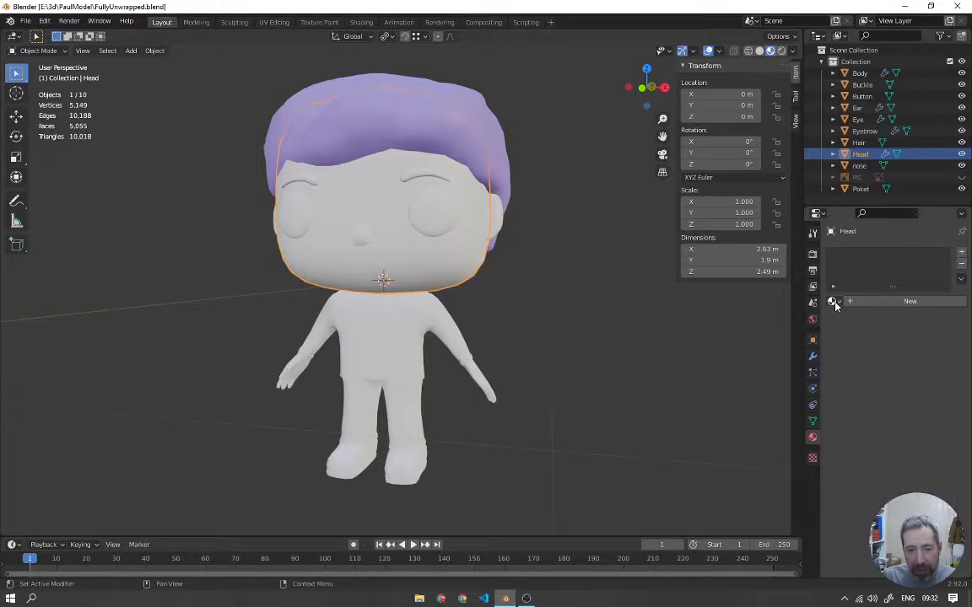
pyautogui.click(834, 302)
pyautogui.click(733, 319)
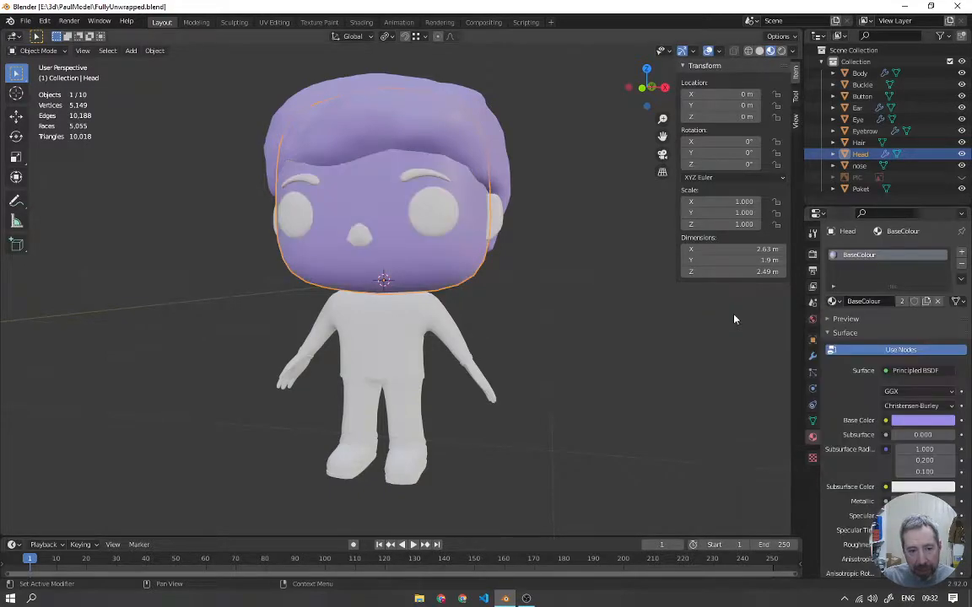
# Assign the existing BaseColour material to the eyes and the ears.
pyautogui.click(451, 212)
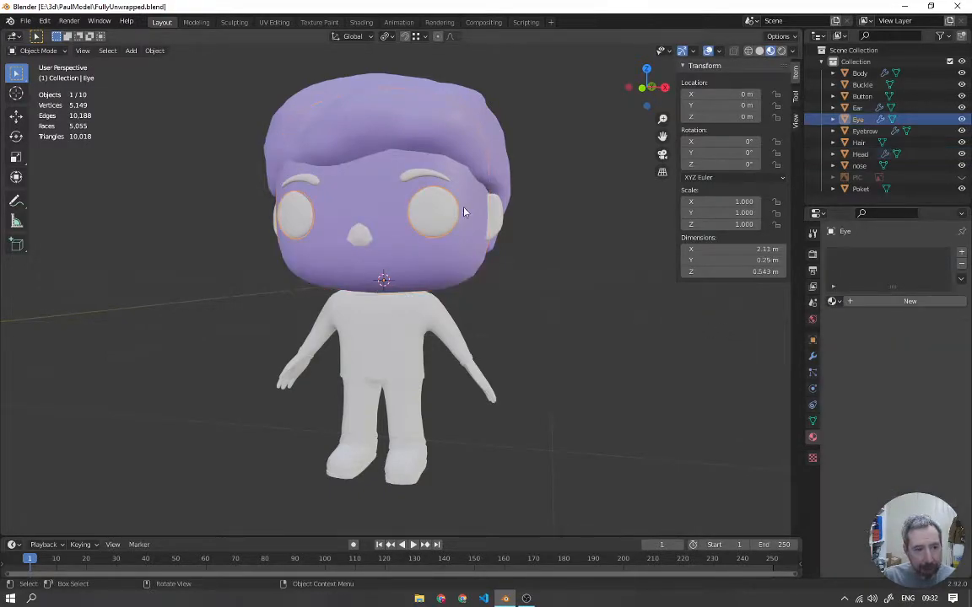
pyautogui.click(833, 301)
pyautogui.click(733, 318)
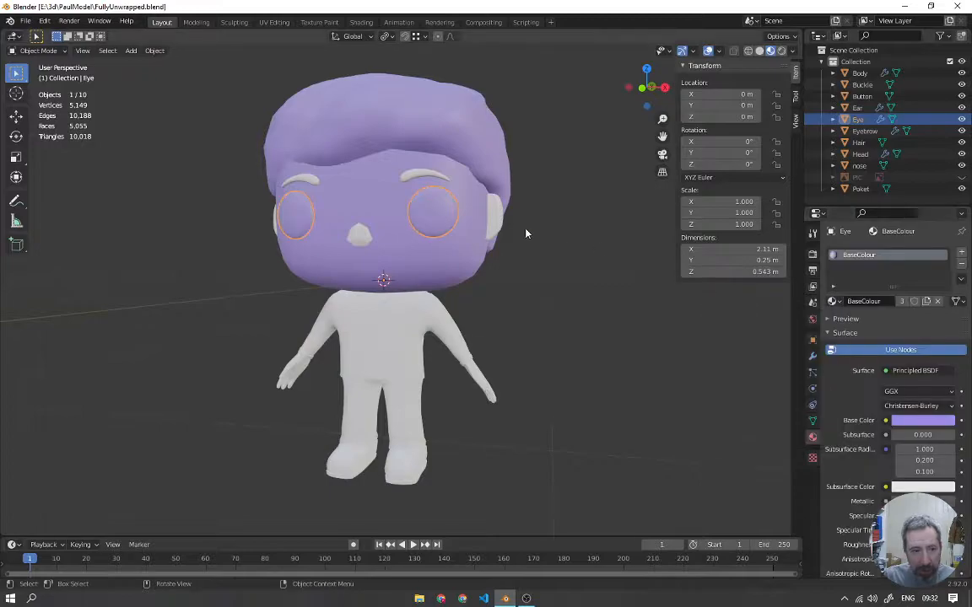
pyautogui.click(492, 221)
pyautogui.click(834, 302)
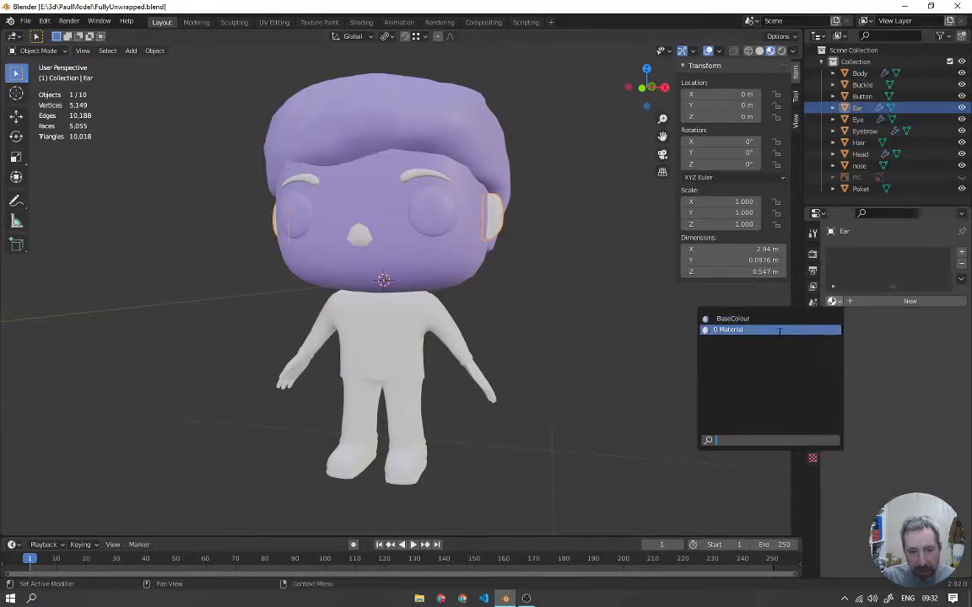
pyautogui.click(733, 319)
# Assign the existing BaseColour material to the eyebrows and the nose.
pyautogui.click(300, 179)
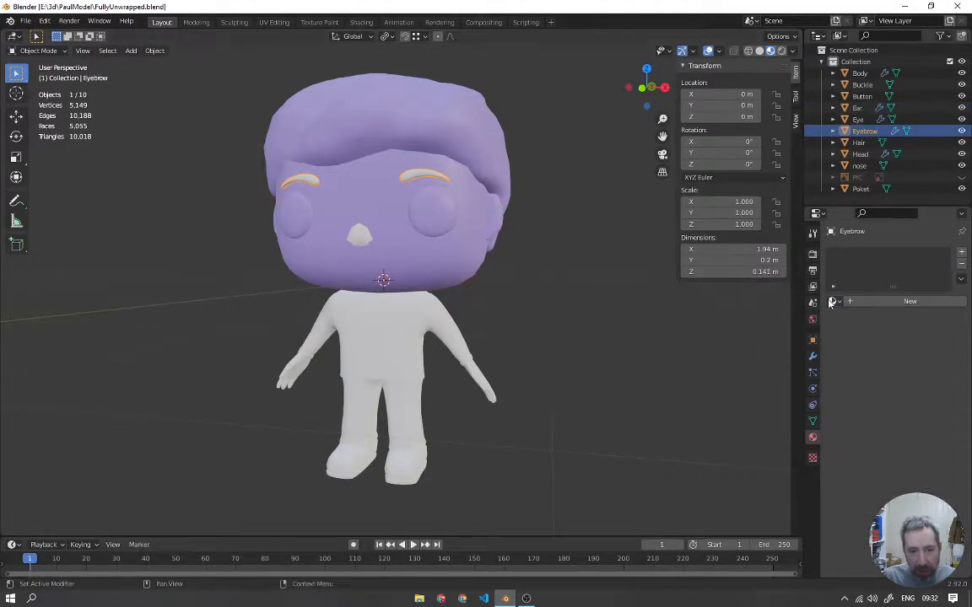
pyautogui.click(833, 301)
pyautogui.click(812, 319)
pyautogui.click(359, 229)
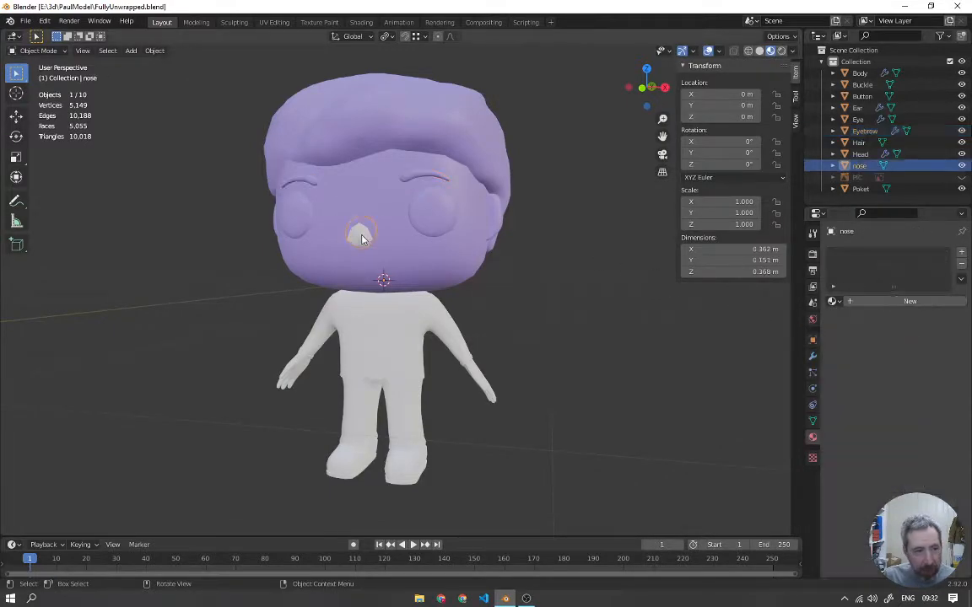
pyautogui.click(834, 301)
pyautogui.click(727, 319)
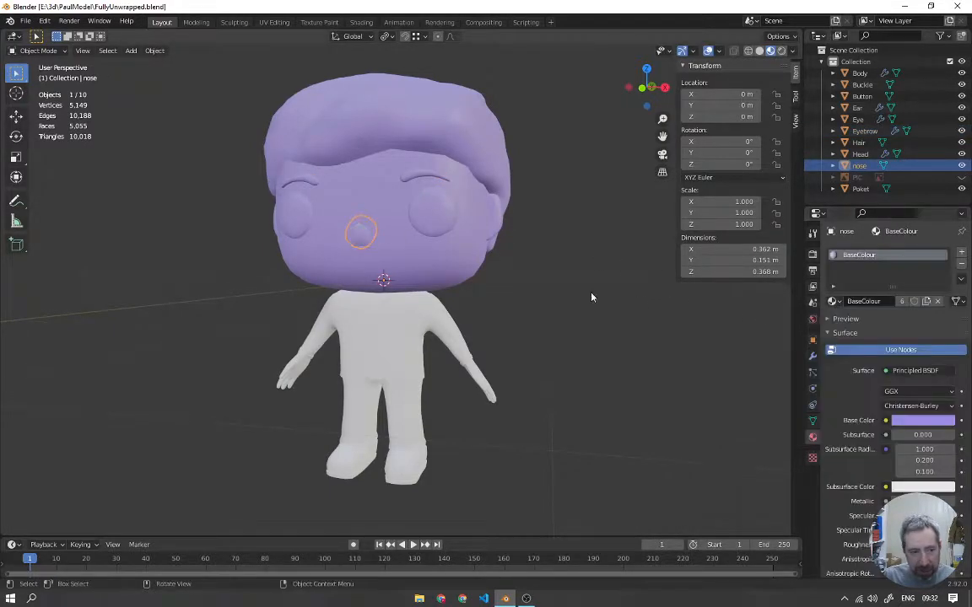
# Remove Material.001 from the body and assign the BaseColour material to it instead.
pyautogui.click(380, 339)
pyautogui.click(844, 303)
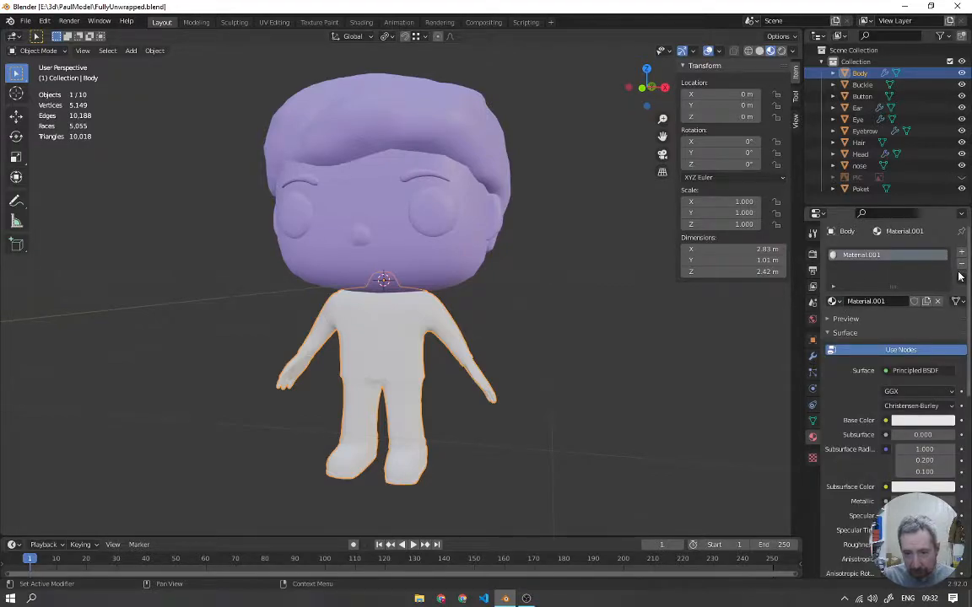
pyautogui.click(937, 301)
pyautogui.click(833, 301)
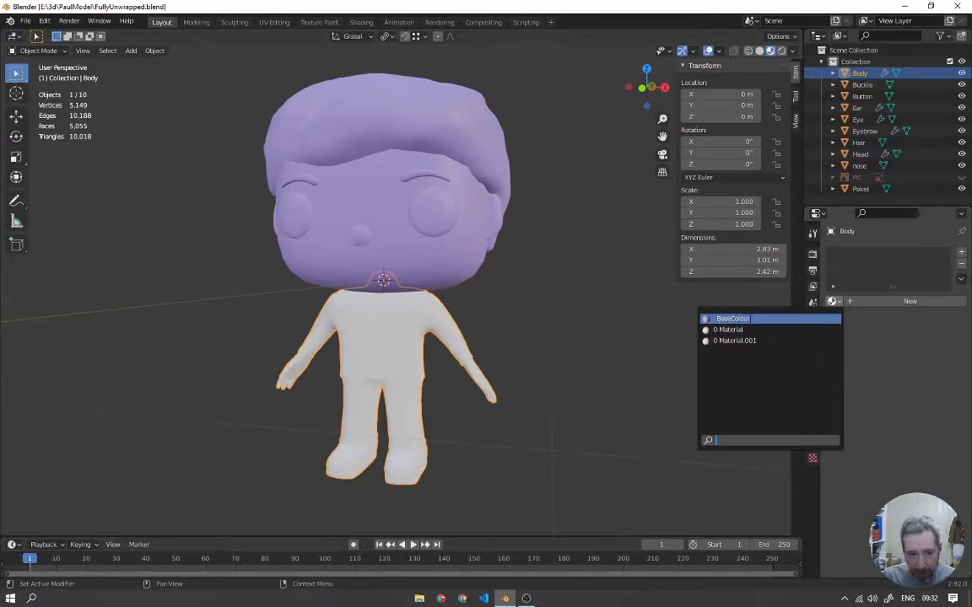
pyautogui.click(738, 318)
# Assign the existing BaseColour material to the belt buckle and the shirt pocket.
pyautogui.click(375, 374)
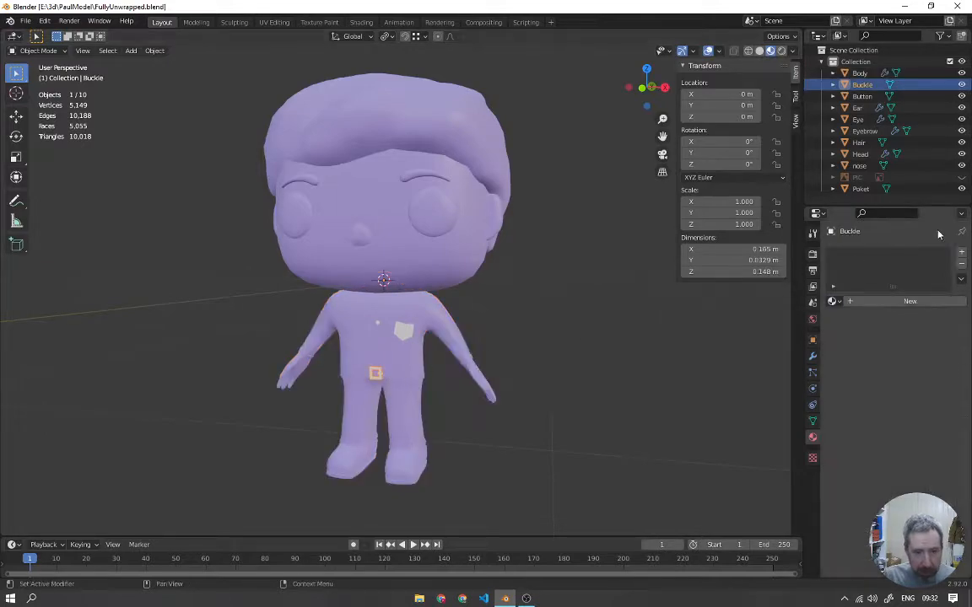
pyautogui.click(833, 302)
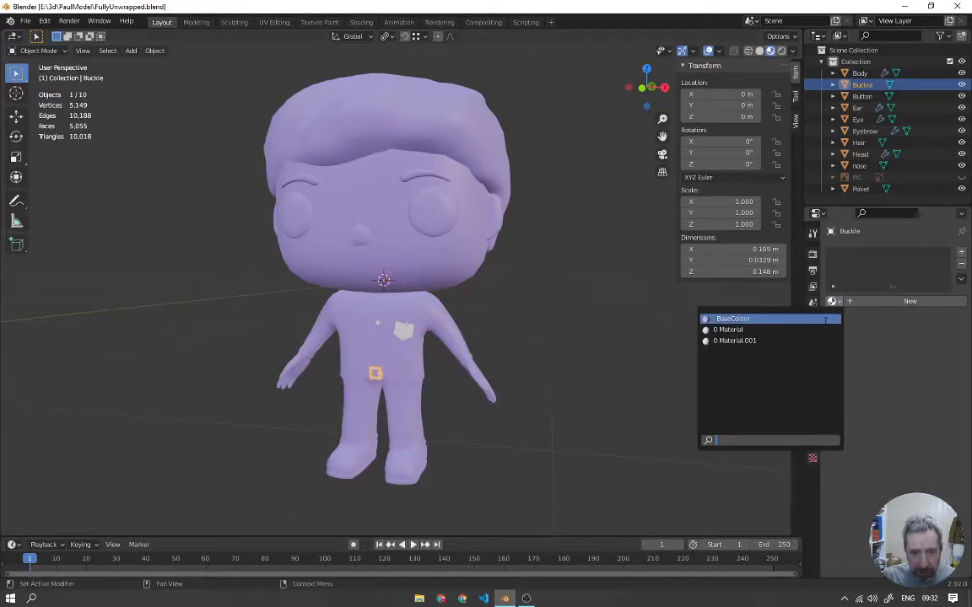
pyautogui.click(732, 318)
pyautogui.click(401, 332)
pyautogui.click(832, 302)
pyautogui.click(775, 320)
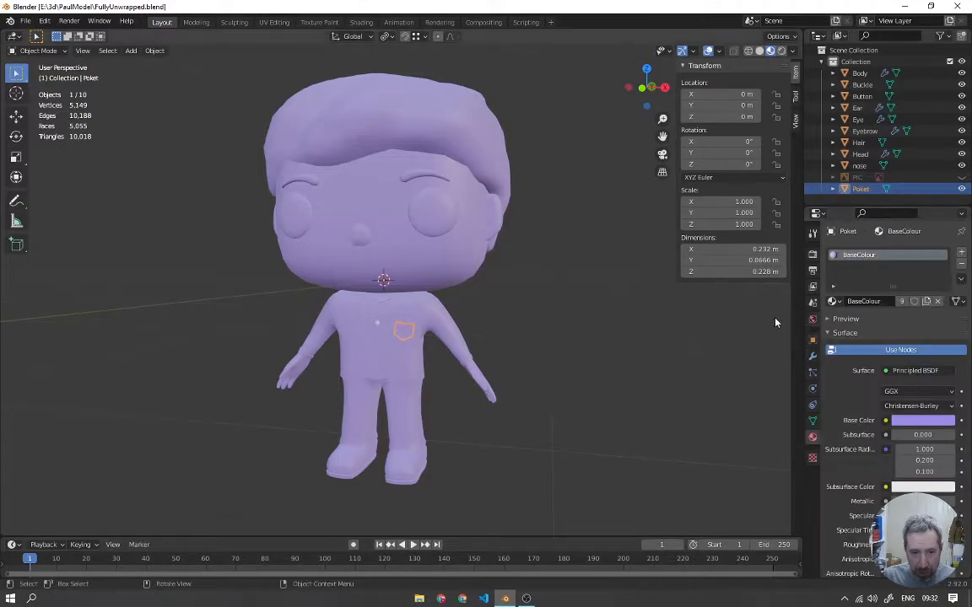
# Assign the existing BaseColour material to the shirt button, and deselect everything.
pyautogui.click(377, 325)
pyautogui.click(832, 302)
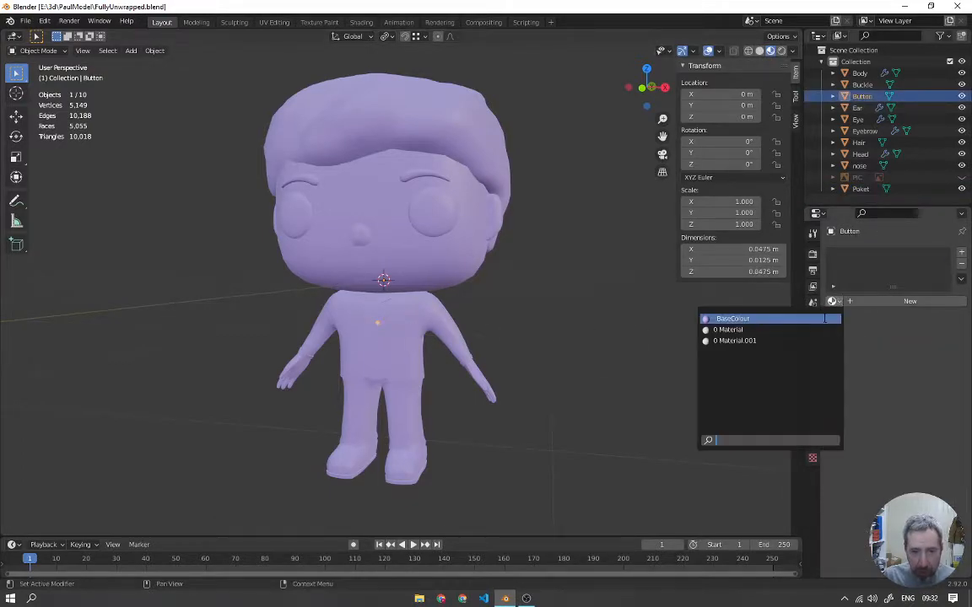
pyautogui.click(816, 319)
pyautogui.moveTo(596, 310); pyautogui.dragTo(694, 372, button='middle')
pyautogui.click(679, 422)
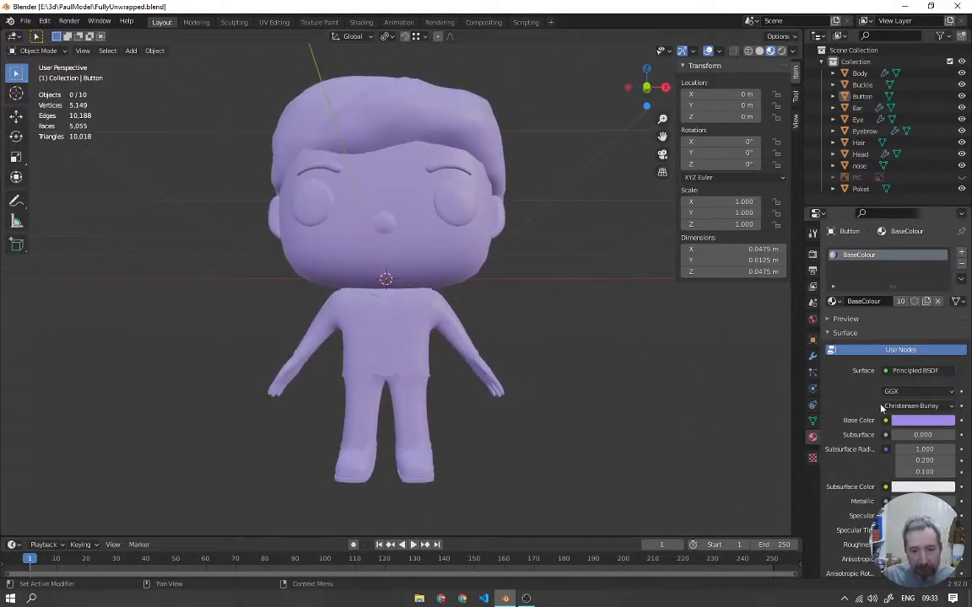
# Change the BaseColour material's base color to a more saturated purple.
pyautogui.click(922, 423)
pyautogui.moveTo(913, 297)
pyautogui.mouseDown()
pyautogui.moveTo(925, 307)
pyautogui.moveTo(925, 286)
pyautogui.moveTo(908, 293)
pyautogui.moveTo(916, 289)
pyautogui.mouseUp()
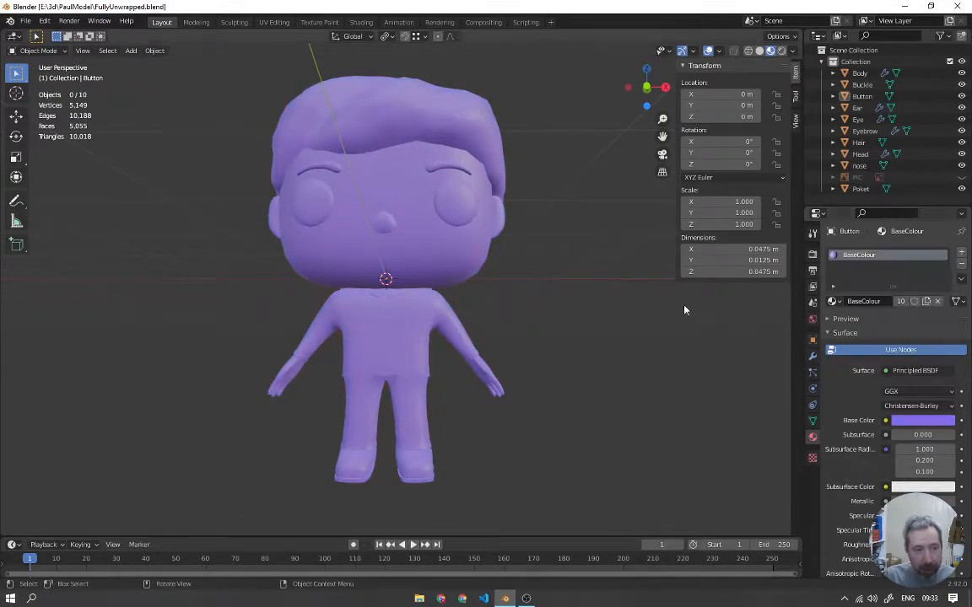
pyautogui.moveTo(675, 329); pyautogui.dragTo(582, 345, button='middle')
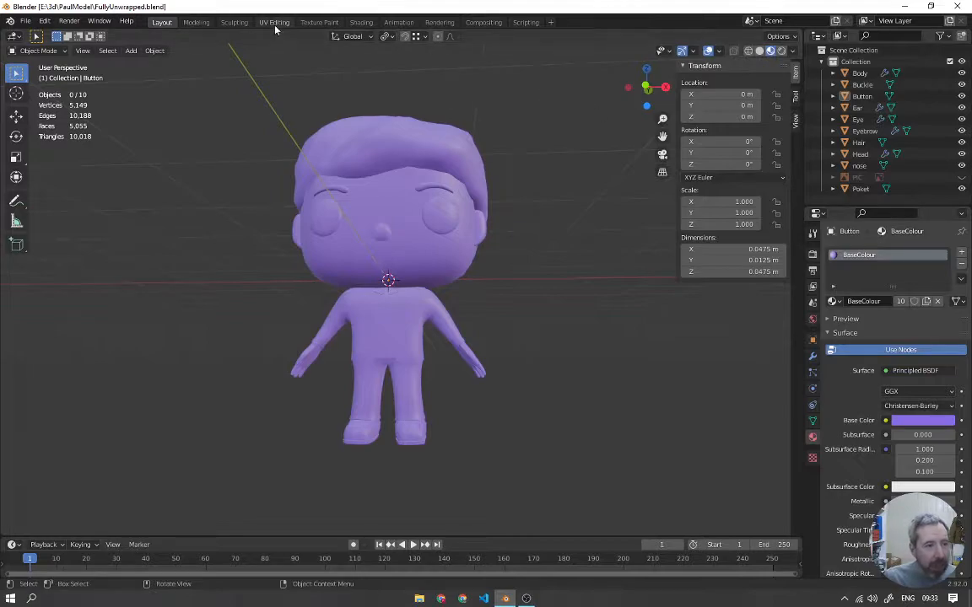
# Switch to the Shading workspace and bring the BaseColour material's Principled BSDF and Material Output nodes into view.
pyautogui.click(360, 22)
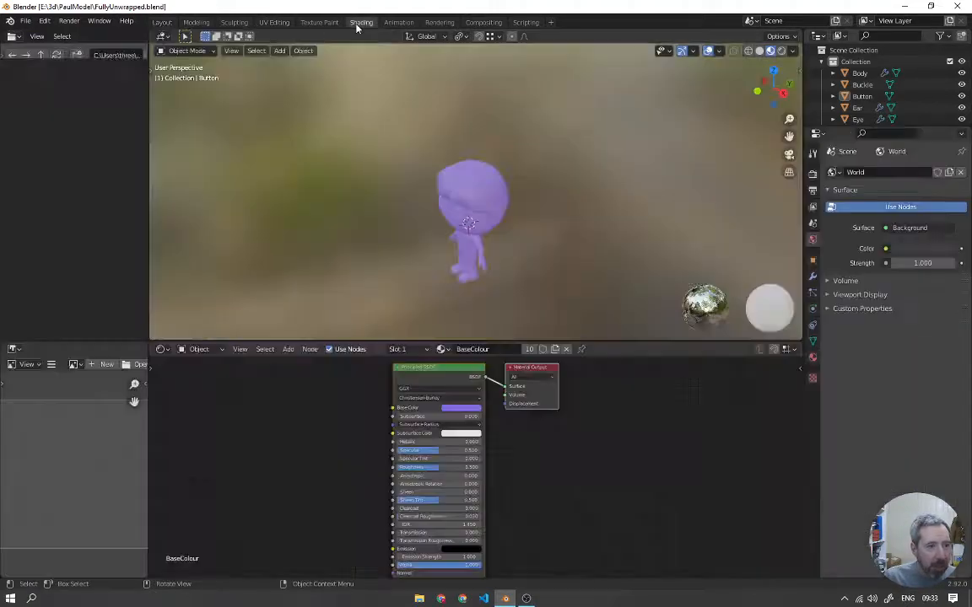
pyautogui.scroll(-1, 522, 386)
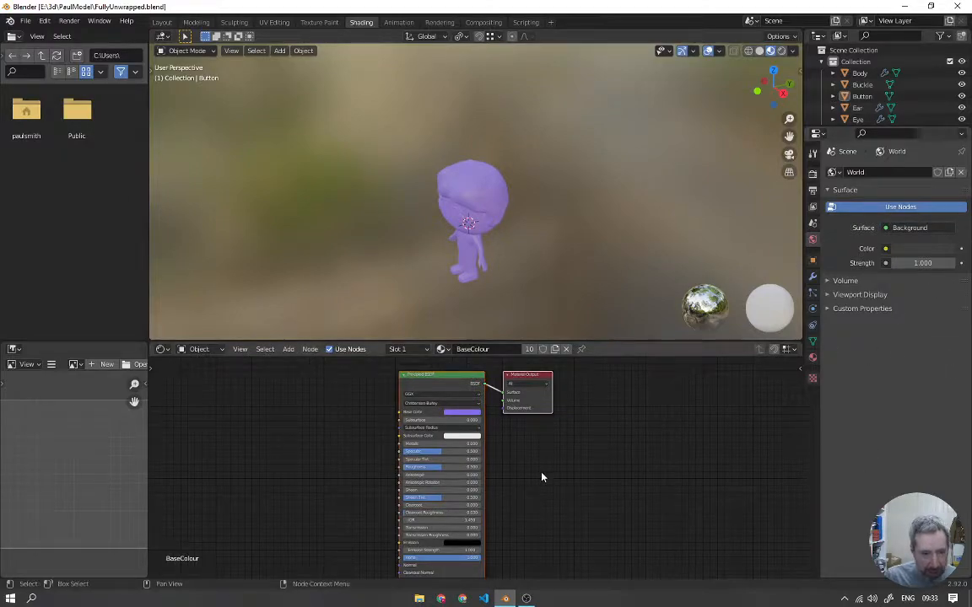
pyautogui.scroll(2, 473, 464)
pyautogui.moveTo(300, 449); pyautogui.dragTo(373, 477, button='middle')
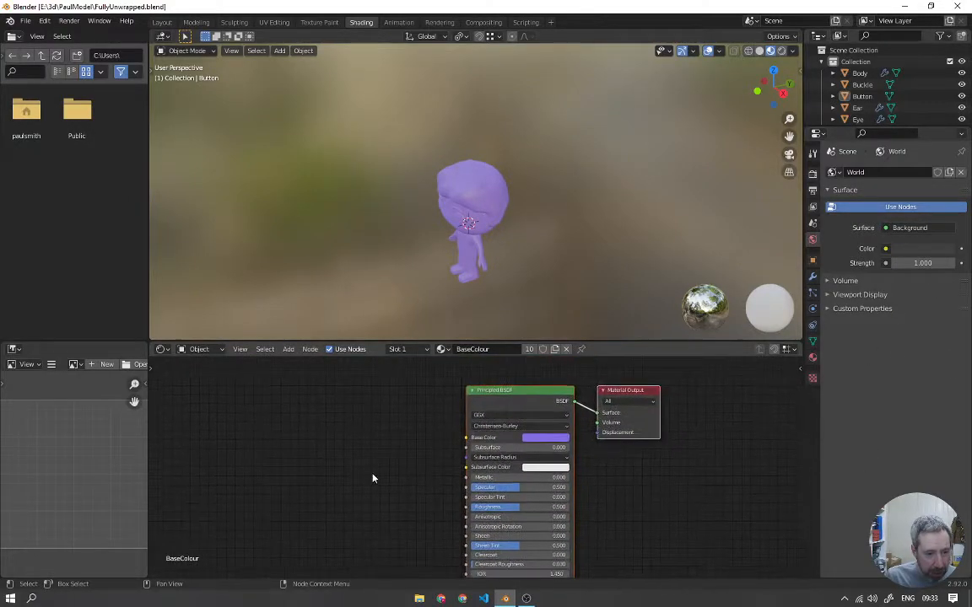
pyautogui.scroll(-1, 506, 494)
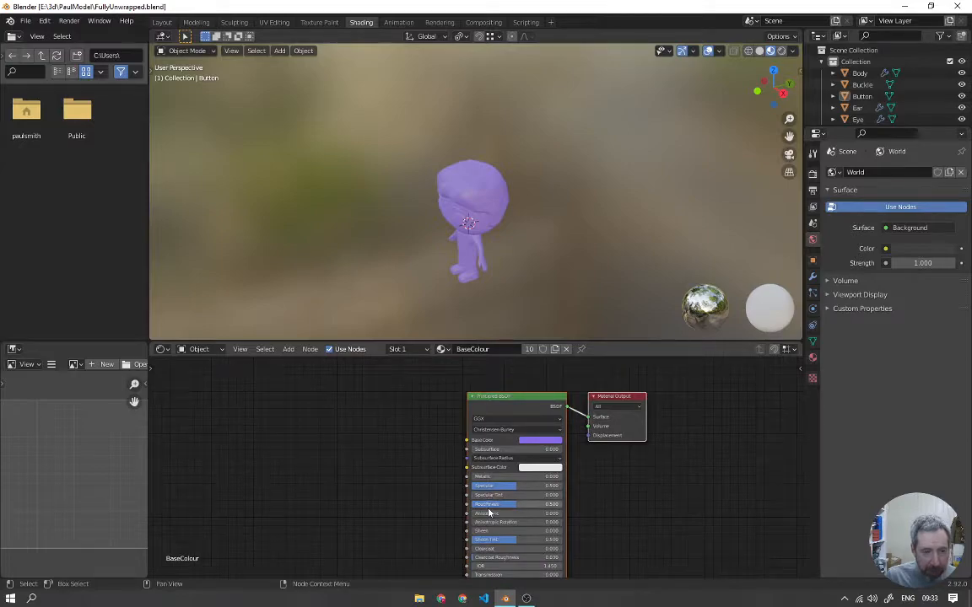
pyautogui.scroll(-1, 501, 567)
pyautogui.scroll(3, 501, 567)
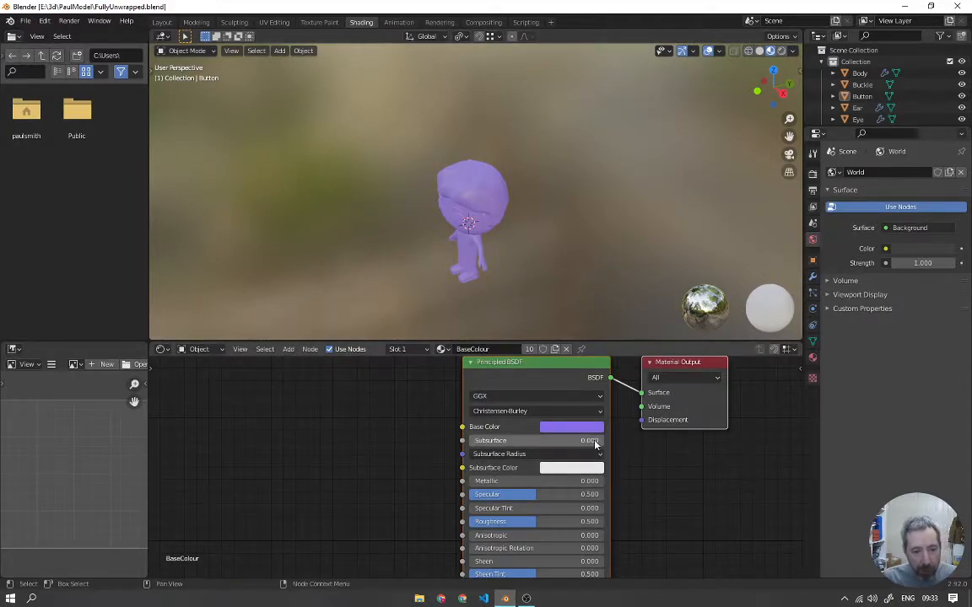
pyautogui.scroll(-1, 595, 473)
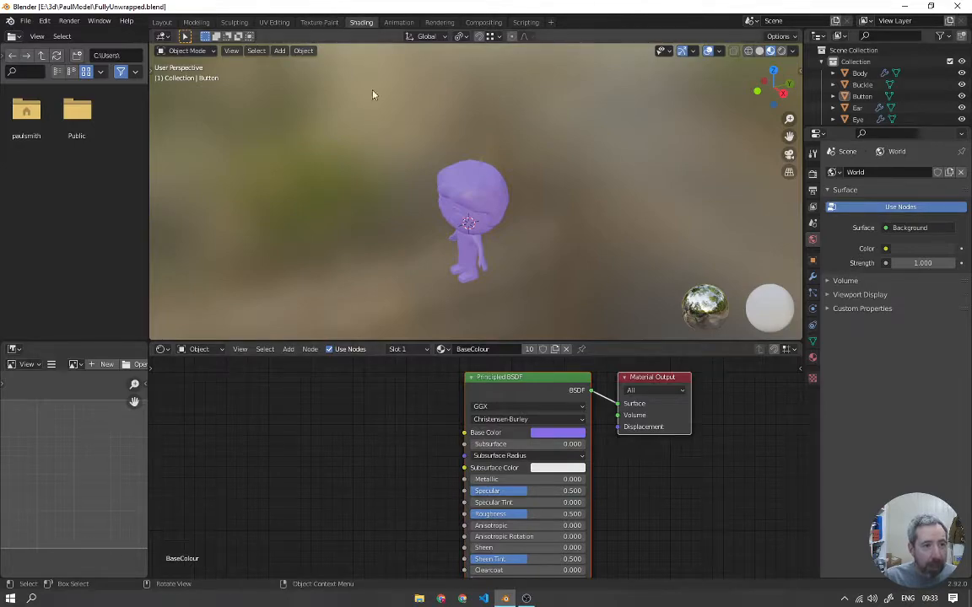
# Switch to the Texture Paint workspace and put the 3D viewport into Object Mode.
pyautogui.click(319, 22)
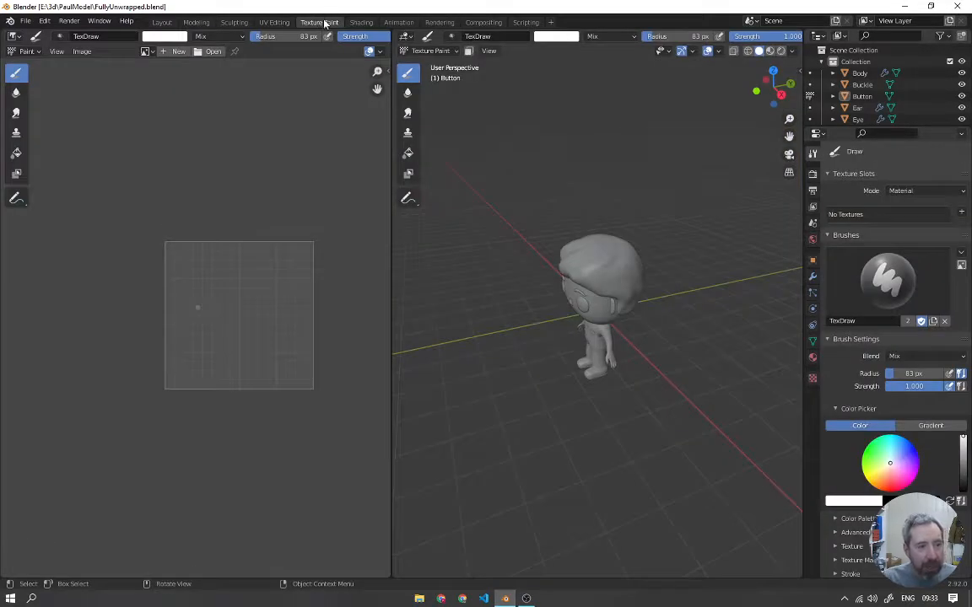
pyautogui.scroll(6, 635, 288)
pyautogui.moveTo(651, 304); pyautogui.dragTo(707, 297, button='middle')
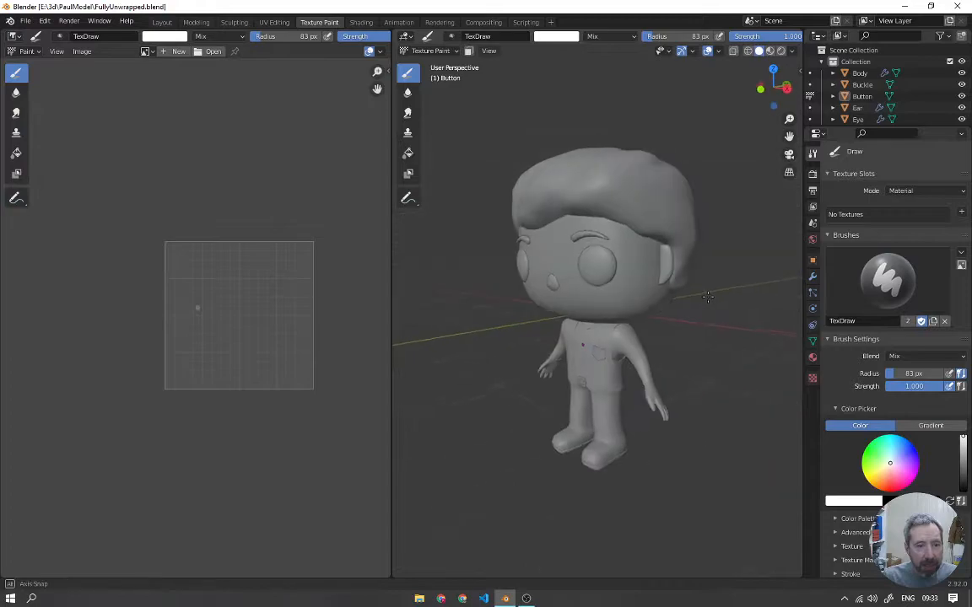
pyautogui.click(453, 53)
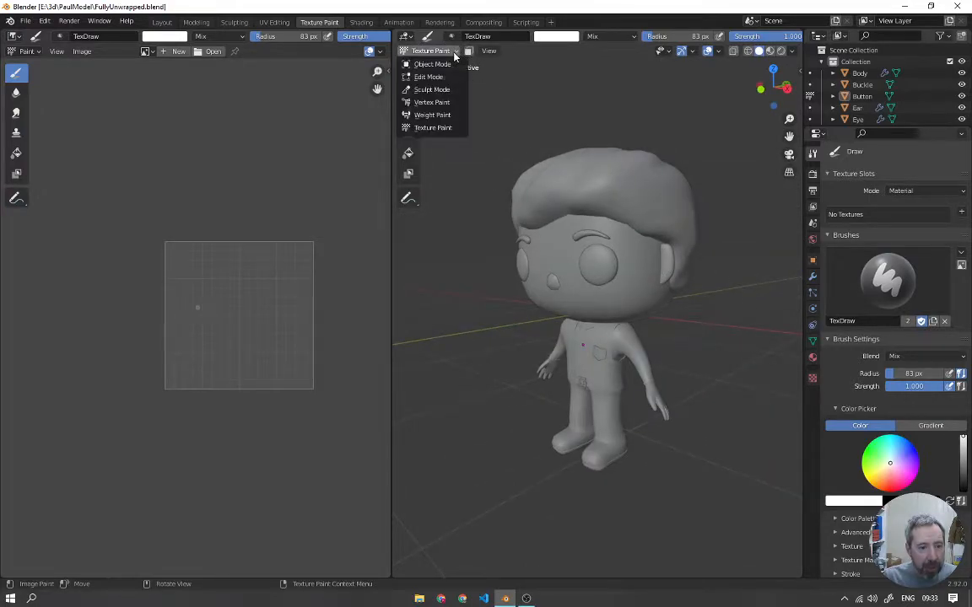
pyautogui.click(432, 64)
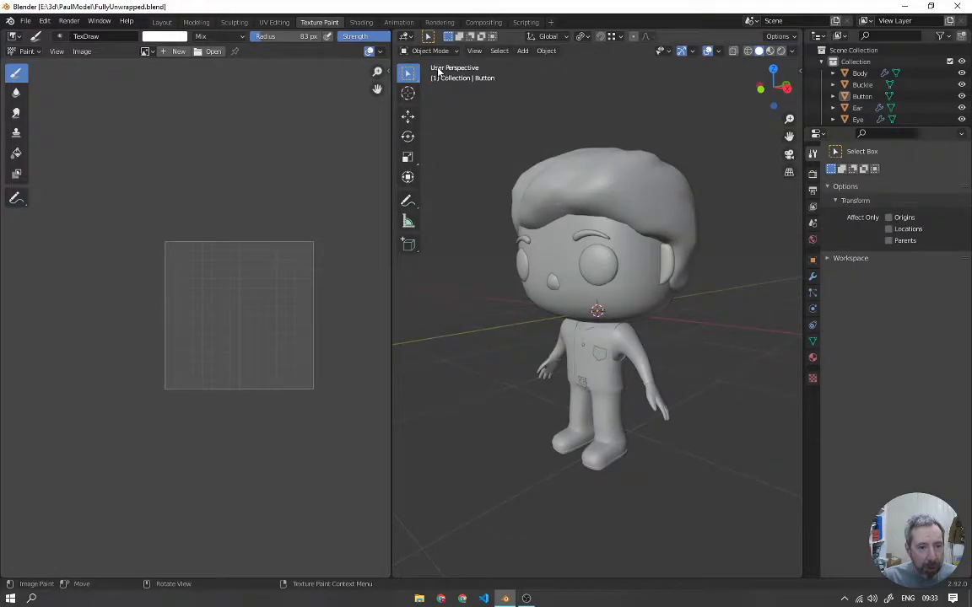
# Select the character's hair and put it into Texture Paint mode.
pyautogui.click(613, 196)
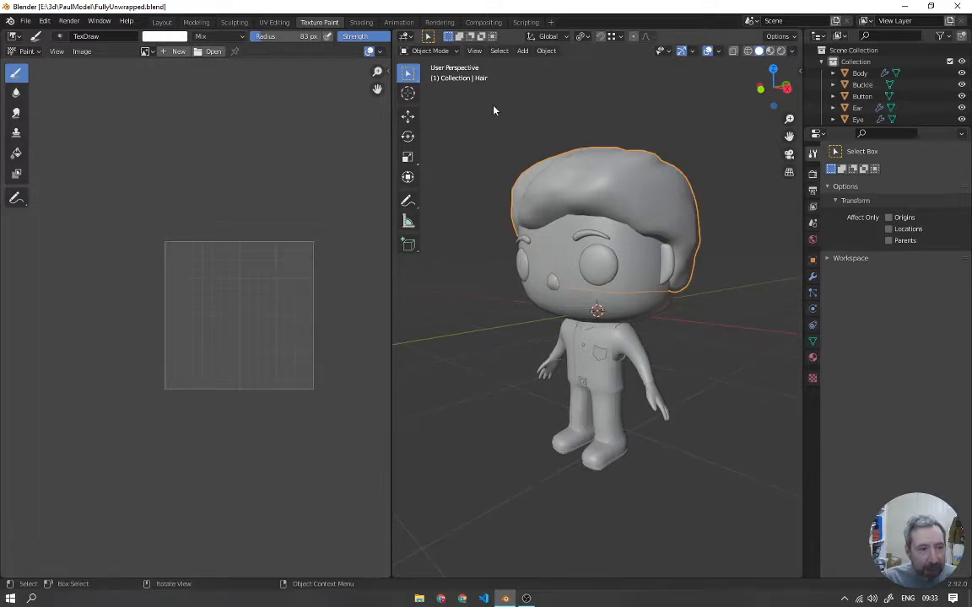
pyautogui.click(448, 52)
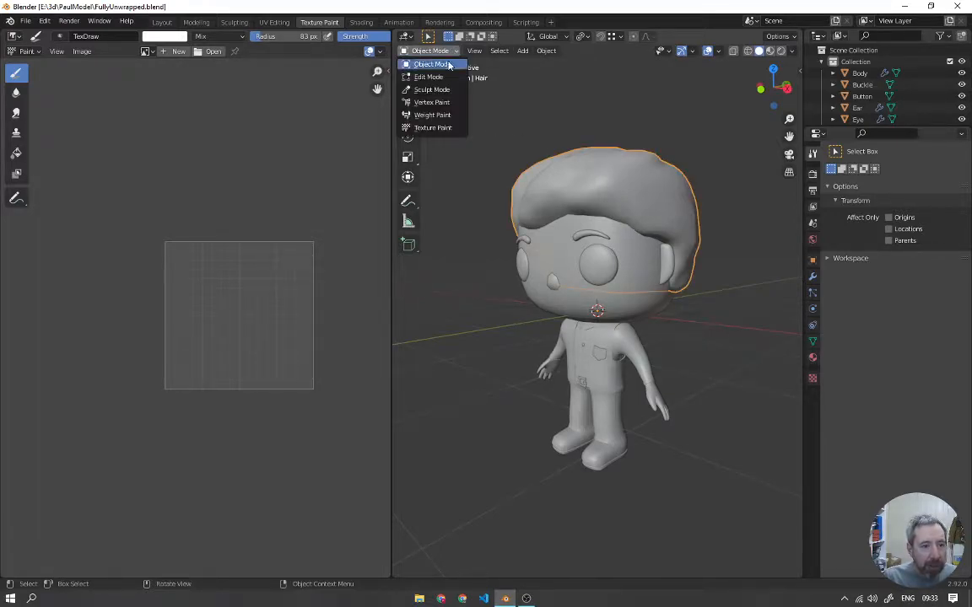
pyautogui.click(443, 129)
pyautogui.scroll(4, 729, 326)
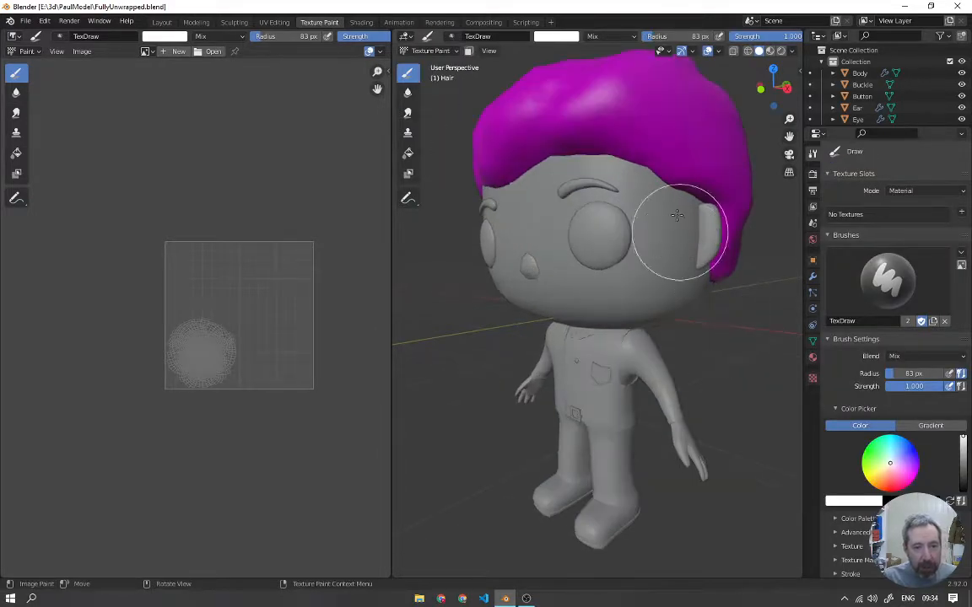
pyautogui.moveTo(612, 169)
pyautogui.mouseDown(button='middle')
pyautogui.moveTo(626, 141)
pyautogui.moveTo(625, 153)
pyautogui.mouseUp(button='middle')
pyautogui.moveTo(644, 297)
pyautogui.mouseDown(button='middle')
pyautogui.moveTo(762, 330)
pyautogui.moveTo(639, 278)
pyautogui.mouseUp(button='middle')
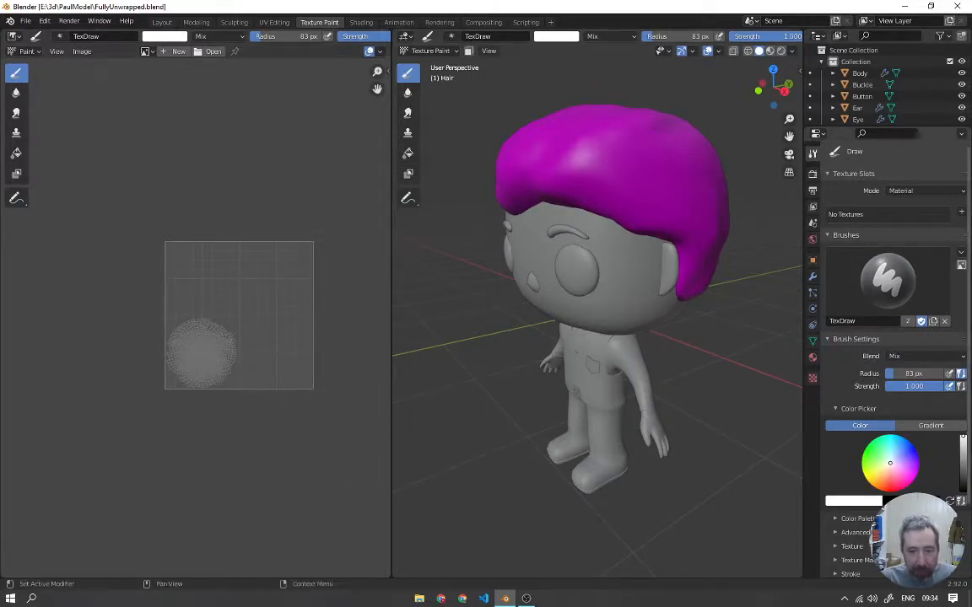
# Start a Base Color texture paint slot for the hair's material and set its image size to 2048 x 2048 px.
pyautogui.click(963, 214)
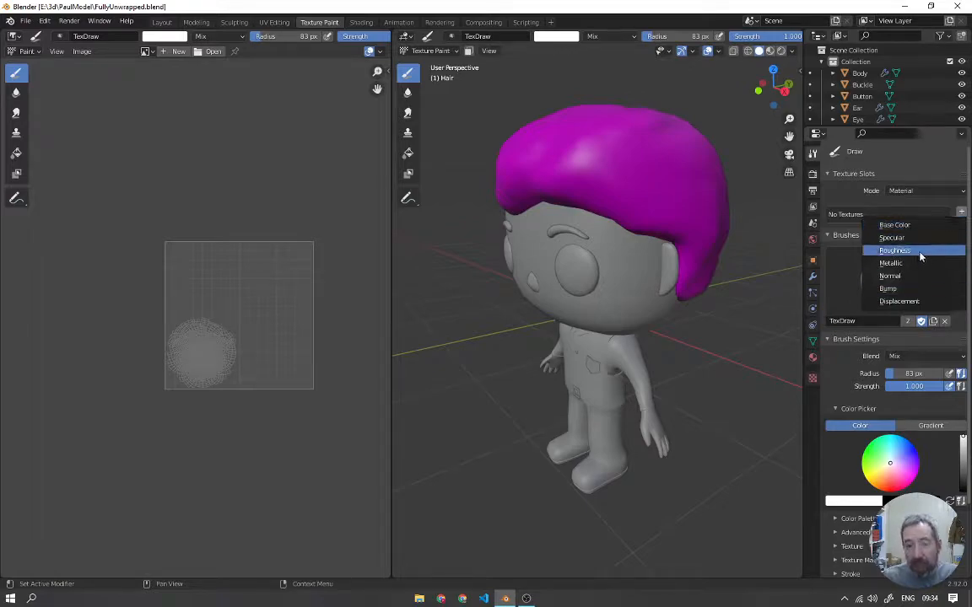
pyautogui.click(961, 212)
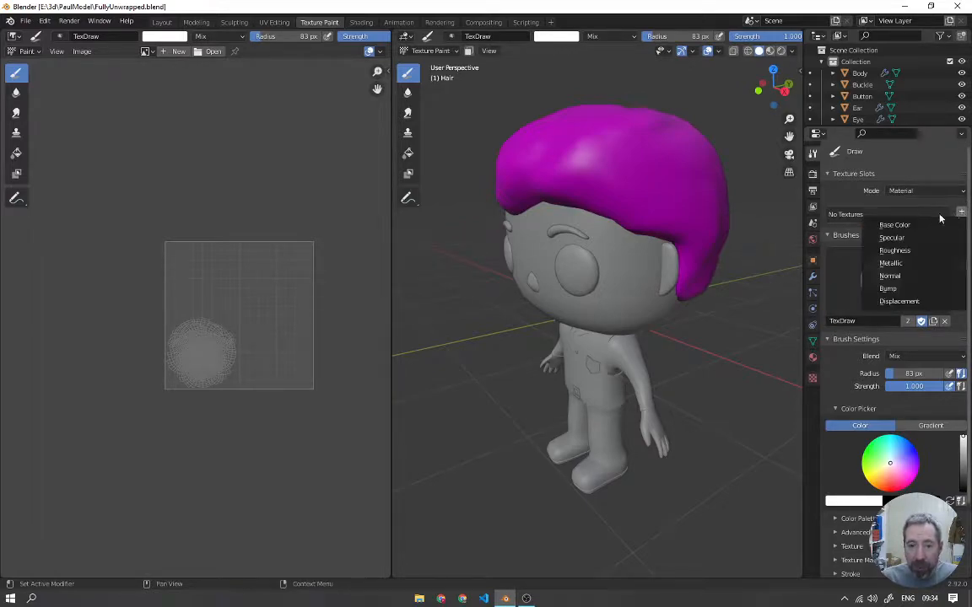
pyautogui.click(895, 225)
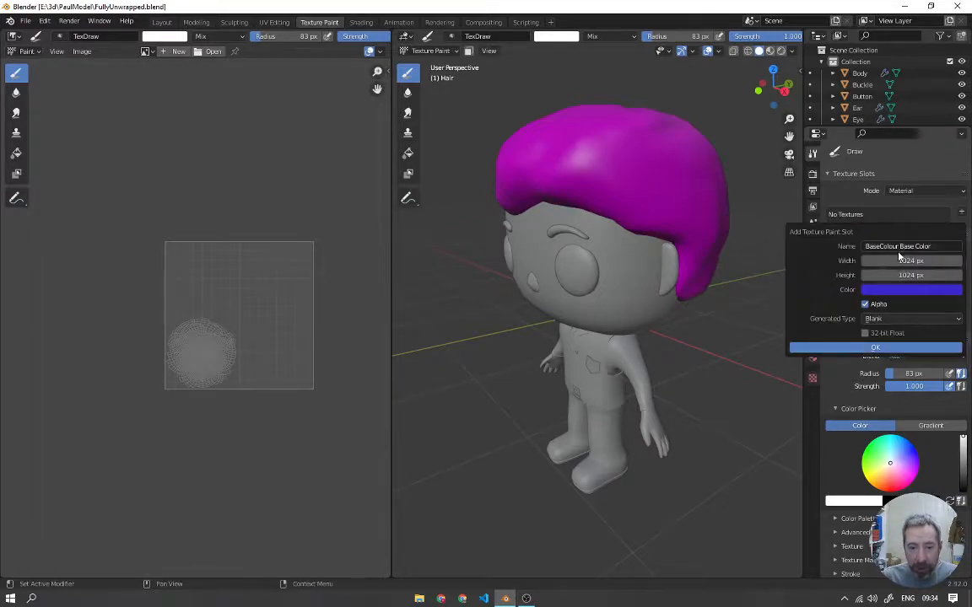
pyautogui.click(917, 261)
pyautogui.write('2')
pyautogui.write('058')
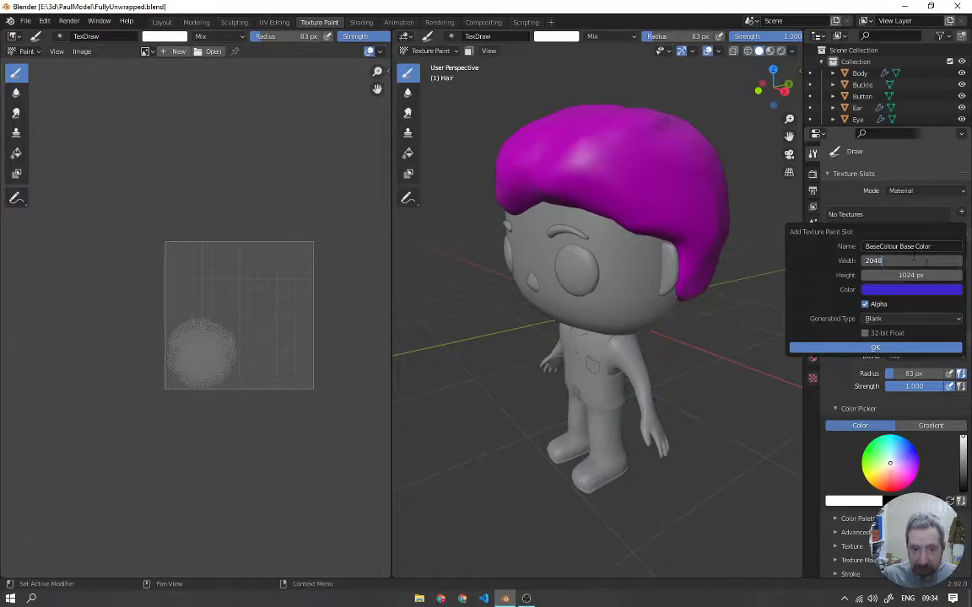
pyautogui.press('Return')
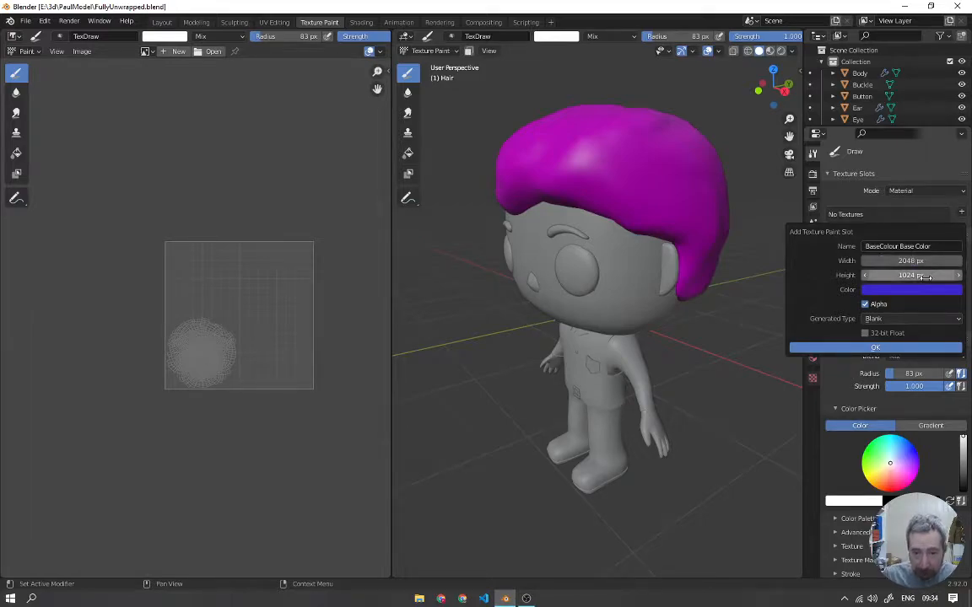
pyautogui.click(926, 275)
pyautogui.write('2')
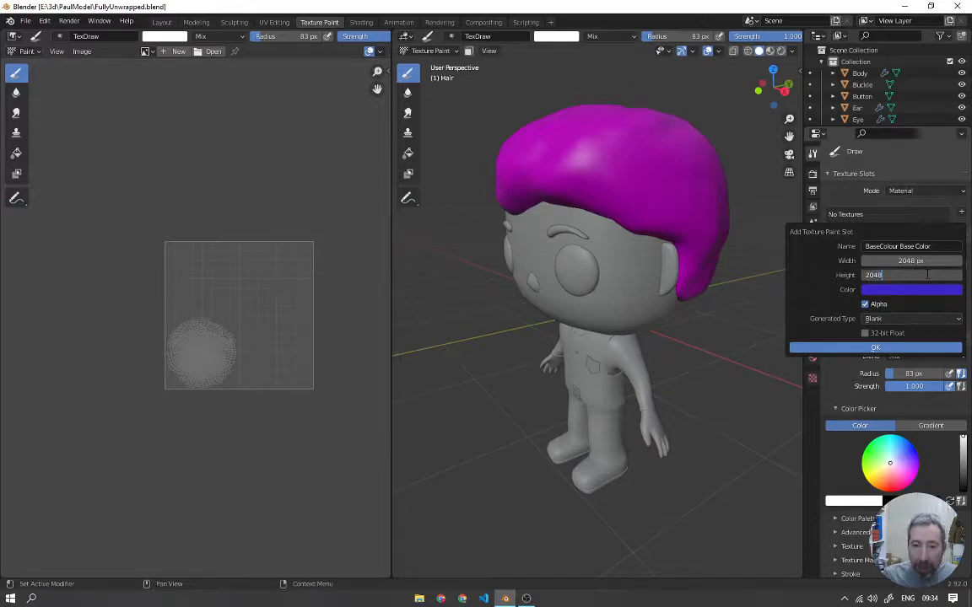
pyautogui.write('048')
pyautogui.press('Return')
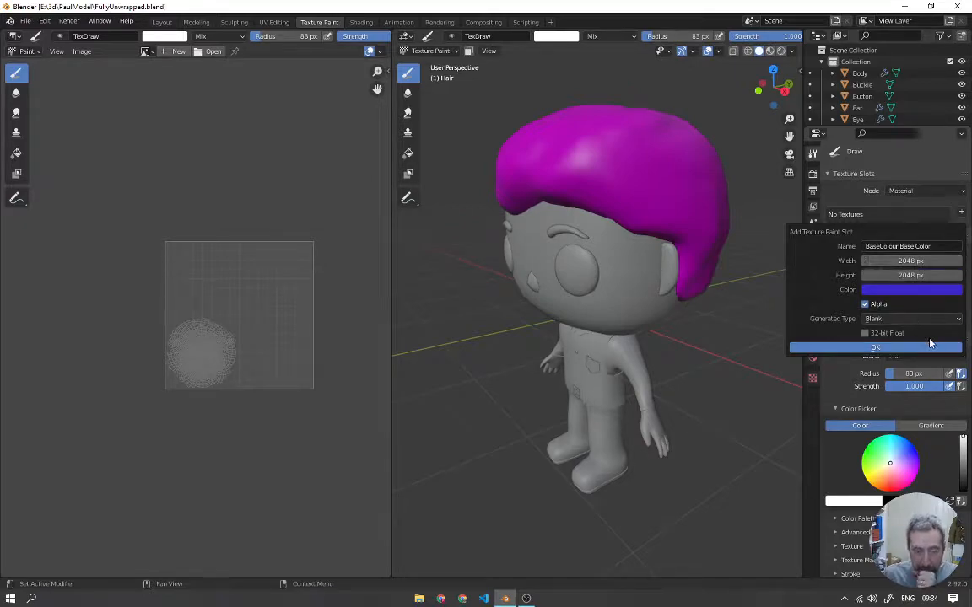
# Change the new texture's color to a neutral grey and create the paint slot.
pyautogui.click(887, 290)
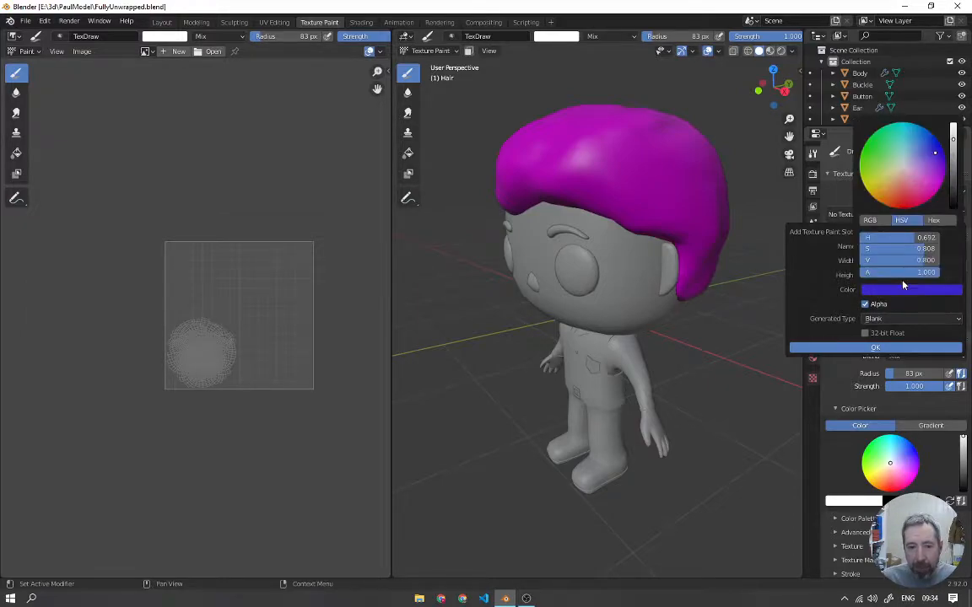
pyautogui.click(954, 158)
pyautogui.moveTo(935, 154); pyautogui.dragTo(903, 164)
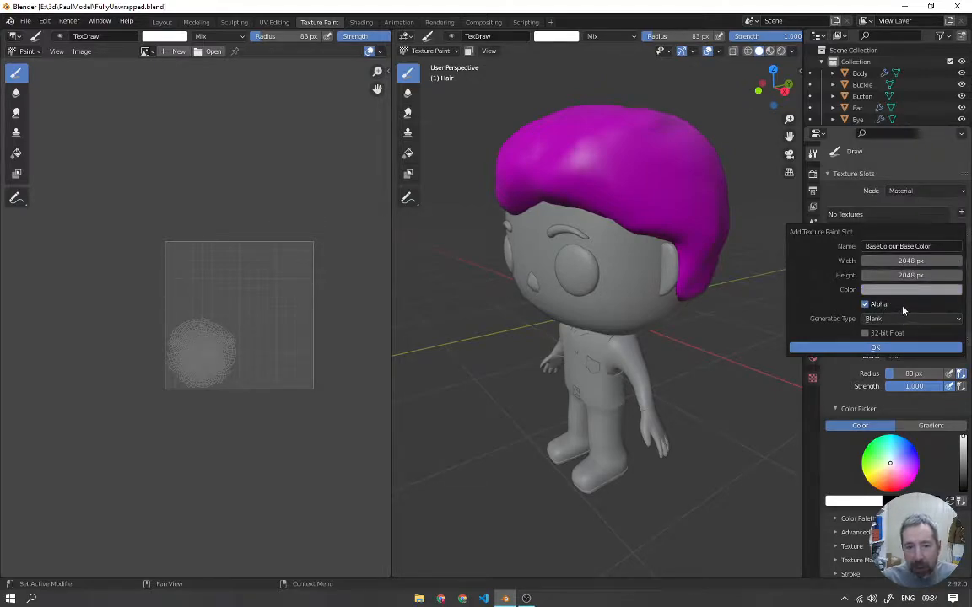
pyautogui.click(875, 349)
pyautogui.moveTo(597, 216); pyautogui.dragTo(504, 118, button='middle')
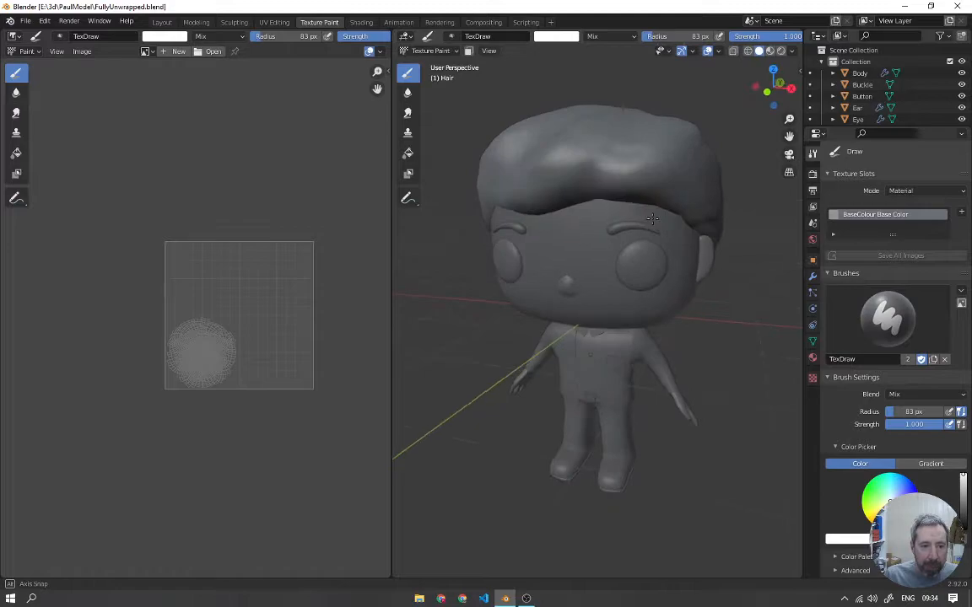
# Check the new image texture node in the Shading workspace and show the BaseColour Base Color image in the Texture Paint image editor.
pyautogui.click(361, 22)
pyautogui.moveTo(371, 387); pyautogui.dragTo(325, 388)
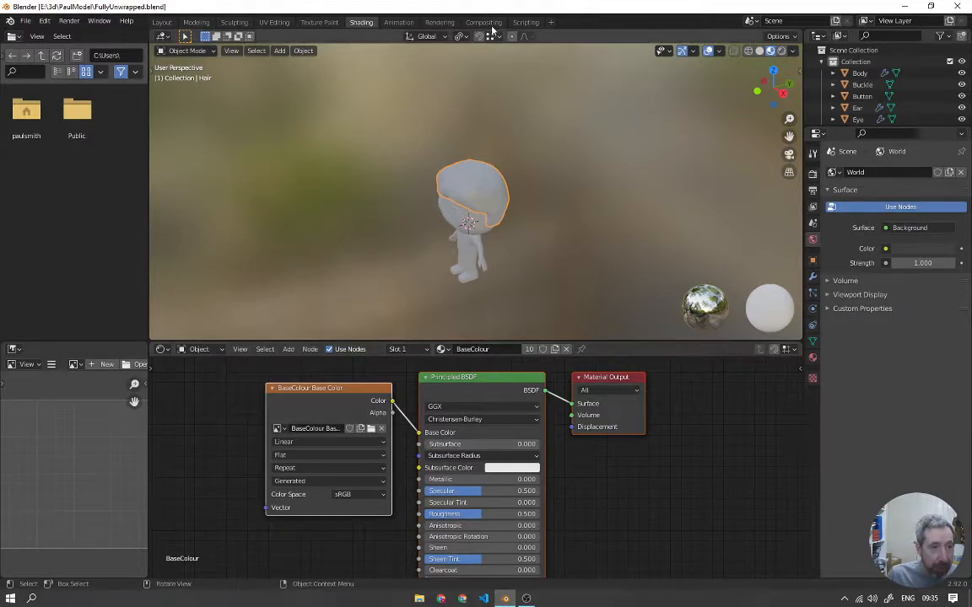
pyautogui.click(315, 24)
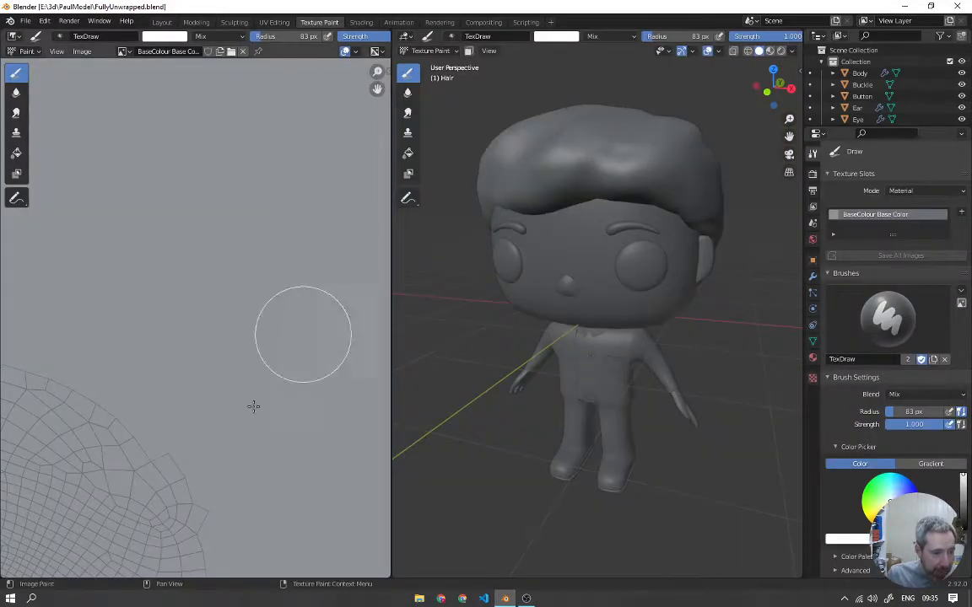
pyautogui.scroll(-8, 179, 488)
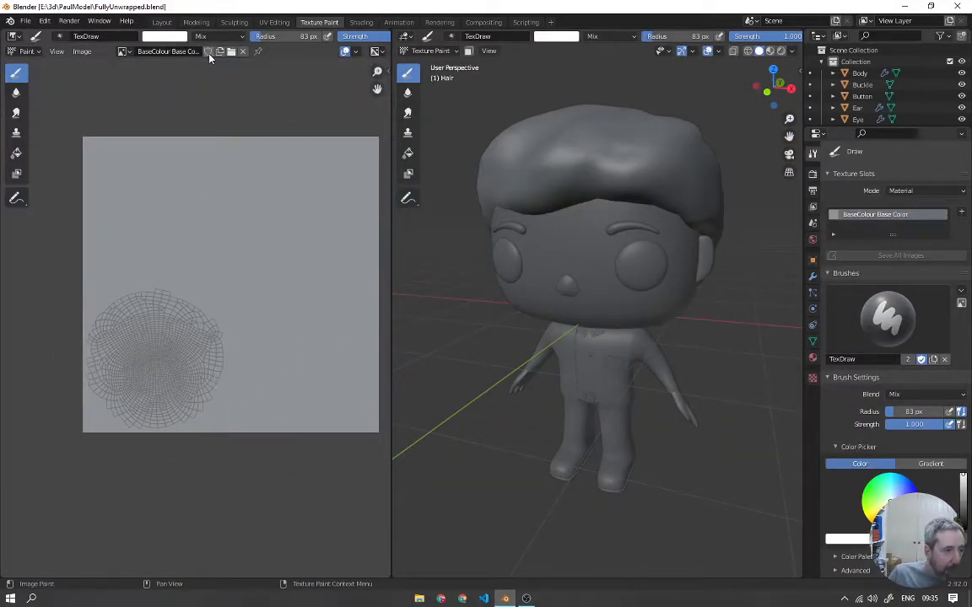
pyautogui.click(123, 52)
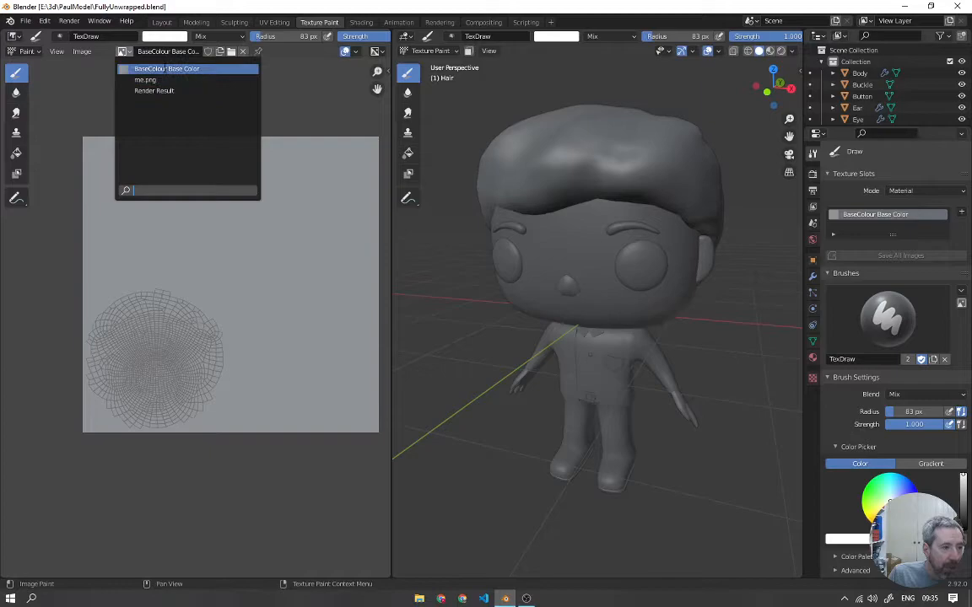
pyautogui.click(167, 68)
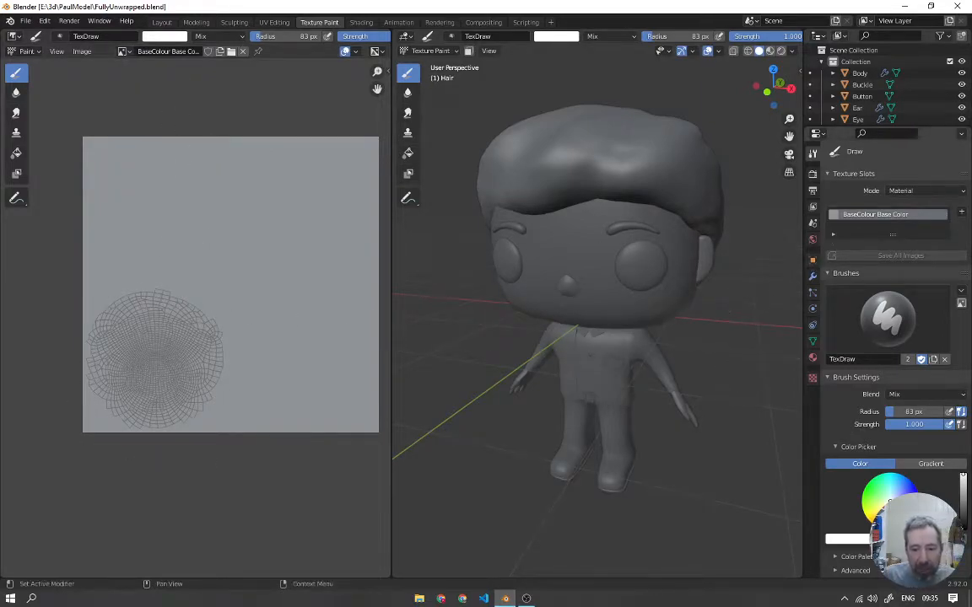
# Set the Draw brush to red and paint test strokes across the top and side of the hair.
pyautogui.click(887, 521)
pyautogui.moveTo(545, 134)
pyautogui.mouseDown()
pyautogui.moveTo(533, 137)
pyautogui.moveTo(695, 166)
pyautogui.mouseUp()
pyautogui.moveTo(770, 326); pyautogui.dragTo(683, 337, button='middle')
pyautogui.moveTo(560, 206); pyautogui.dragTo(641, 275)
pyautogui.moveTo(642, 275)
pyautogui.mouseDown(button='middle')
pyautogui.moveTo(722, 380)
pyautogui.moveTo(420, 391)
pyautogui.moveTo(432, 329)
pyautogui.mouseUp(button='middle')
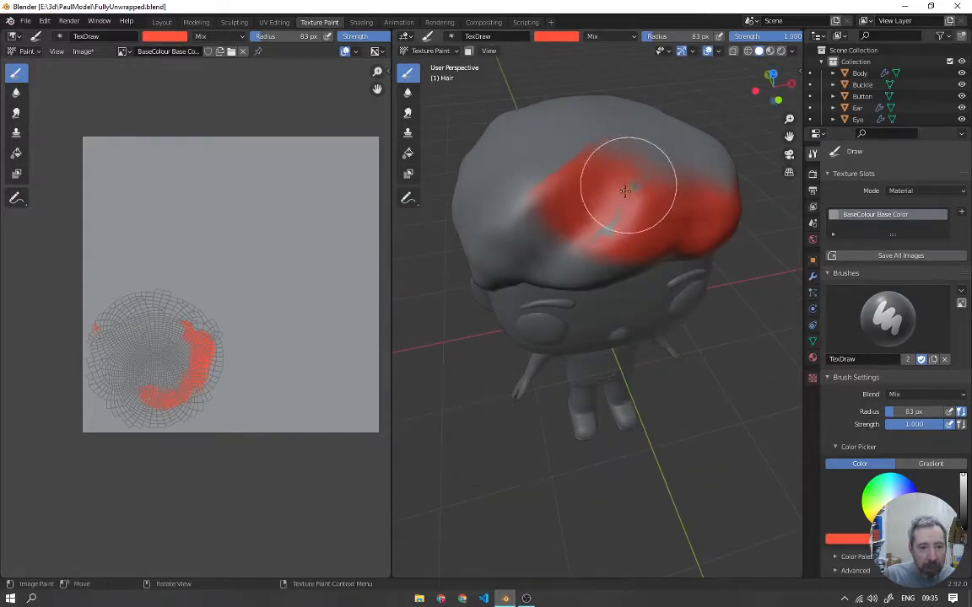
pyautogui.moveTo(610, 244); pyautogui.dragTo(593, 206, button='middle')
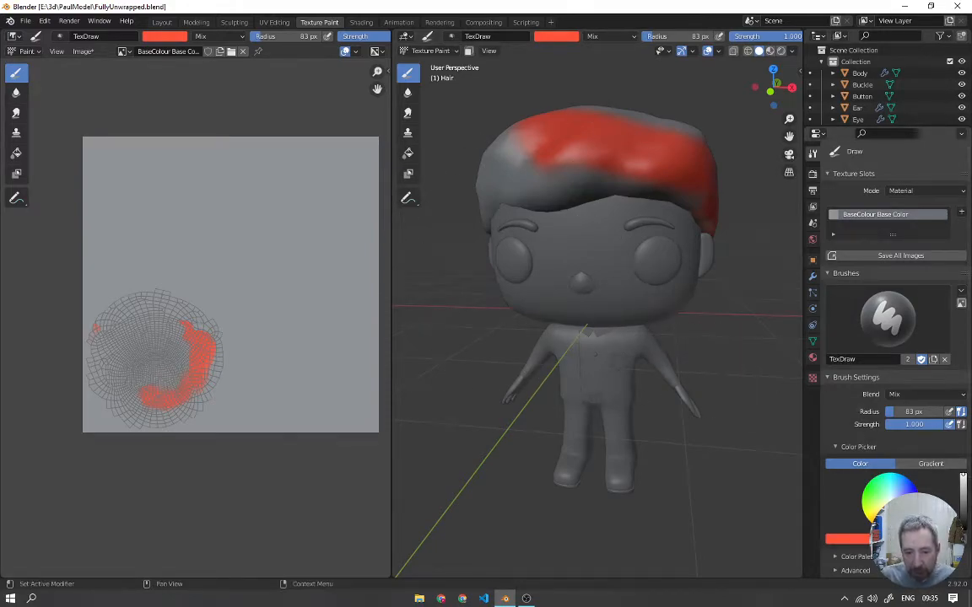
# Darken the Draw brush color to a dark reddish brown, and fill the hair with white using the Fill tool.
pyautogui.click(890, 503)
pyautogui.moveTo(963, 478); pyautogui.dragTo(963, 514)
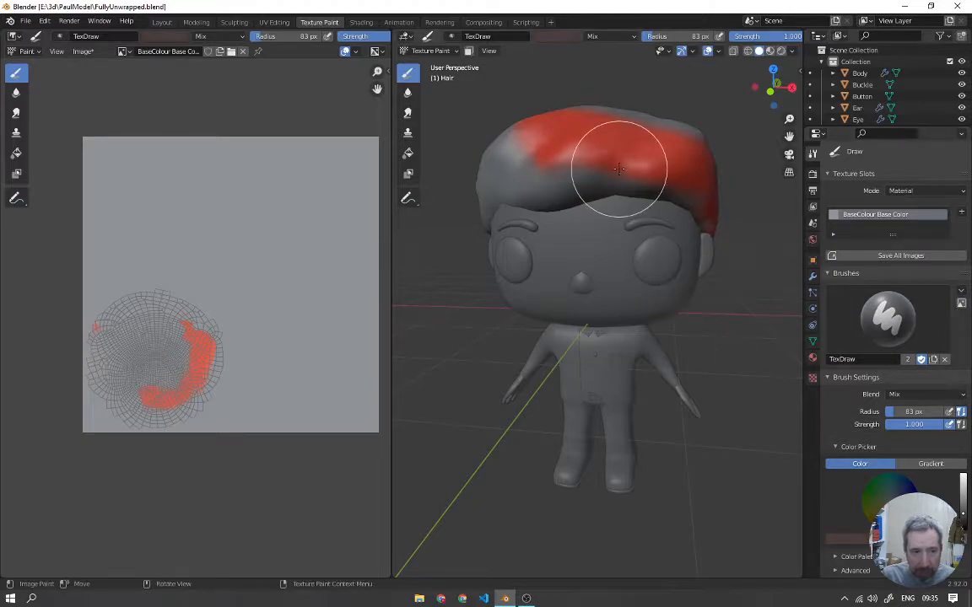
pyautogui.click(408, 154)
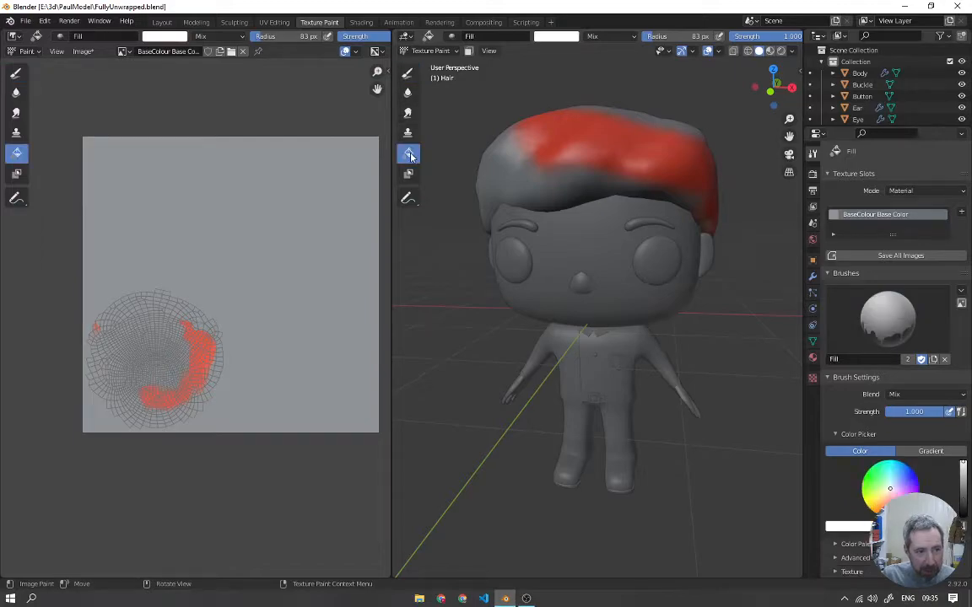
pyautogui.click(531, 183)
pyautogui.moveTo(732, 270)
pyautogui.mouseDown(button='middle')
pyautogui.moveTo(700, 245)
pyautogui.moveTo(760, 270)
pyautogui.mouseUp(button='middle')
# Change the Fill tool's color to a muted grey-brown and fill the entire hair with it.
pyautogui.moveTo(963, 464); pyautogui.dragTo(963, 494)
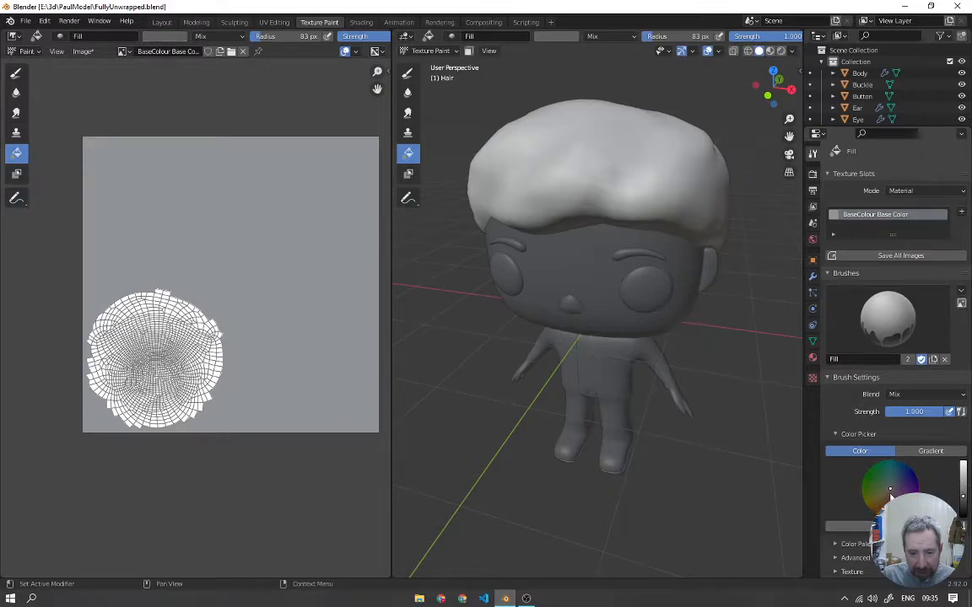
pyautogui.click(631, 154)
pyautogui.moveTo(719, 294)
pyautogui.mouseDown(button='middle')
pyautogui.moveTo(745, 263)
pyautogui.moveTo(722, 288)
pyautogui.mouseUp(button='middle')
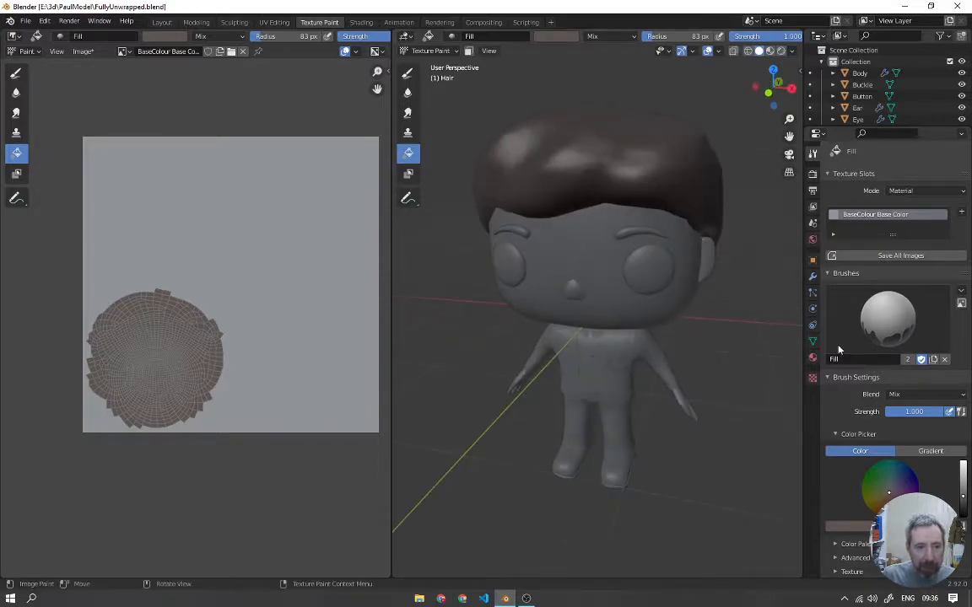
pyautogui.moveTo(962, 477); pyautogui.dragTo(963, 485)
pyautogui.click(634, 176)
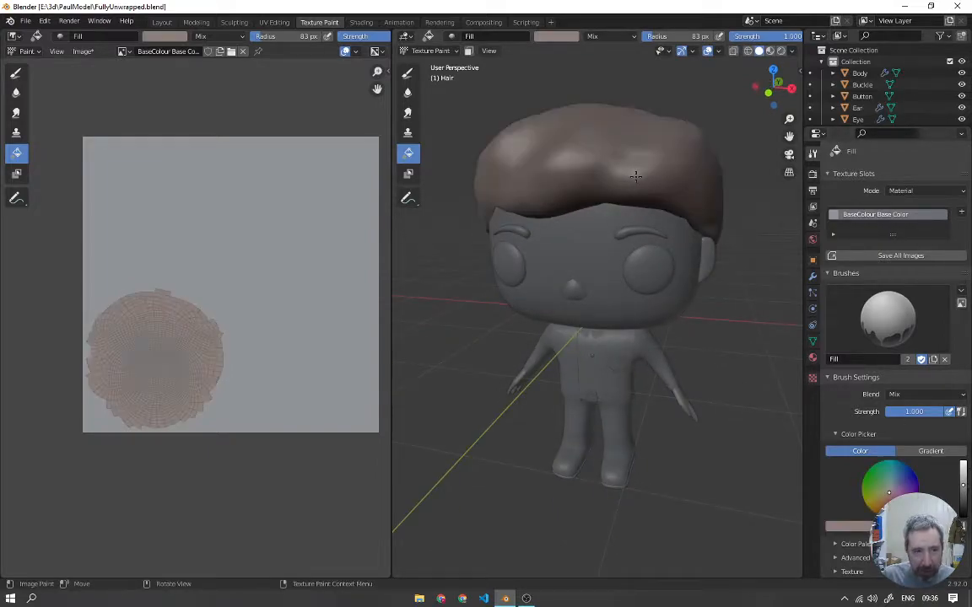
pyautogui.moveTo(732, 355); pyautogui.dragTo(751, 331, button='middle')
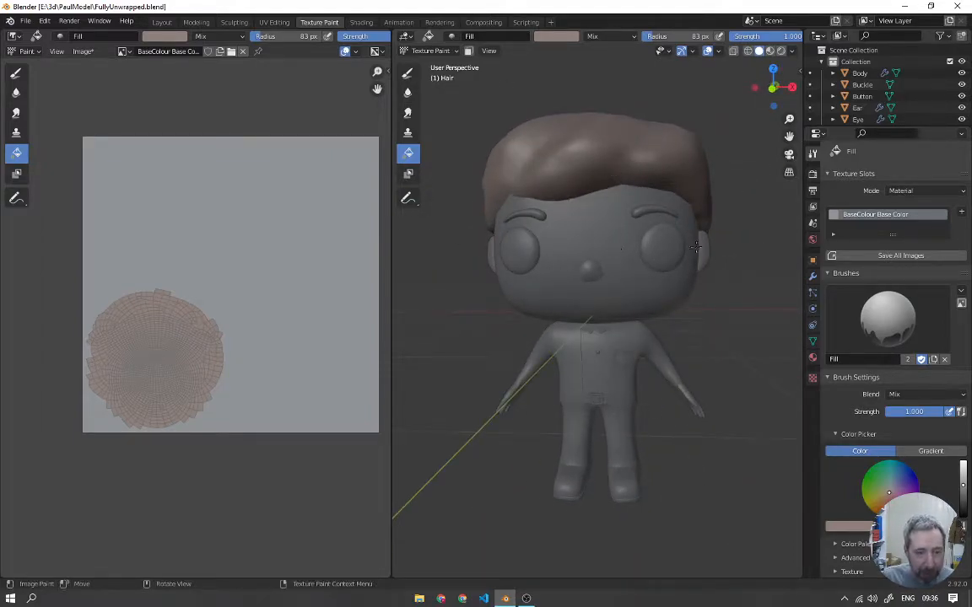
pyautogui.scroll(8, 193, 362)
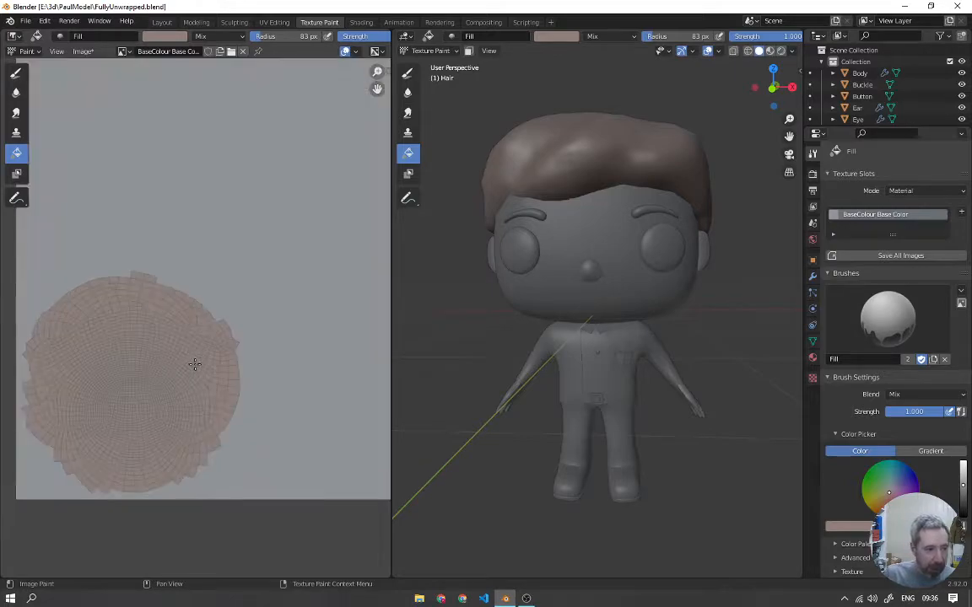
pyautogui.scroll(1, 303, 295)
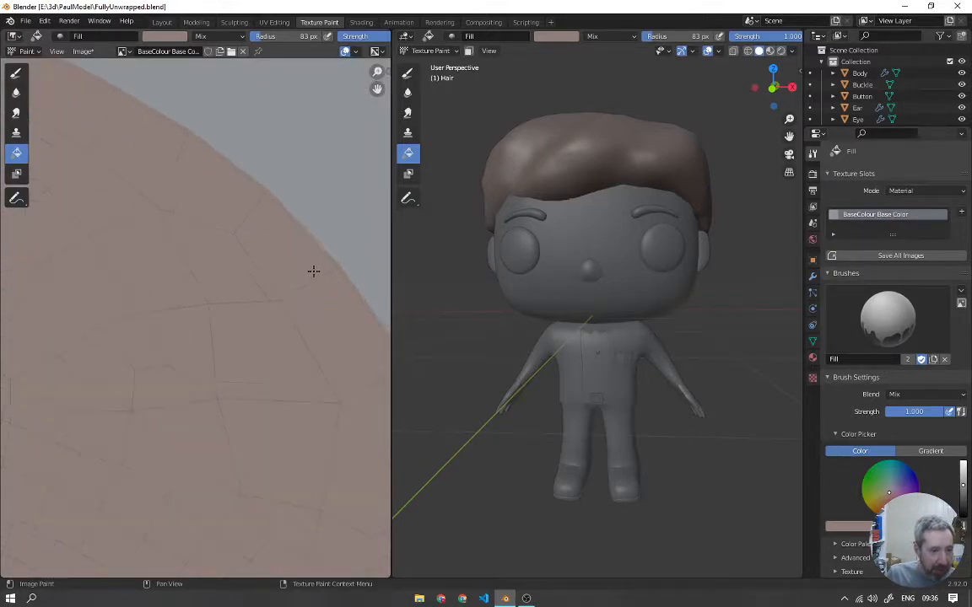
# Examine the edge of the hair's UV island at pixel level and show the painting options containing the bleed setting.
pyautogui.scroll(3, 211, 338)
pyautogui.scroll(1, 191, 362)
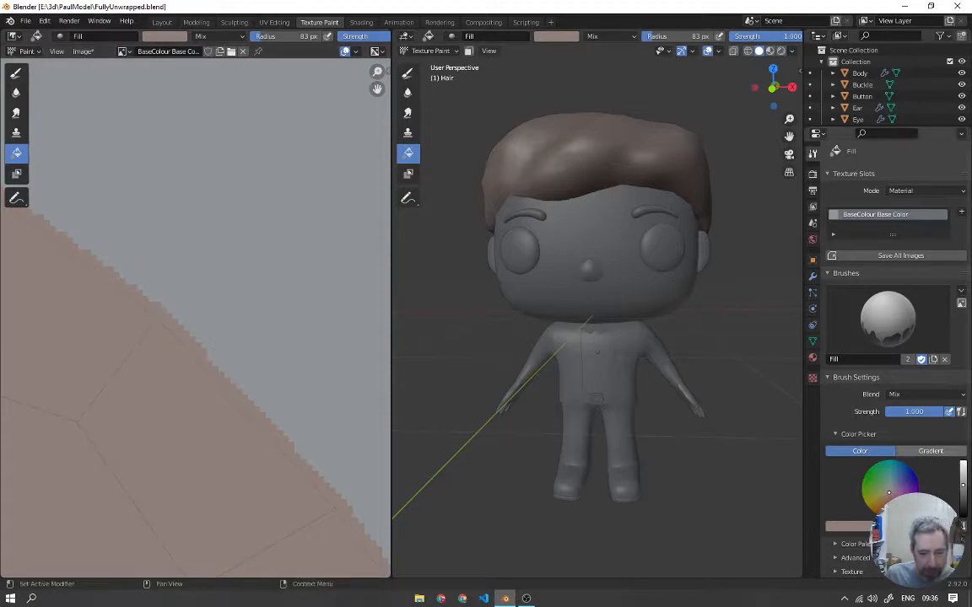
pyautogui.scroll(-2, 862, 538)
pyautogui.scroll(-1, 862, 539)
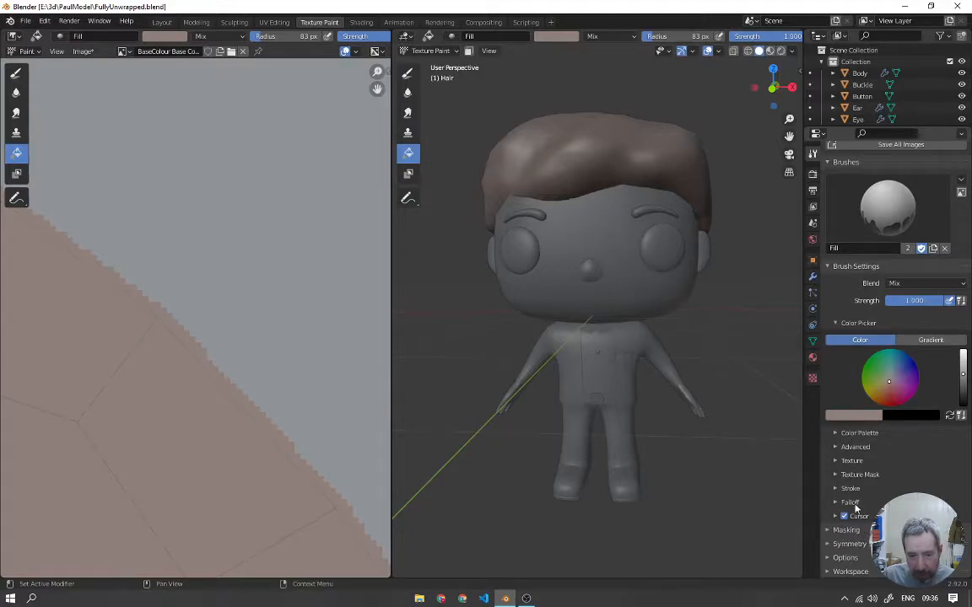
pyautogui.click(828, 561)
pyautogui.scroll(-1, 894, 355)
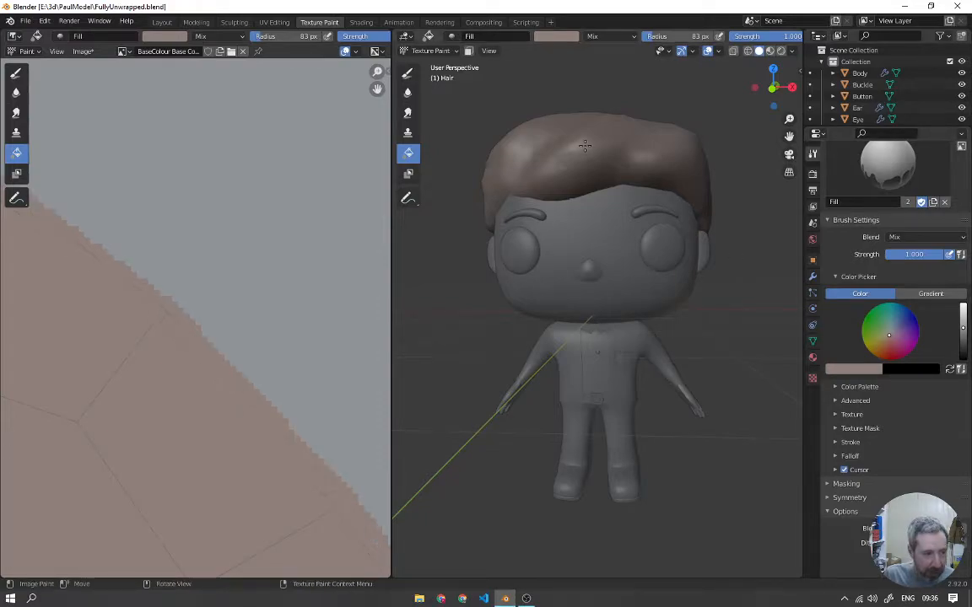
# Compare the fill color along the hair's UV island borders with the hair on the model, and collapse the painting options.
pyautogui.scroll(-4, 242, 338)
pyautogui.scroll(5, 253, 426)
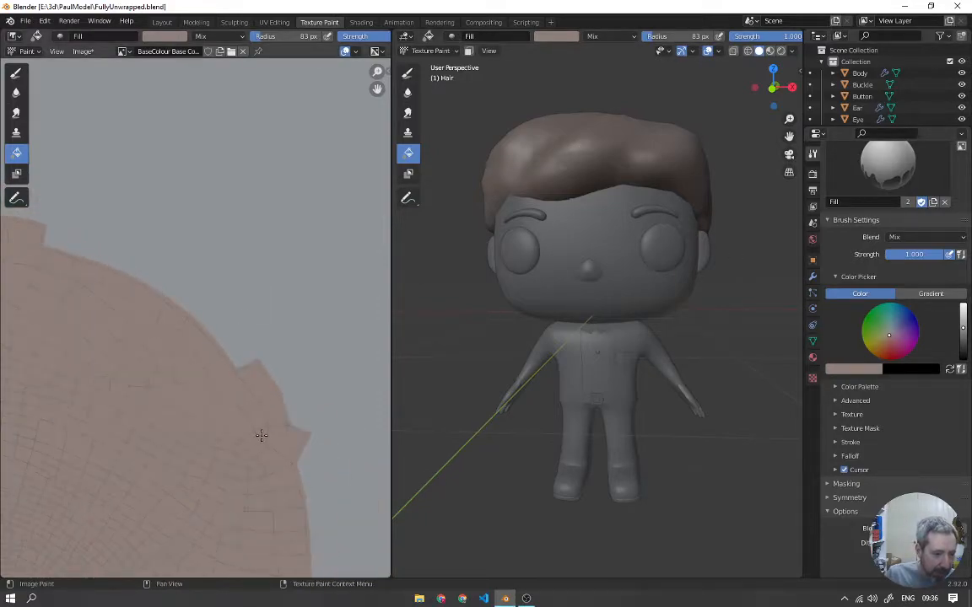
pyautogui.scroll(1, 190, 330)
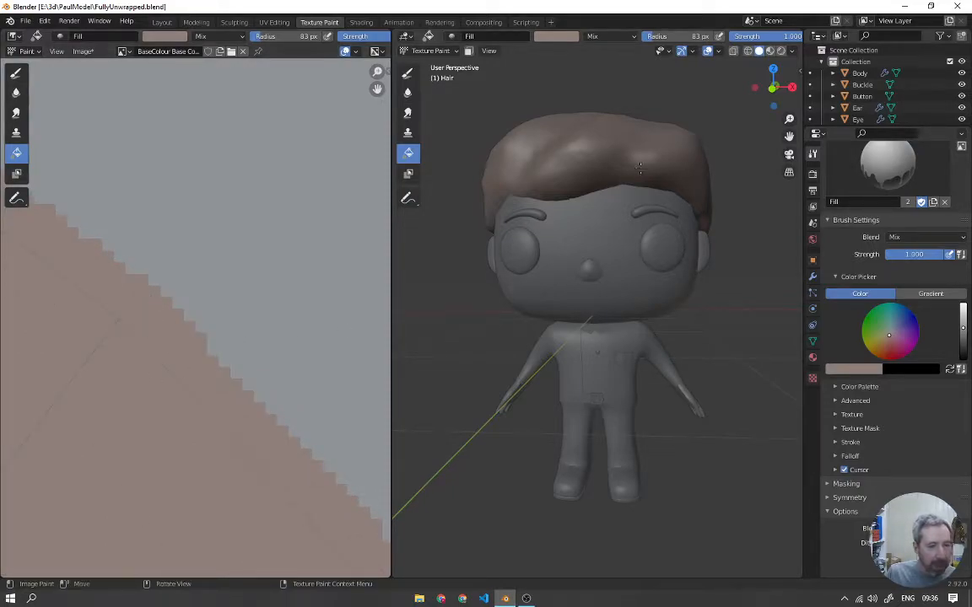
pyautogui.scroll(-1, 178, 321)
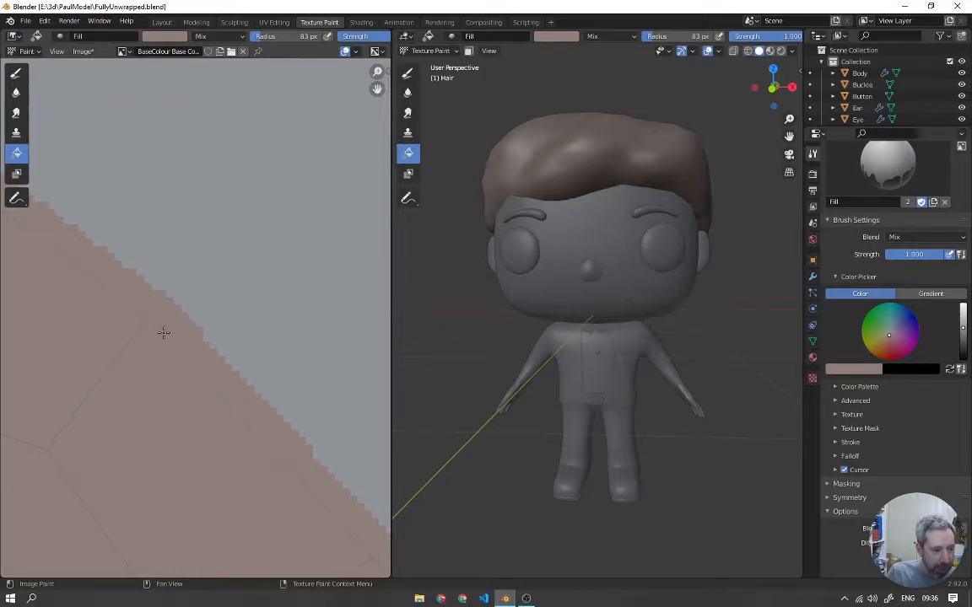
pyautogui.scroll(-6, 260, 360)
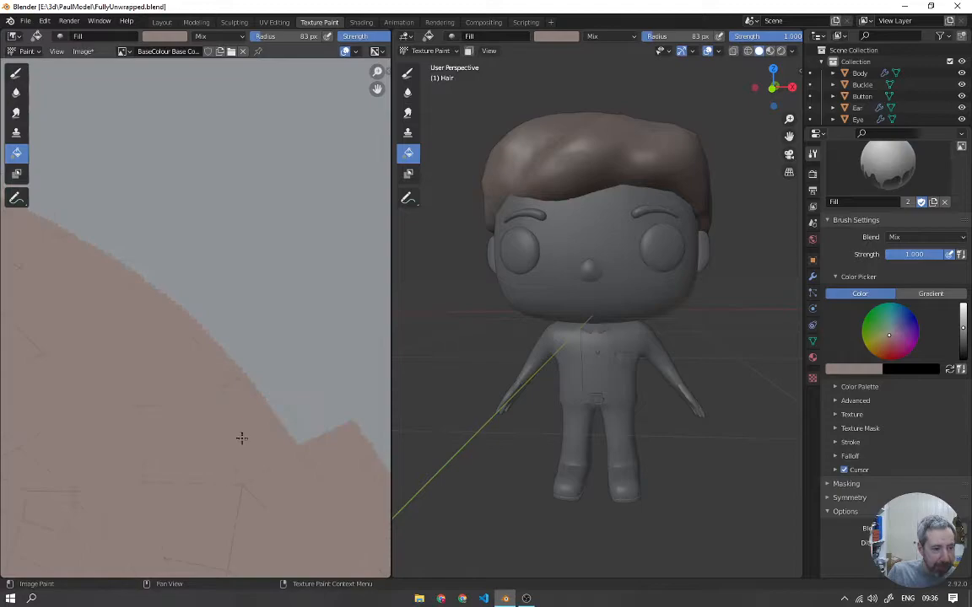
pyautogui.moveTo(204, 434); pyautogui.dragTo(270, 306, button='middle')
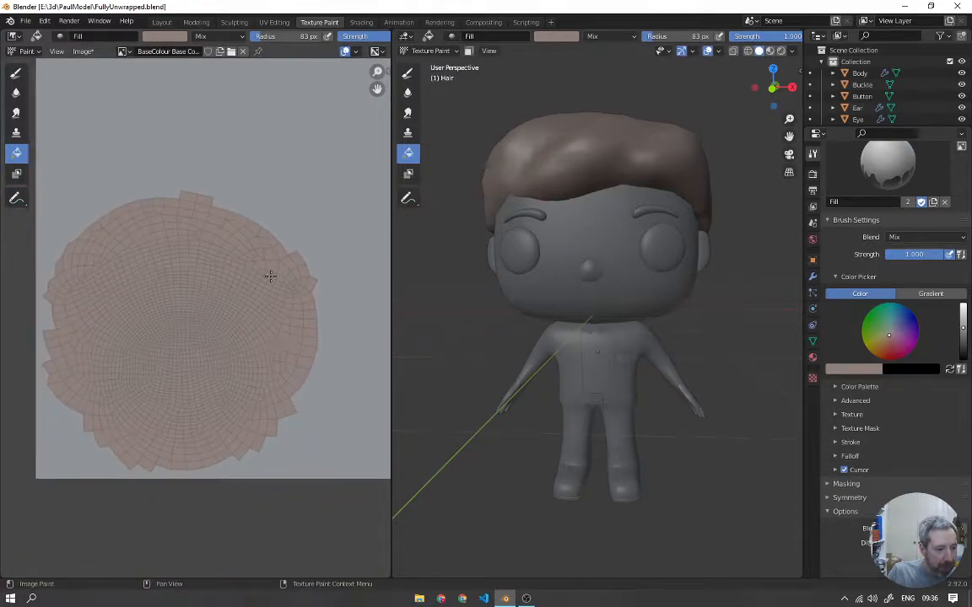
pyautogui.moveTo(524, 189); pyautogui.dragTo(573, 229, button='middle')
pyautogui.scroll(4, 280, 266)
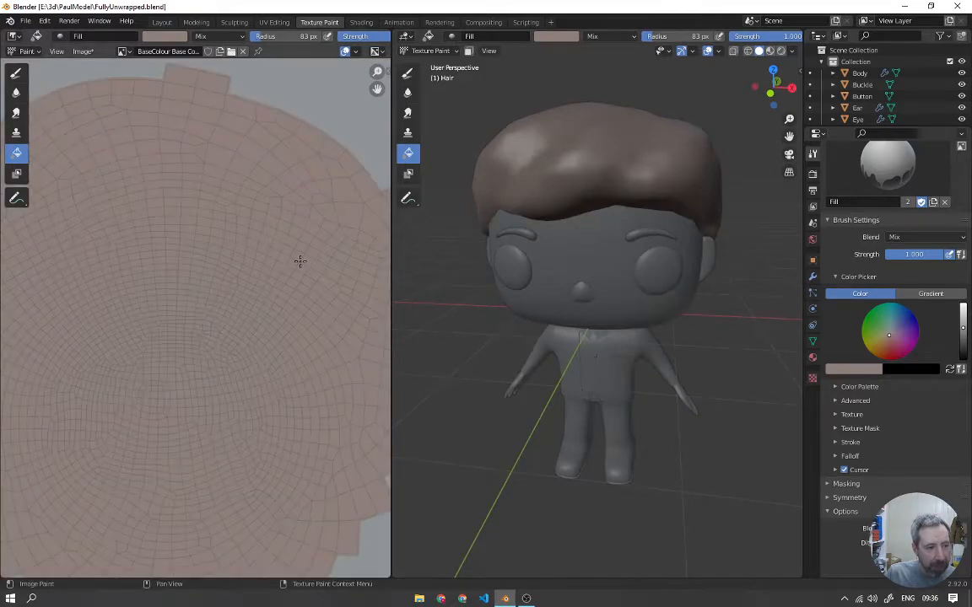
pyautogui.moveTo(310, 195); pyautogui.dragTo(262, 283, button='middle')
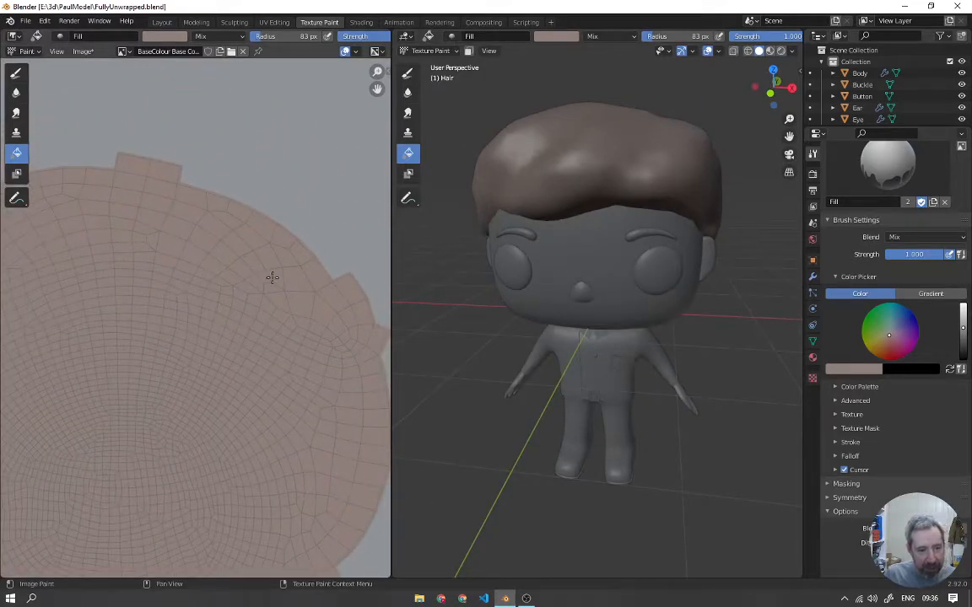
pyautogui.click(829, 512)
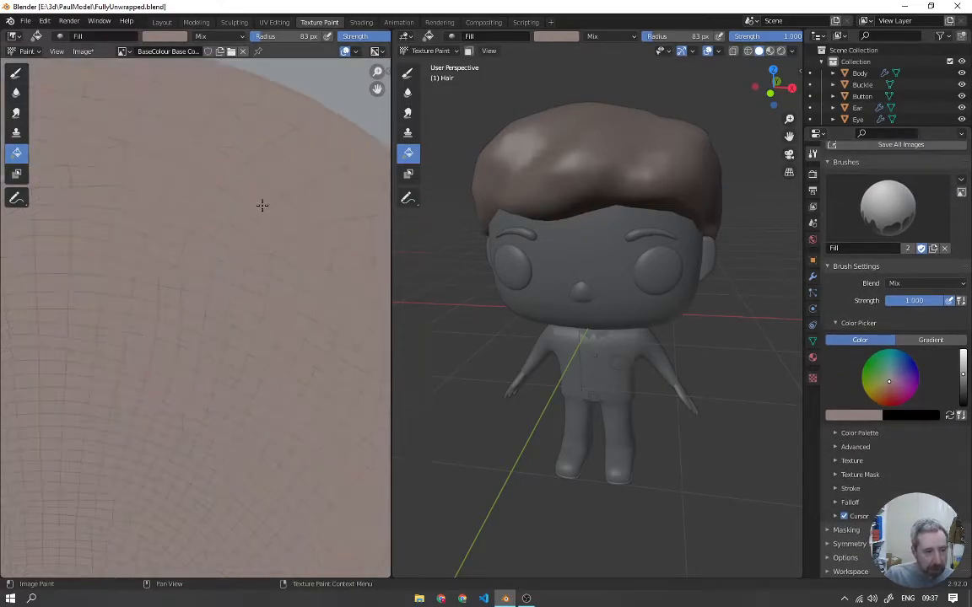
pyautogui.moveTo(265, 200); pyautogui.dragTo(223, 104, button='middle')
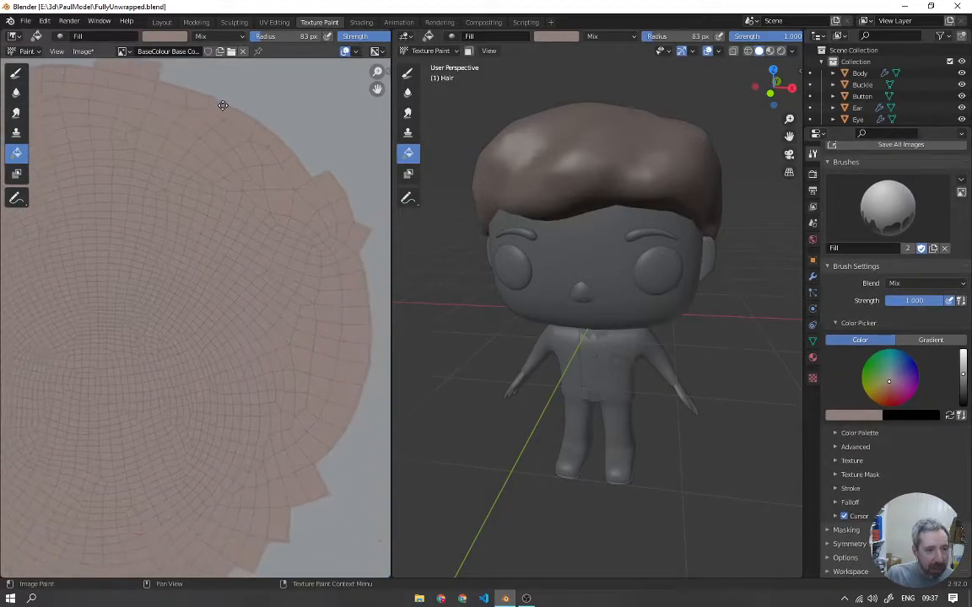
pyautogui.moveTo(595, 254); pyautogui.dragTo(563, 203, button='middle')
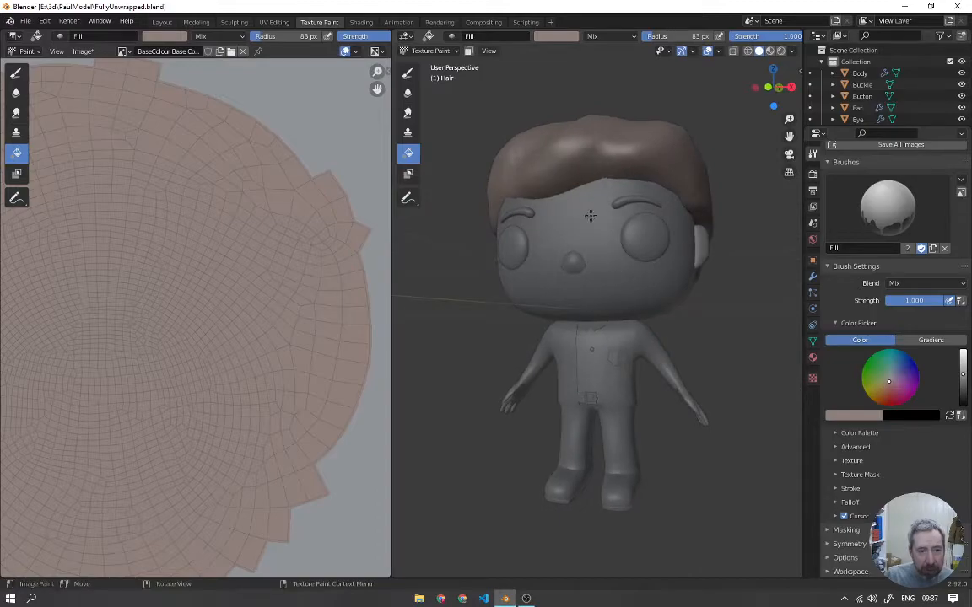
# Switch texture painting from the hair to the head object.
pyautogui.click(440, 52)
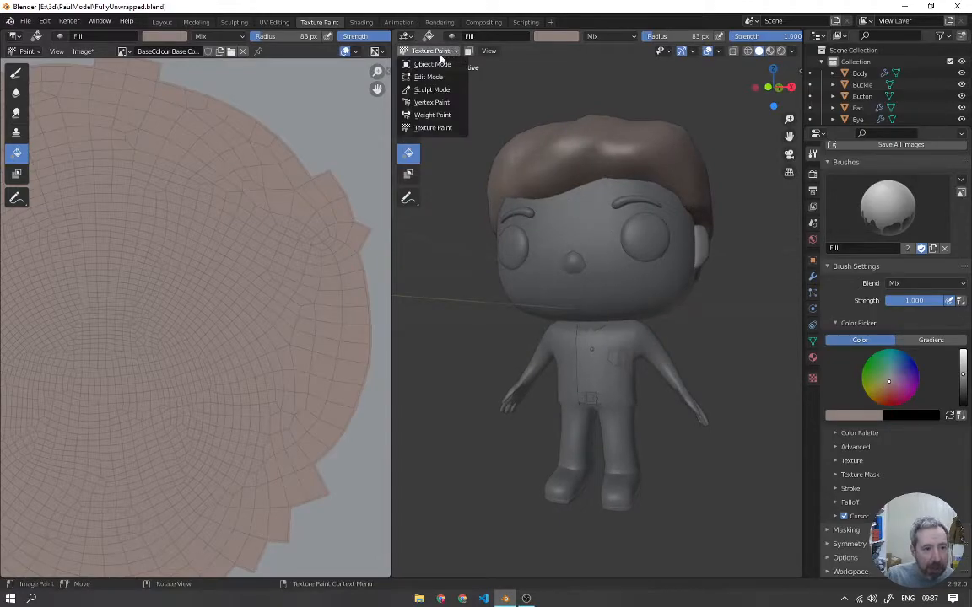
pyautogui.click(432, 64)
pyautogui.click(513, 287)
pyautogui.click(409, 49)
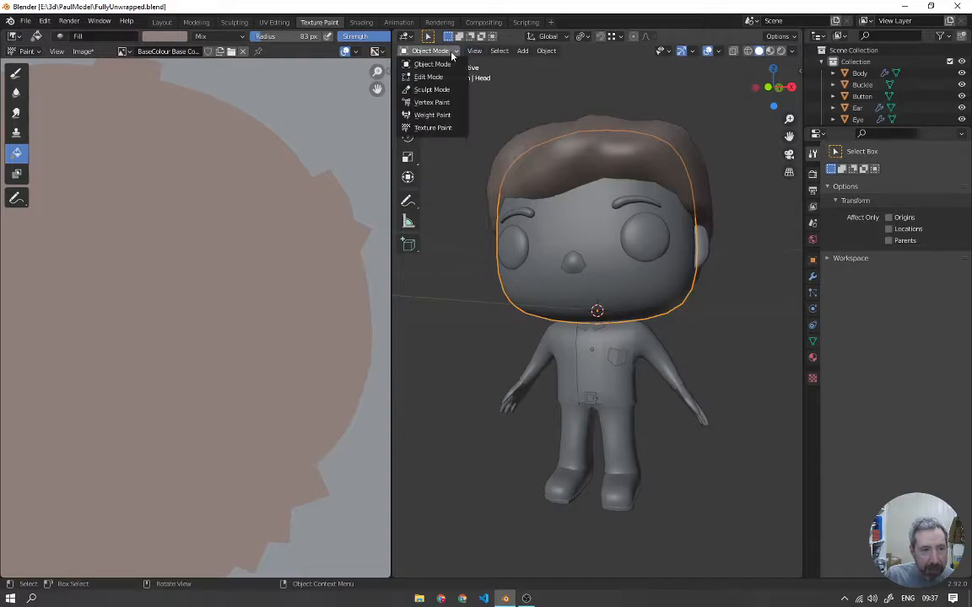
pyautogui.click(437, 128)
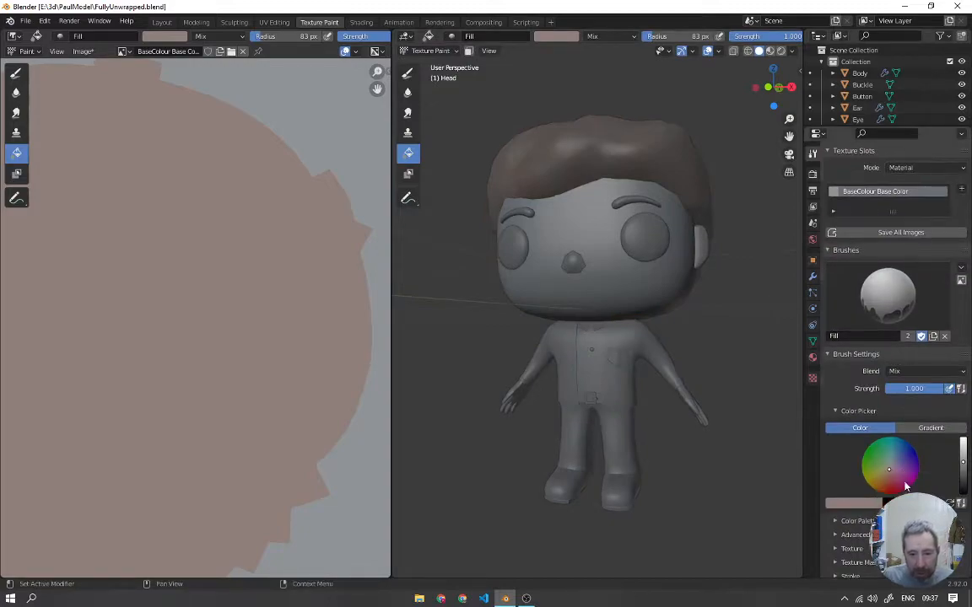
# Create a new color palette for the Fill brush and add the hair's grey-brown color to it.
pyautogui.scroll(-3, 905, 488)
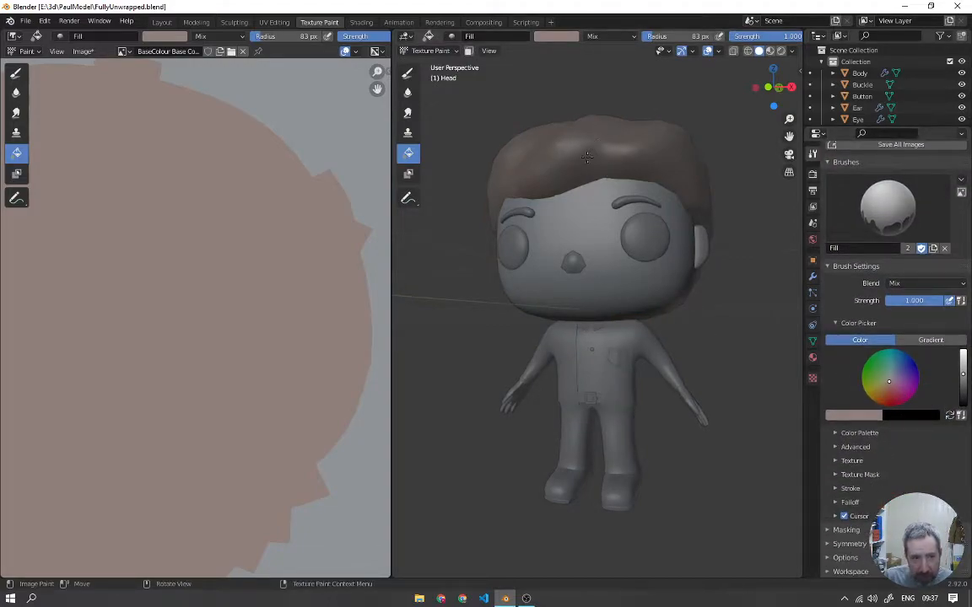
pyautogui.click(835, 433)
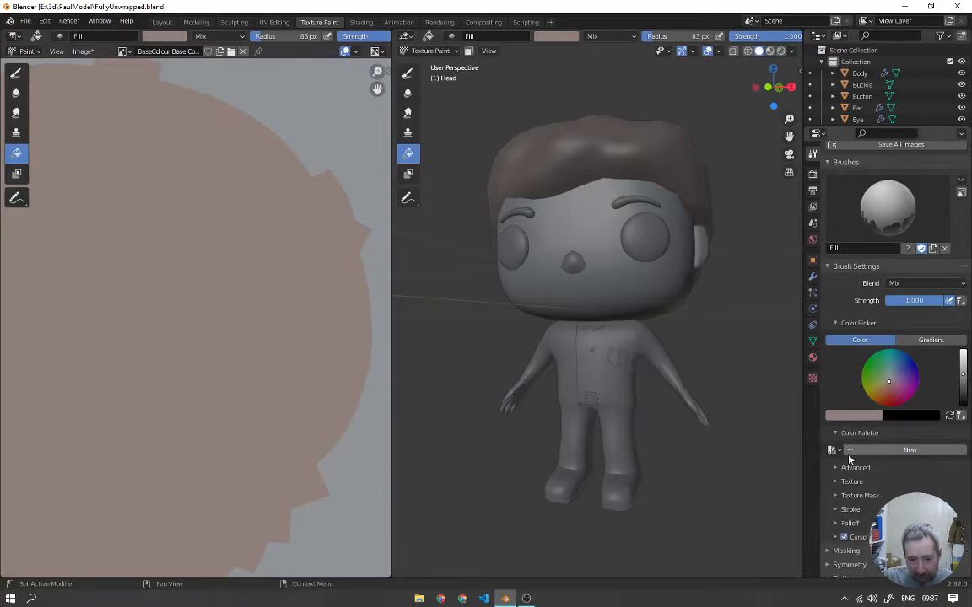
pyautogui.click(869, 450)
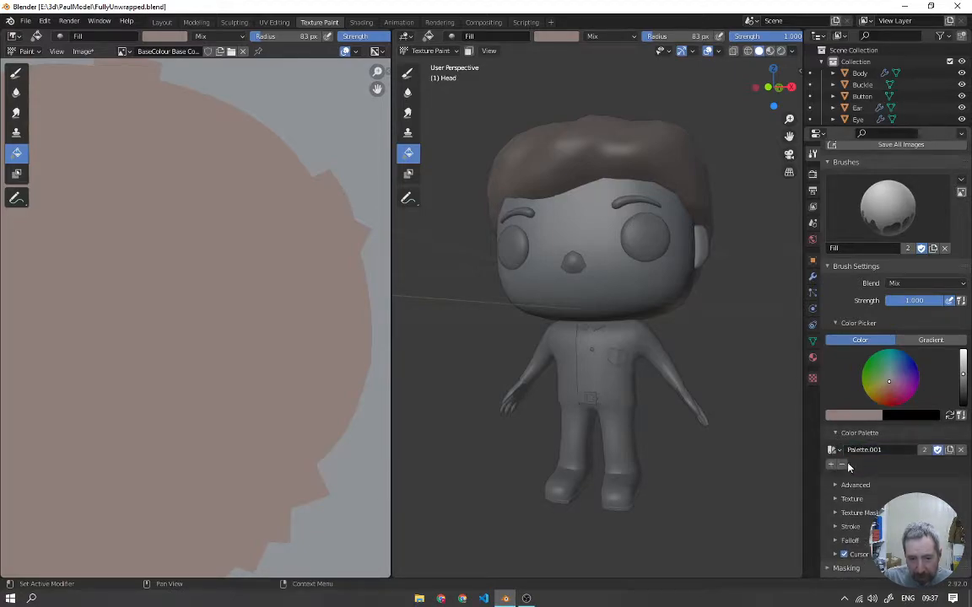
pyautogui.click(832, 465)
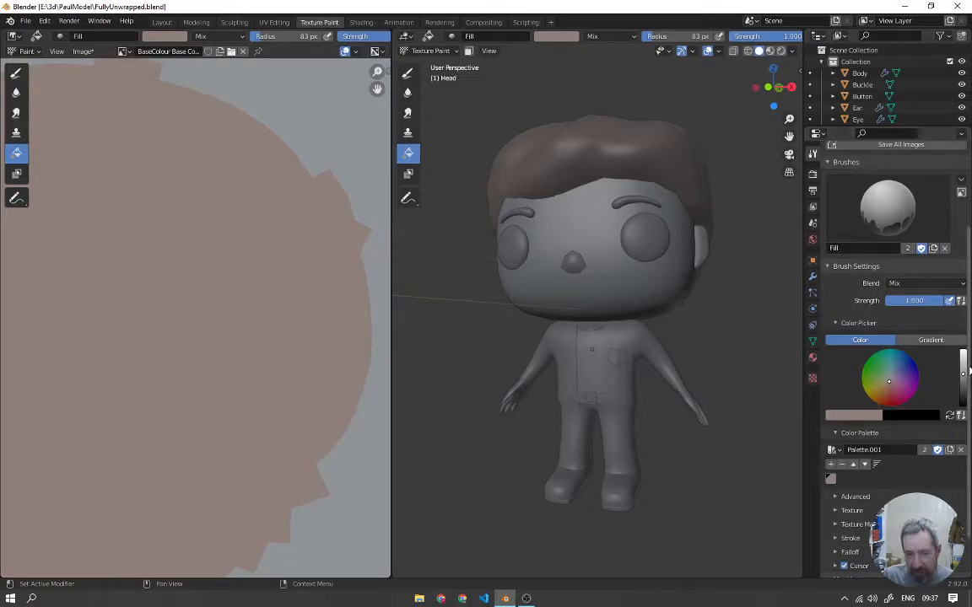
# Sample a color from the base color texture into the palette, and remove the added swatch.
pyautogui.scroll(-4, 206, 414)
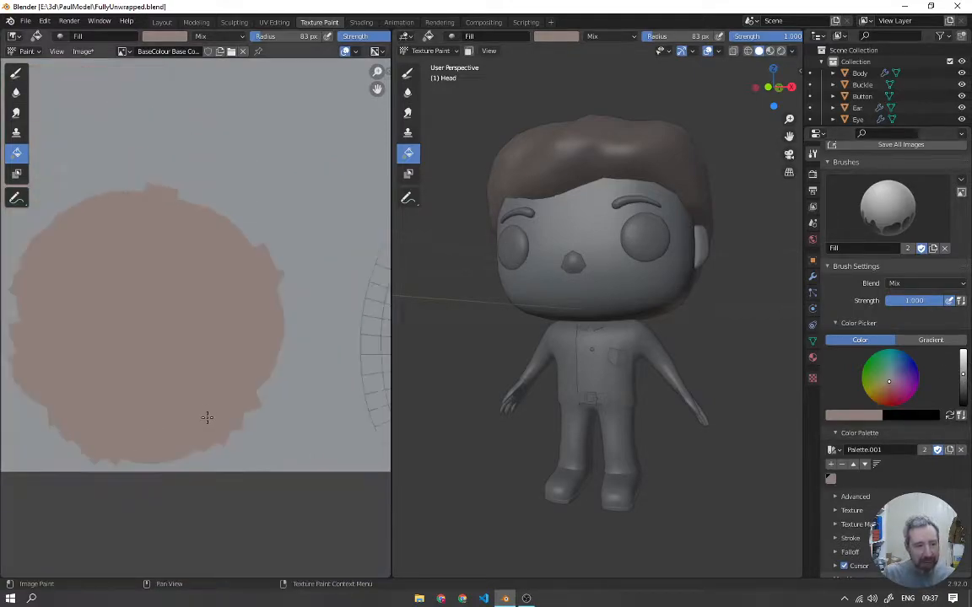
pyautogui.moveTo(167, 397)
pyautogui.mouseDown(button='middle')
pyautogui.moveTo(243, 392)
pyautogui.moveTo(232, 400)
pyautogui.mouseUp(button='middle')
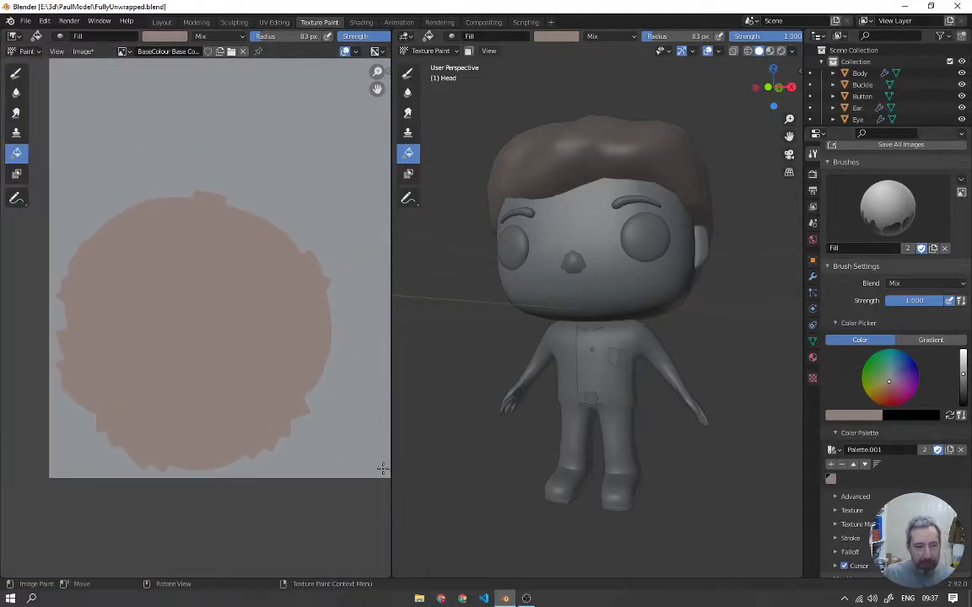
pyautogui.press('s')
pyautogui.click(359, 316)
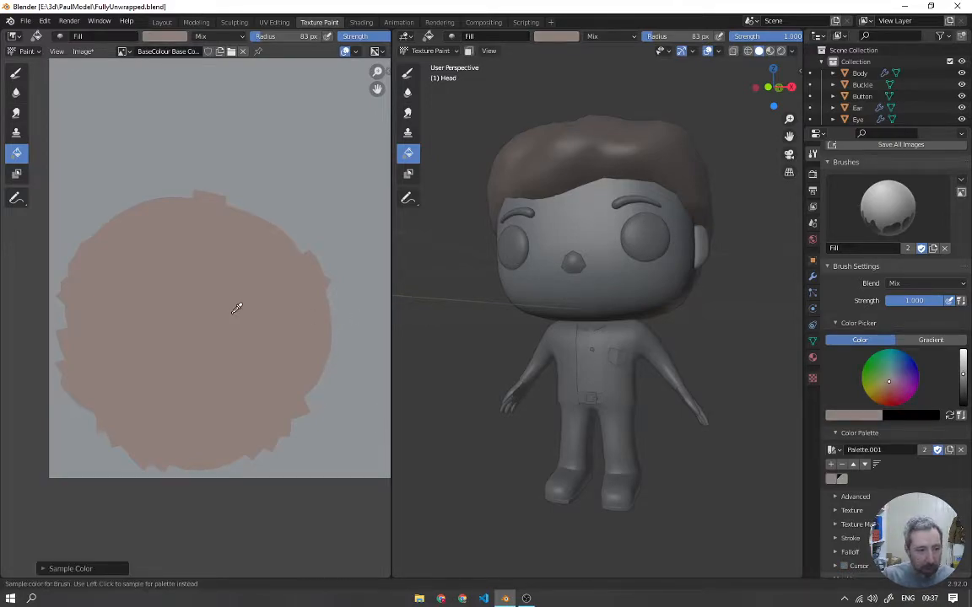
pyautogui.click(842, 465)
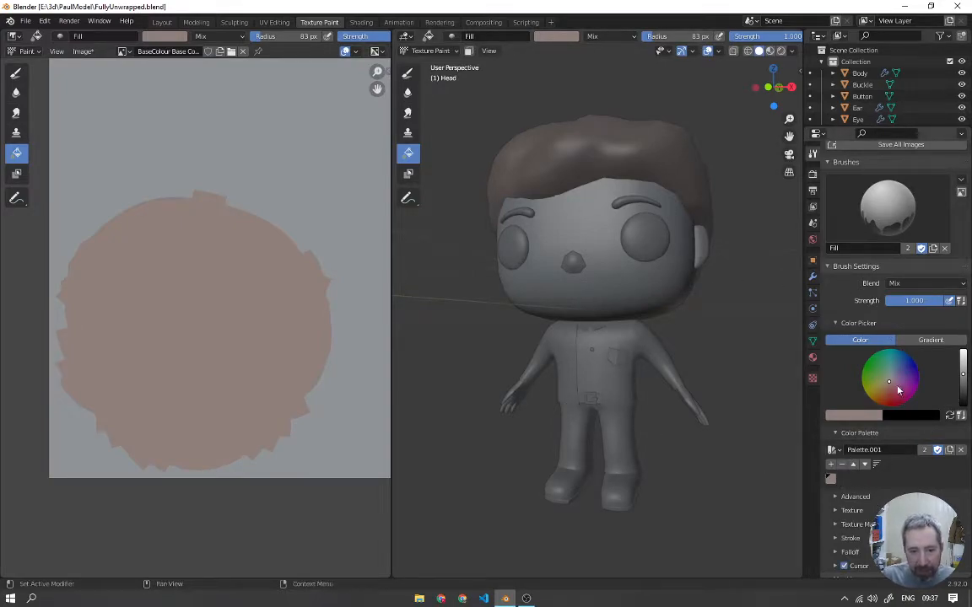
# Set the Fill color to a bright peach skin tone and fill the head with it.
pyautogui.moveTo(889, 387); pyautogui.dragTo(887, 386)
pyautogui.moveTo(962, 374); pyautogui.dragTo(962, 353)
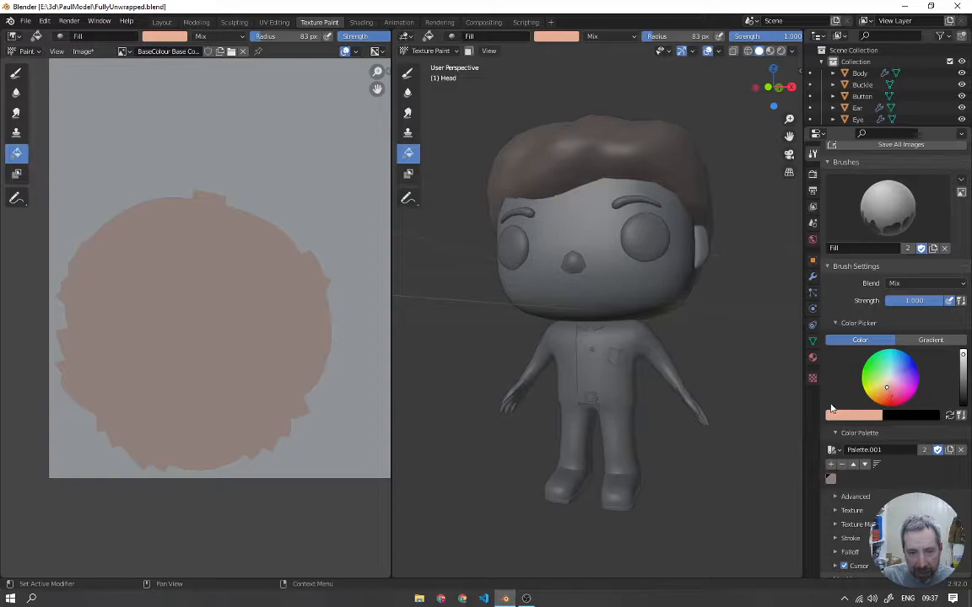
pyautogui.click(582, 224)
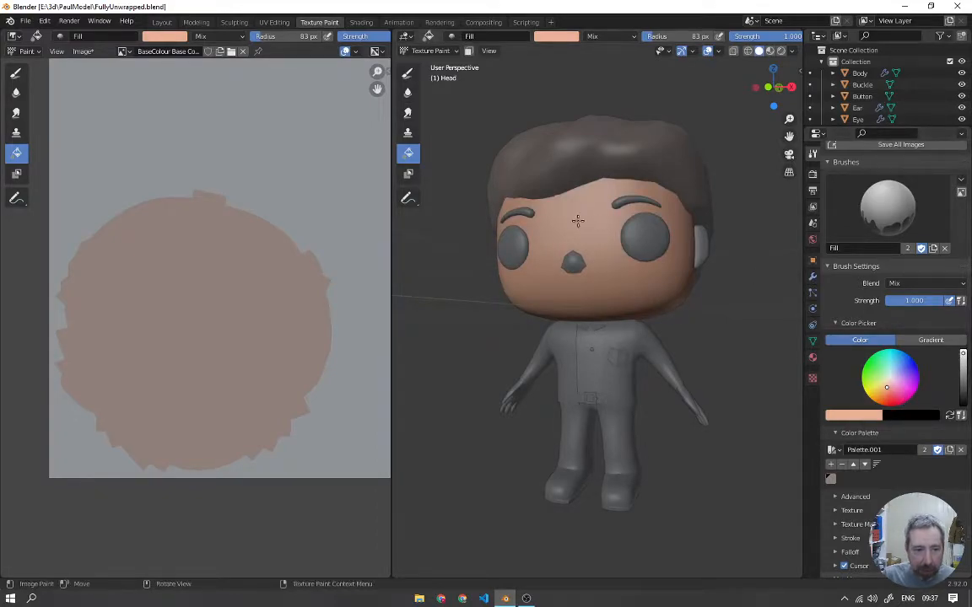
# Refine the Fill color to a paler peach skin tone, refill the head with it, and add the color to the palette.
pyautogui.moveTo(769, 297); pyautogui.dragTo(562, 306, button='middle')
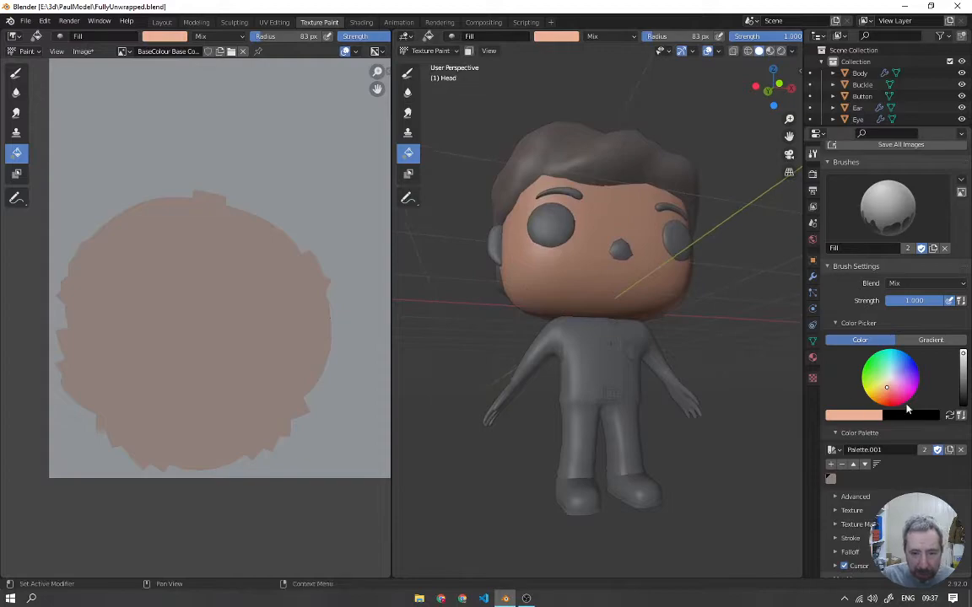
pyautogui.moveTo(890, 391); pyautogui.dragTo(887, 384)
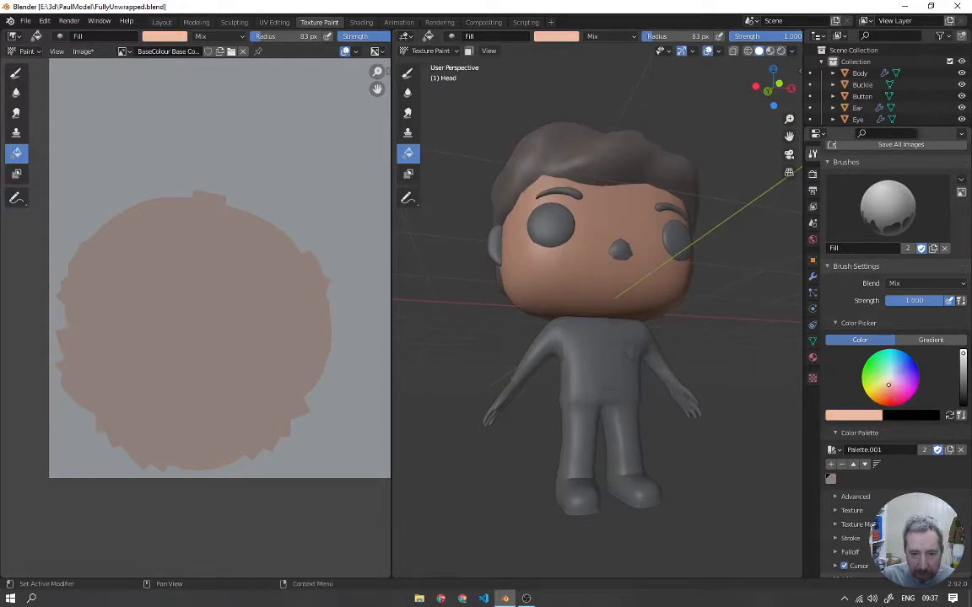
pyautogui.moveTo(580, 265); pyautogui.dragTo(532, 270, button='middle')
pyautogui.moveTo(890, 390); pyautogui.dragTo(889, 388)
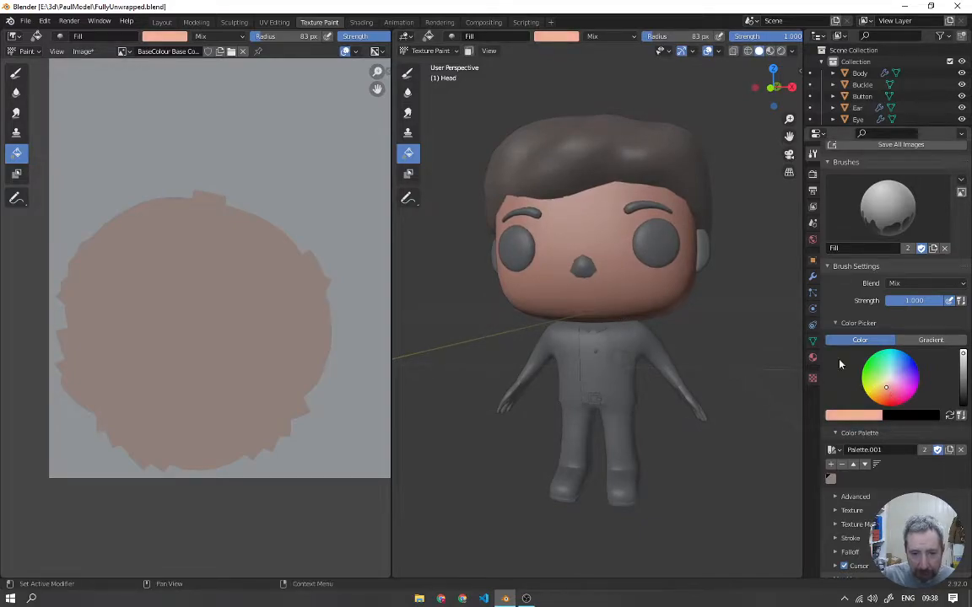
pyautogui.moveTo(656, 254); pyautogui.dragTo(611, 257, button='middle')
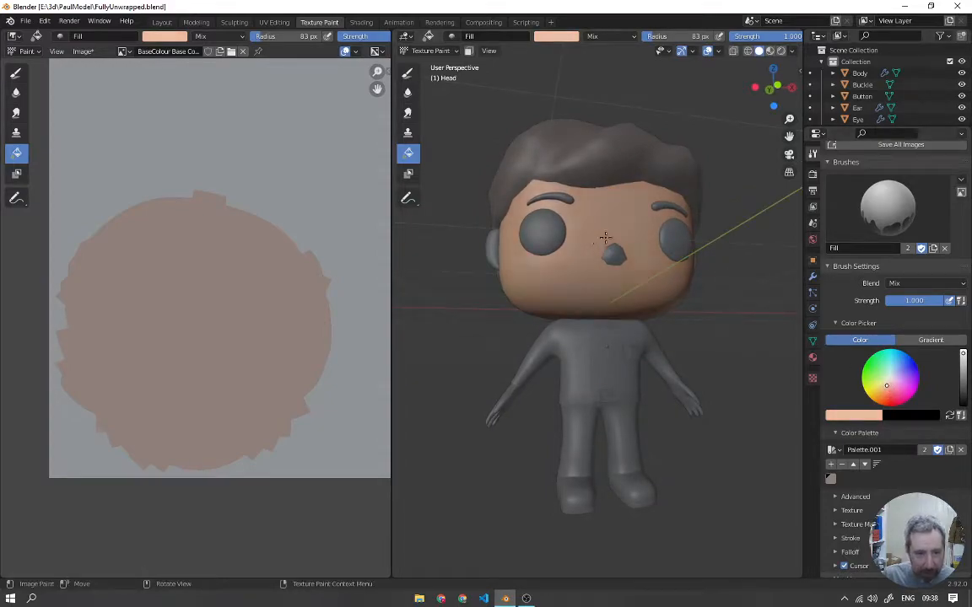
pyautogui.moveTo(632, 297); pyautogui.dragTo(675, 295, button='middle')
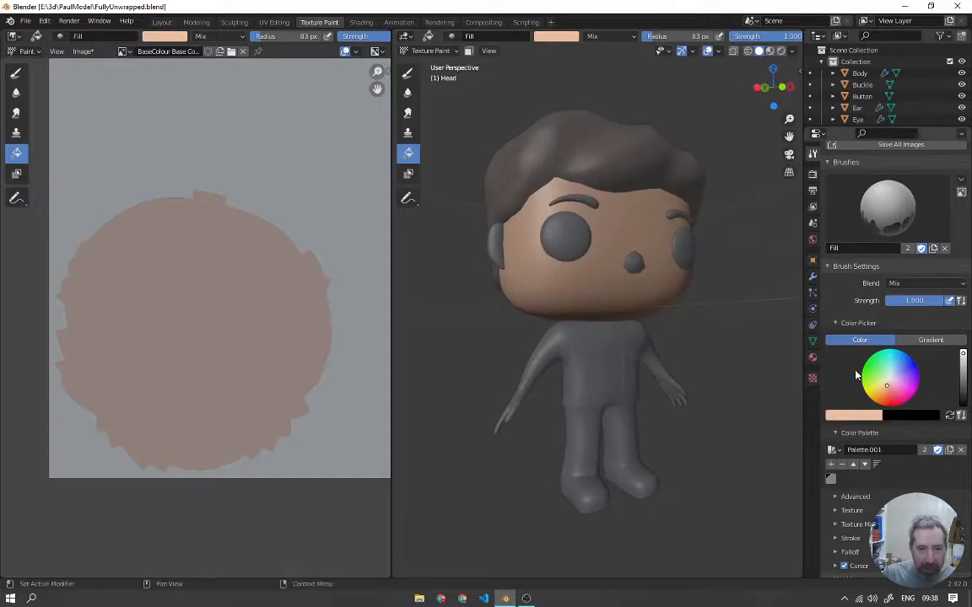
pyautogui.moveTo(750, 280); pyautogui.dragTo(704, 291, button='middle')
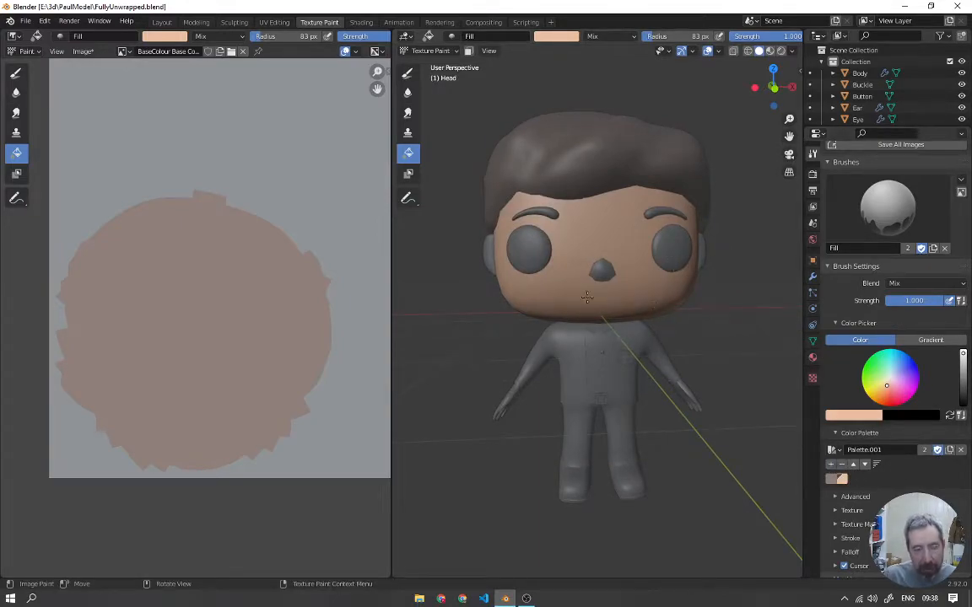
# Switch texture painting from the head to the nose and fill it with the peach skin tone.
pyautogui.click(453, 52)
pyautogui.click(426, 64)
pyautogui.click(606, 272)
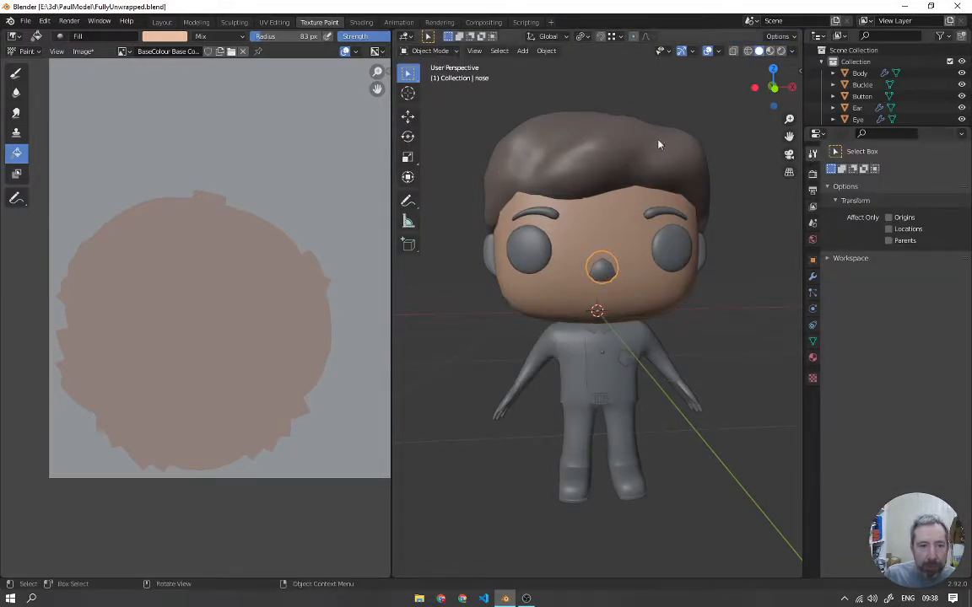
pyautogui.click(417, 50)
pyautogui.click(392, 111)
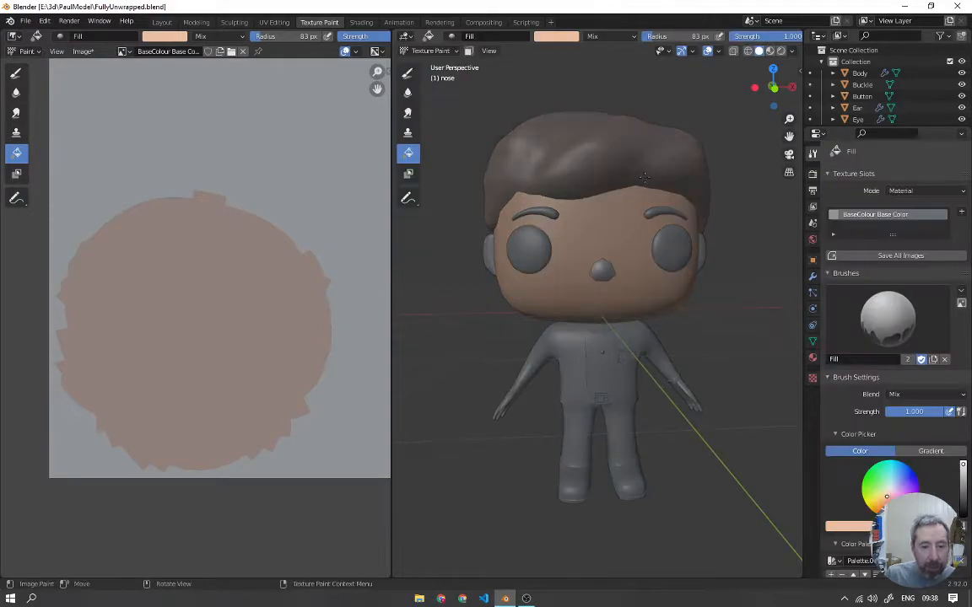
pyautogui.scroll(-3, 894, 337)
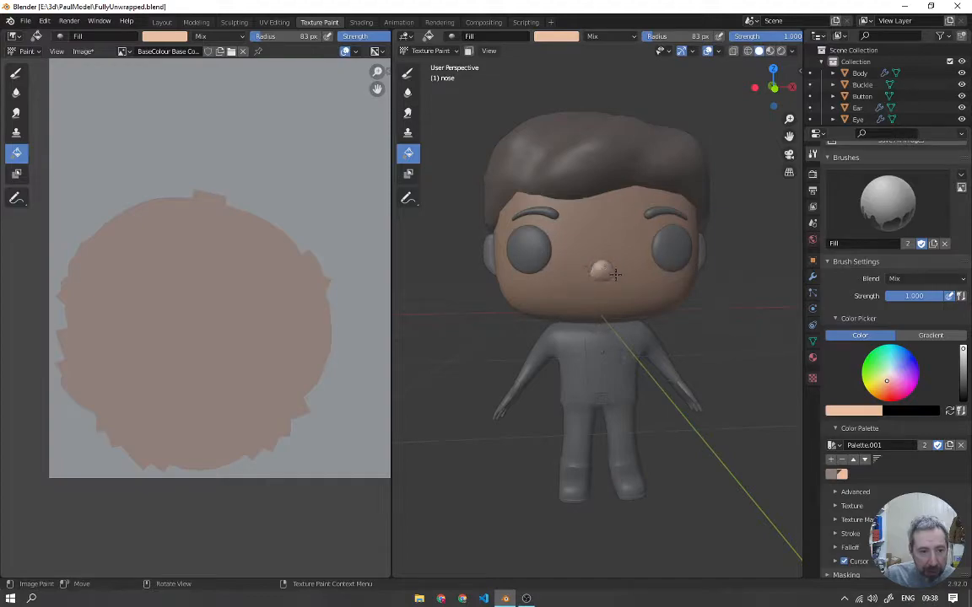
# Switch texture painting from the nose to the ears and fill them with the peach skin tone.
pyautogui.click(445, 52)
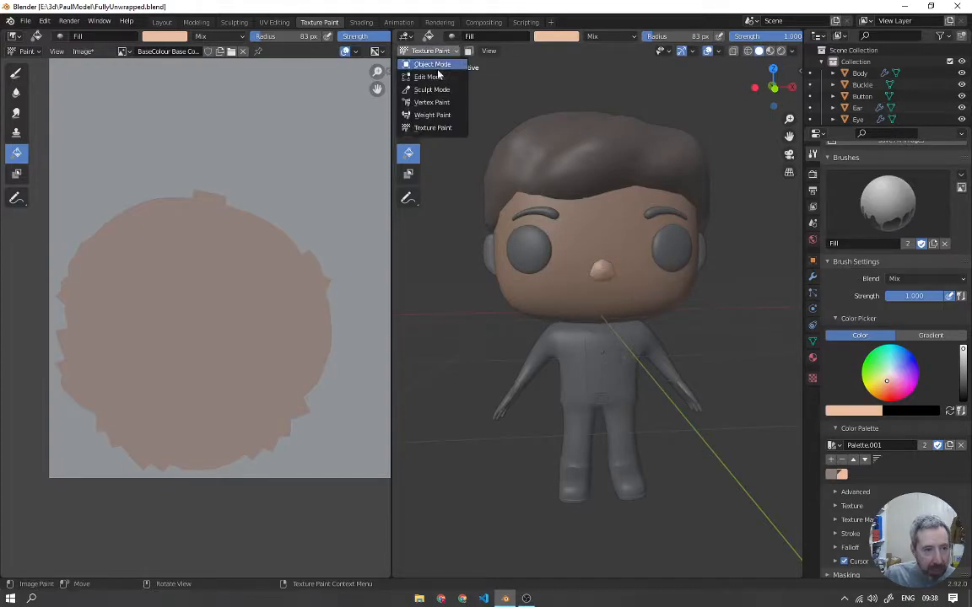
pyautogui.click(426, 74)
pyautogui.click(701, 255)
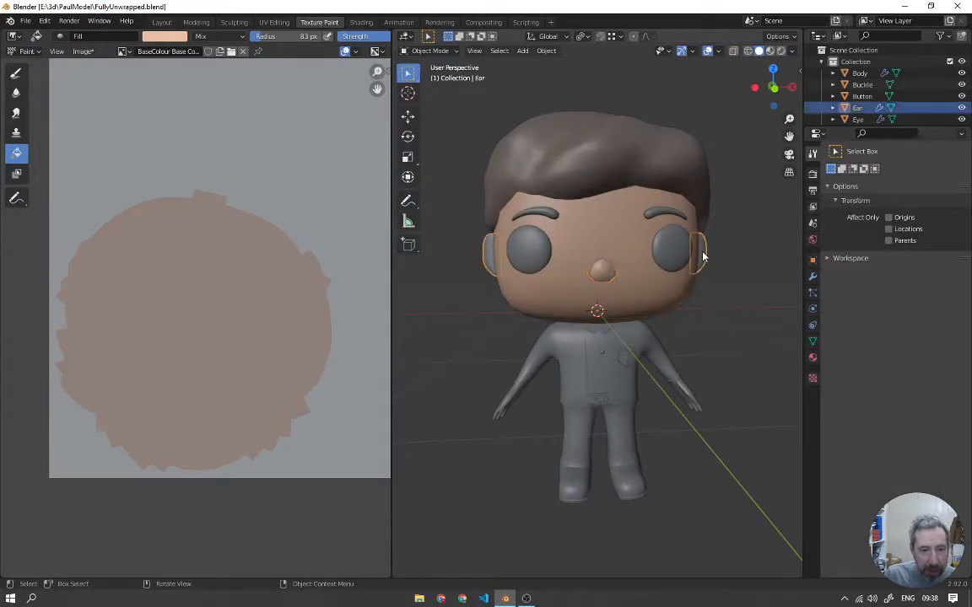
pyautogui.click(430, 52)
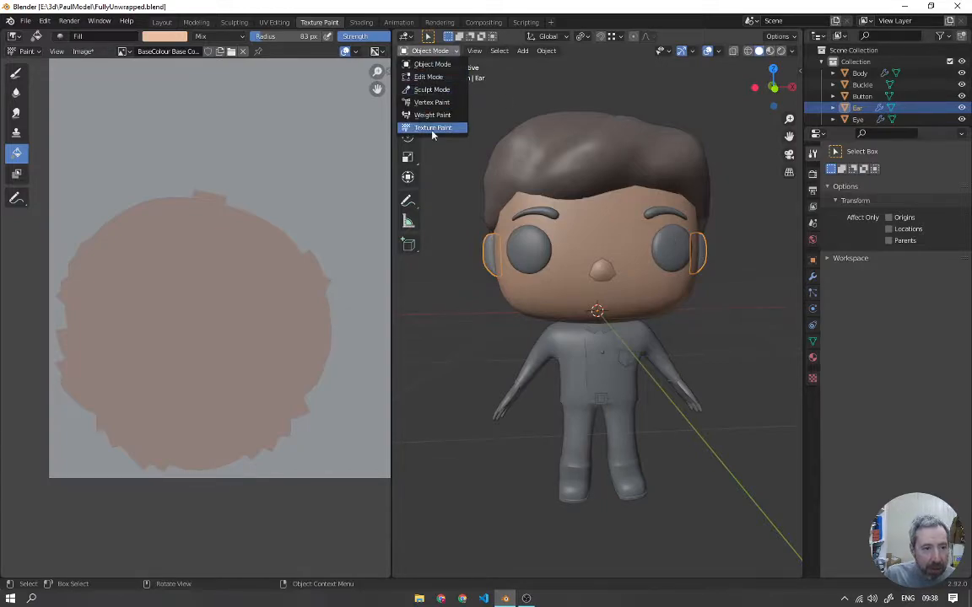
pyautogui.click(433, 128)
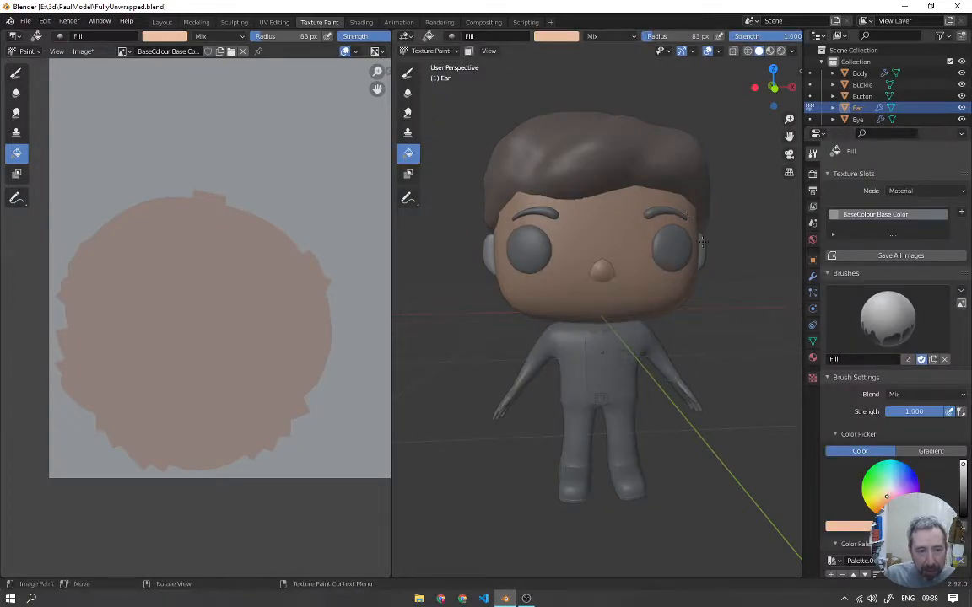
pyautogui.moveTo(702, 242); pyautogui.dragTo(731, 499, button='middle')
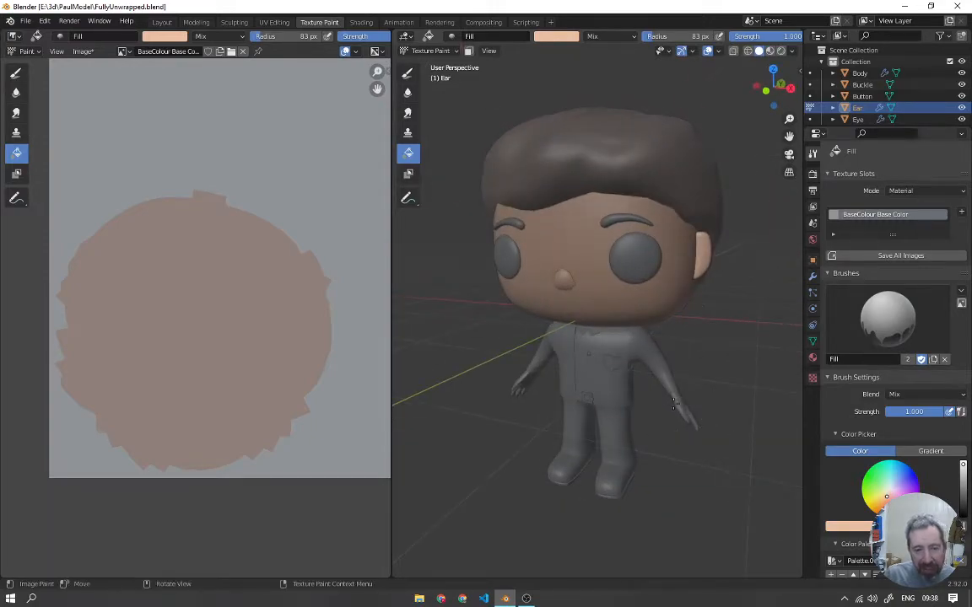
pyautogui.scroll(2, 654, 313)
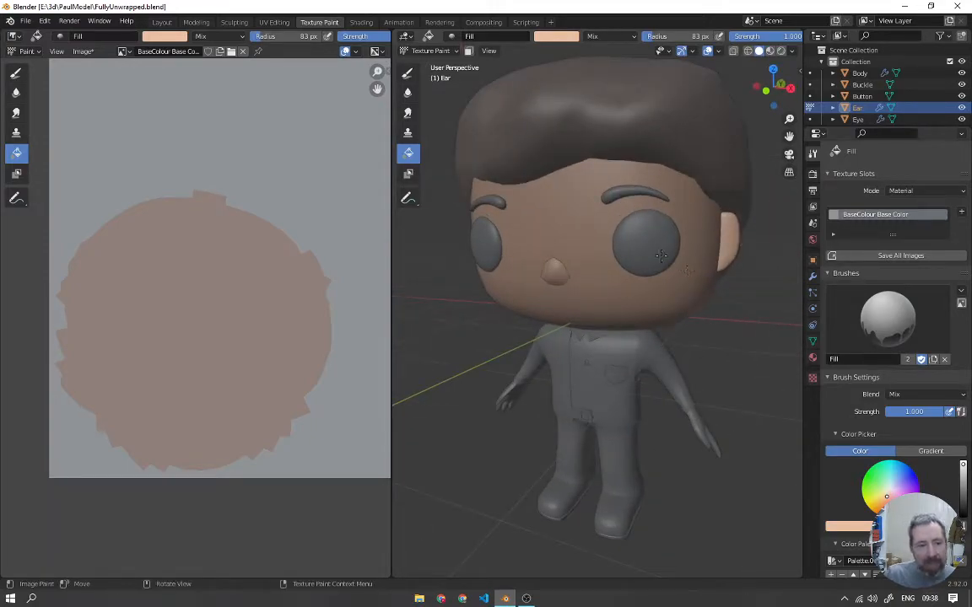
# Return to Object Mode, select the eyes and enter Texture Paint mode on them.
pyautogui.click(430, 51)
pyautogui.click(435, 65)
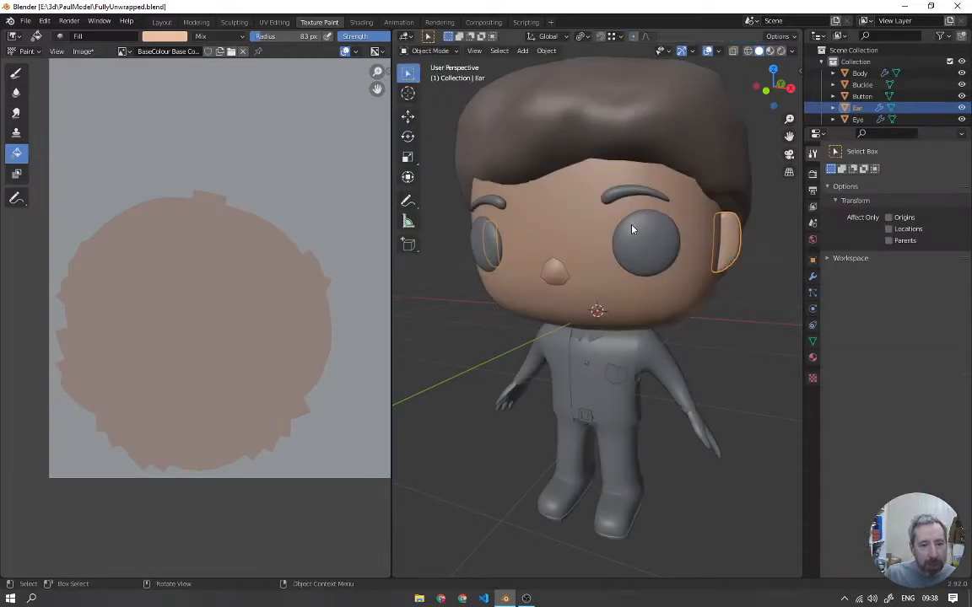
pyautogui.click(632, 226)
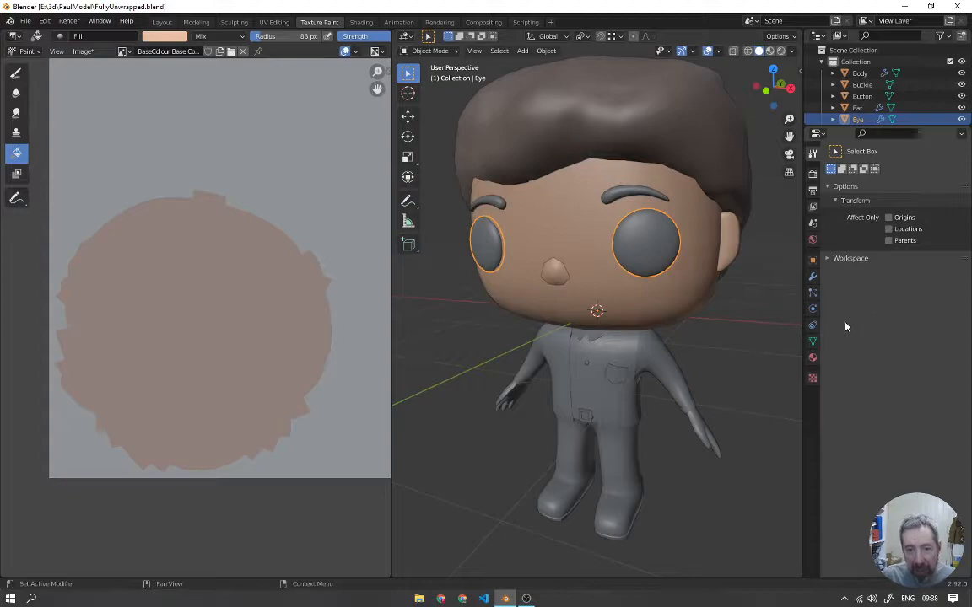
pyautogui.click(433, 45)
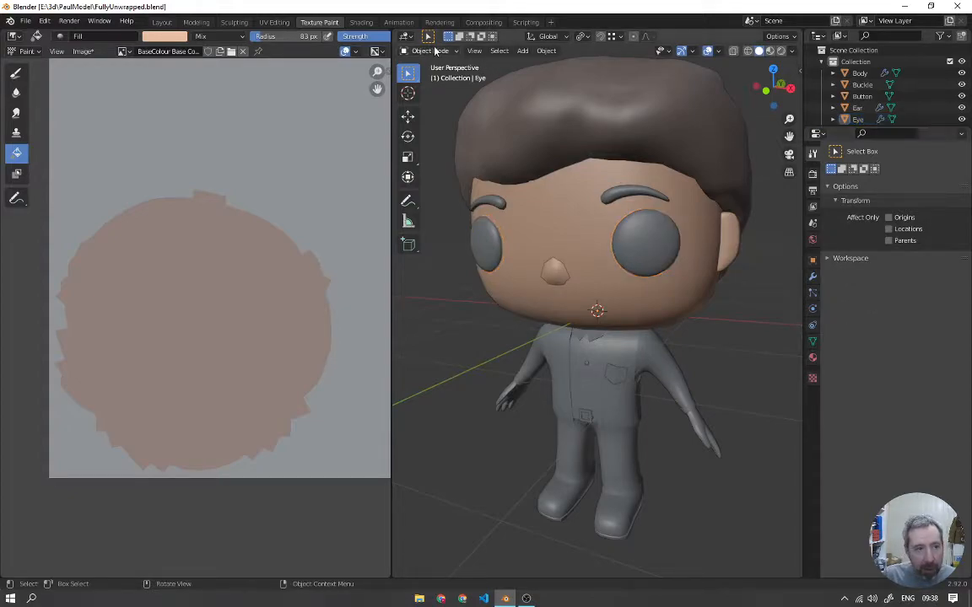
pyautogui.click(433, 48)
pyautogui.click(655, 235)
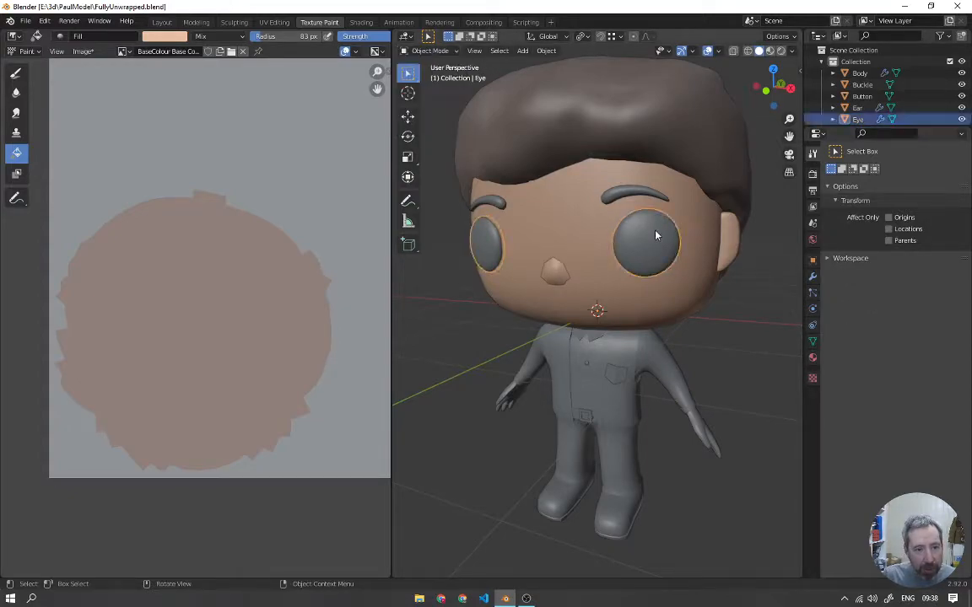
pyautogui.click(430, 51)
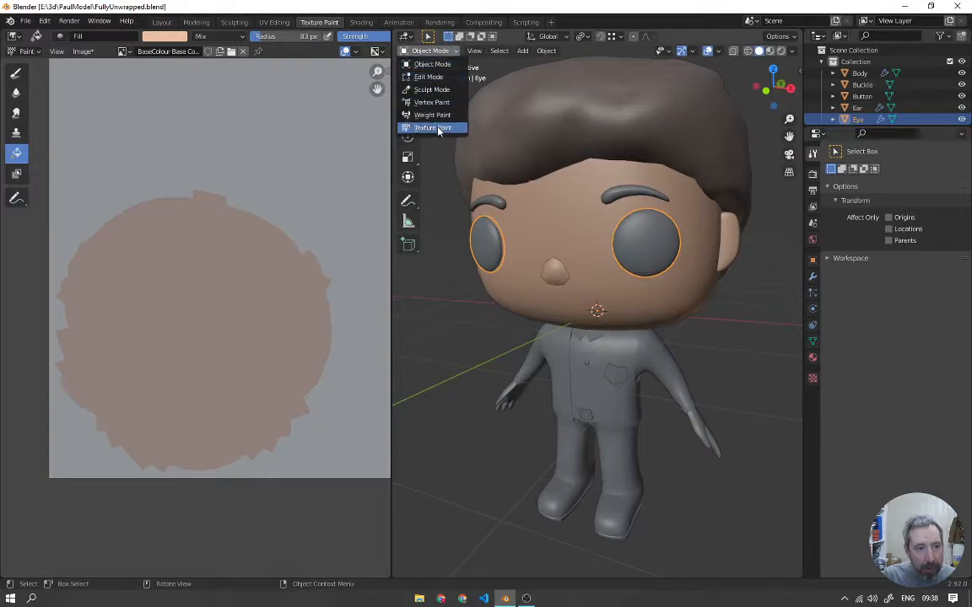
pyautogui.click(432, 125)
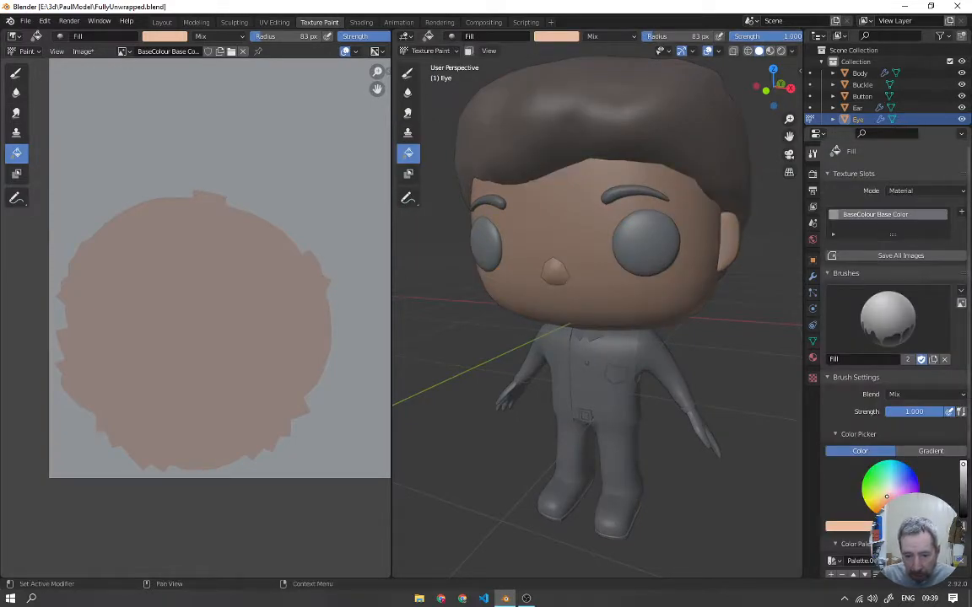
# Swap the Fill color to black and fill the eyes with it.
pyautogui.click(911, 526)
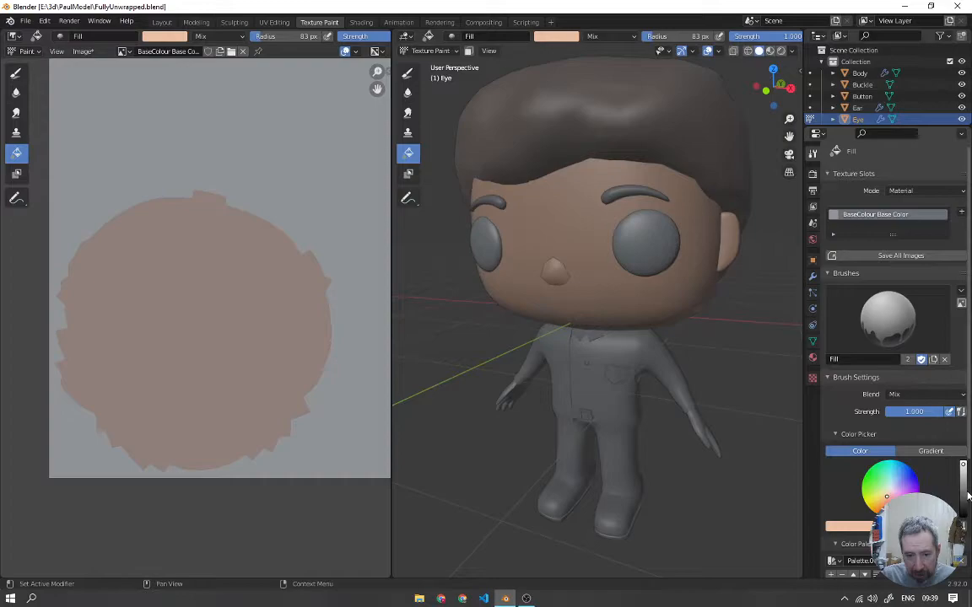
pyautogui.press('x')
pyautogui.click(670, 238)
pyautogui.moveTo(670, 238); pyautogui.dragTo(663, 254, button='middle')
pyautogui.scroll(-3, 877, 338)
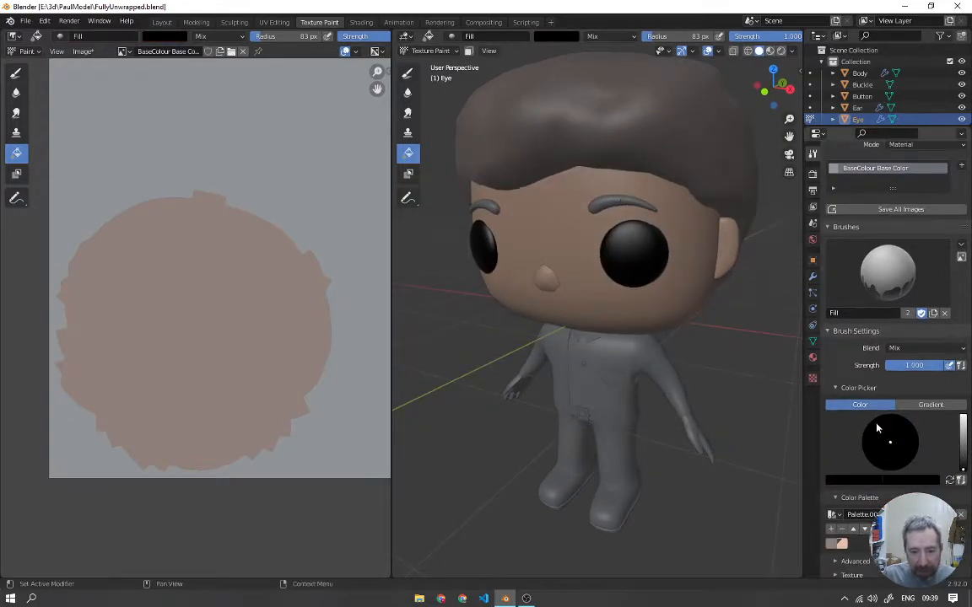
# Switch texture painting from the eyes to the eyebrows.
pyautogui.click(430, 51)
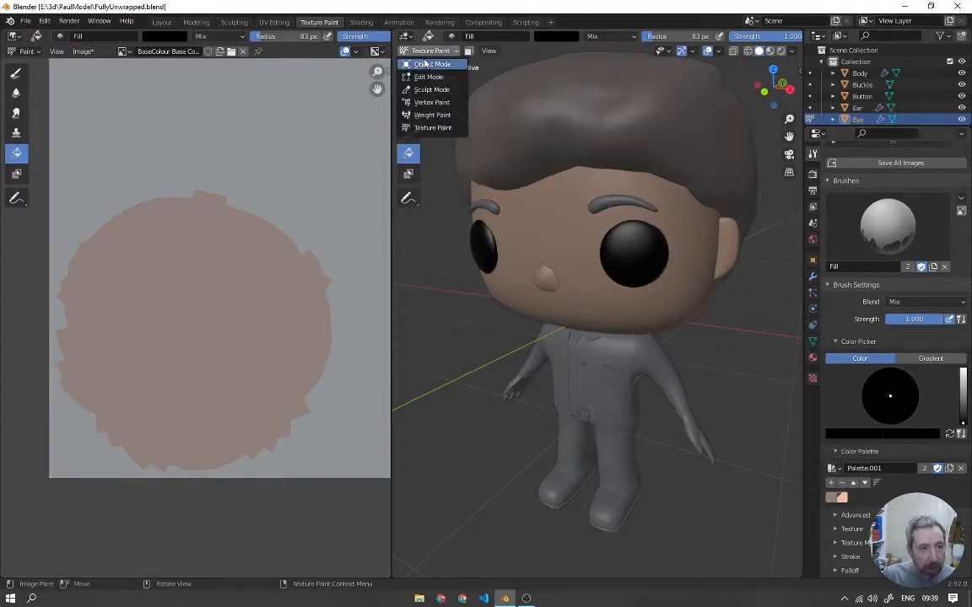
pyautogui.click(432, 64)
pyautogui.click(429, 51)
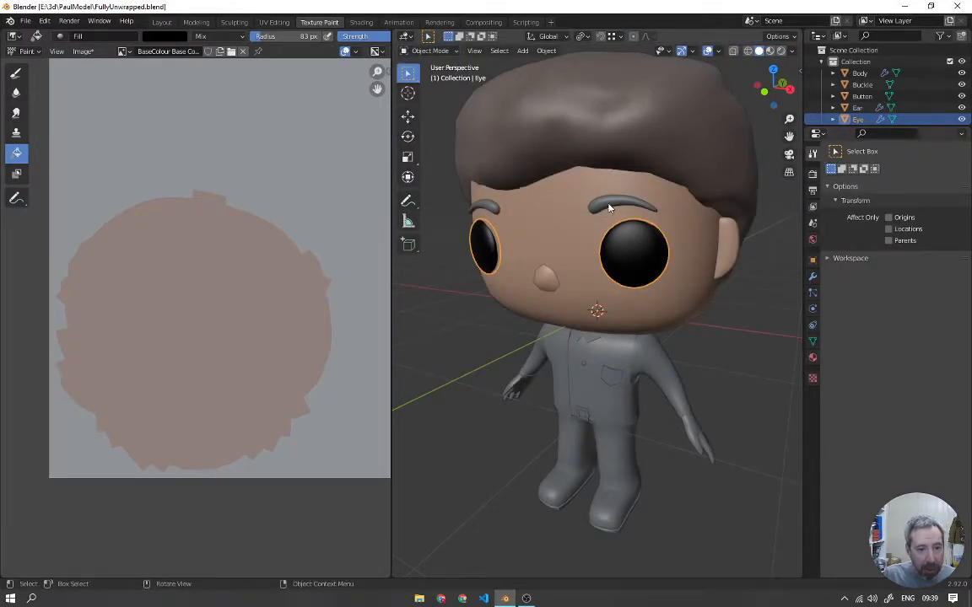
pyautogui.click(612, 210)
pyautogui.click(431, 50)
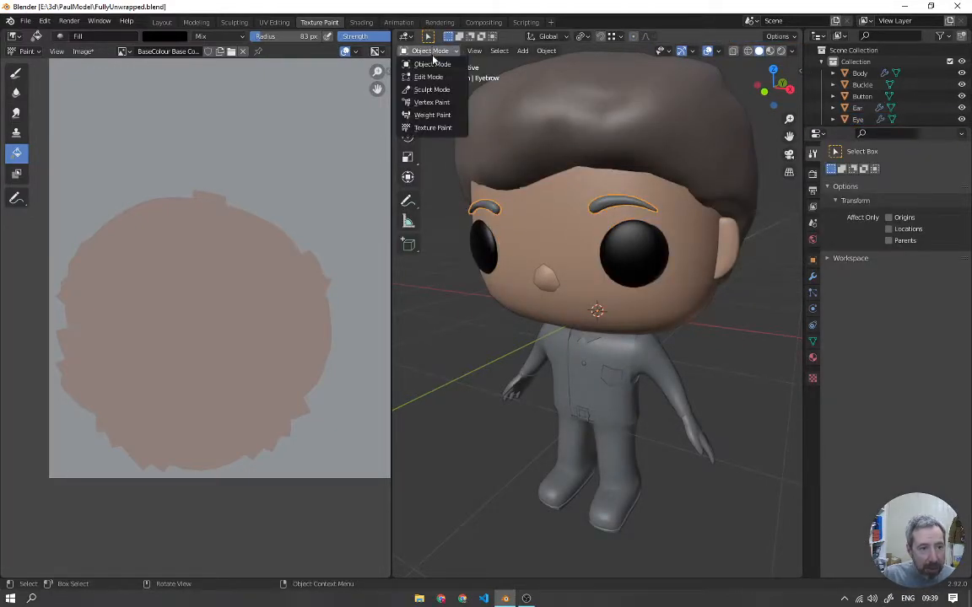
pyautogui.click(432, 127)
# Fill the eyebrows with the grey-brown hair color from the palette.
pyautogui.scroll(-2, 890, 479)
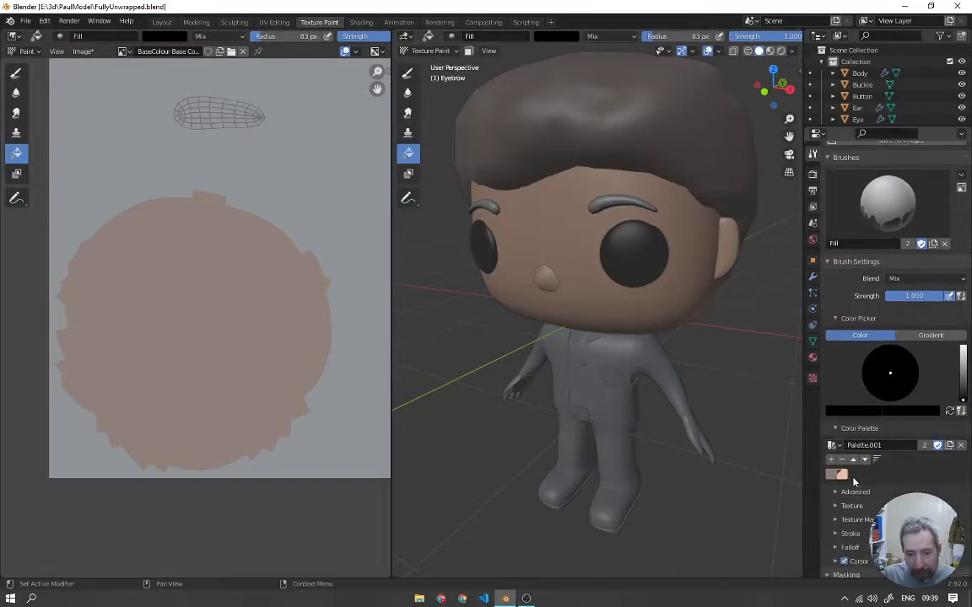
pyautogui.click(834, 475)
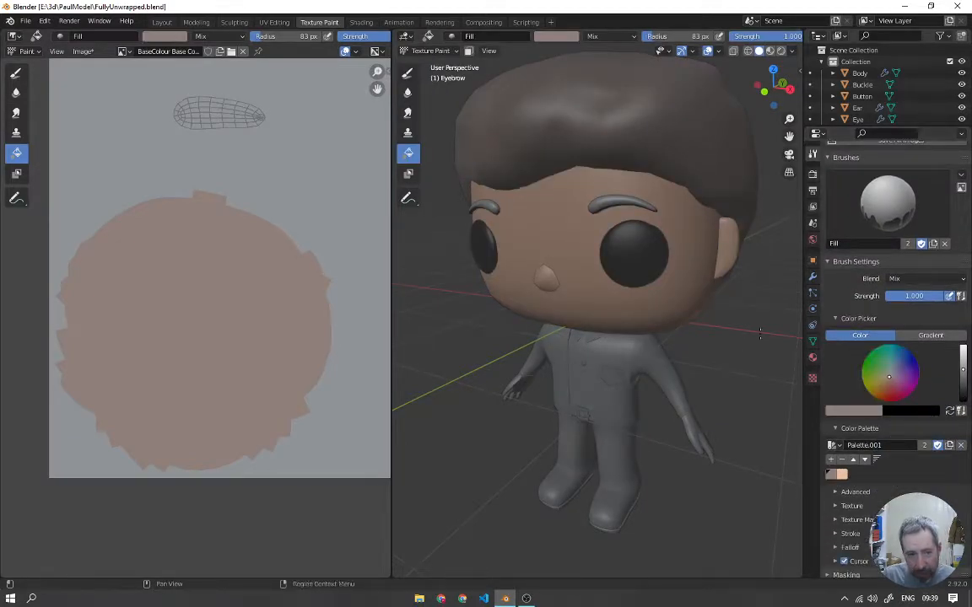
pyautogui.click(599, 204)
pyautogui.moveTo(599, 204); pyautogui.dragTo(549, 147, button='middle')
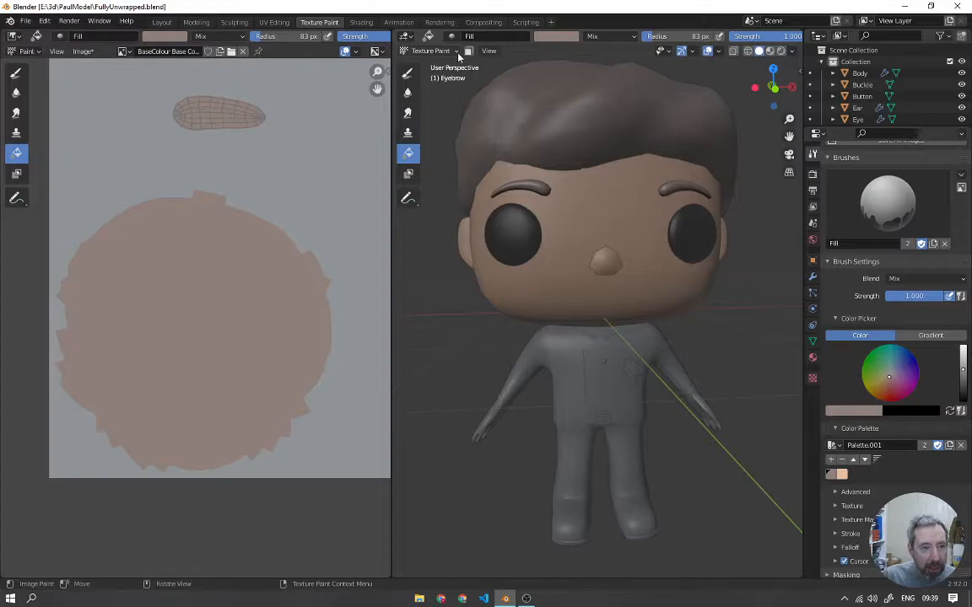
# Return to Object Mode and select the body, bringing the painted islands of the base color texture into view.
pyautogui.click(431, 51)
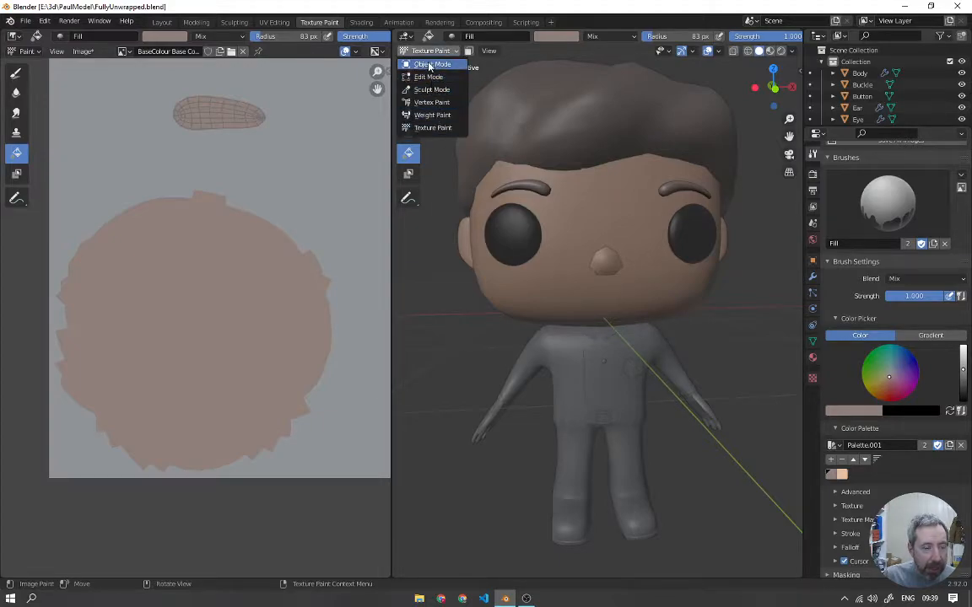
pyautogui.click(431, 64)
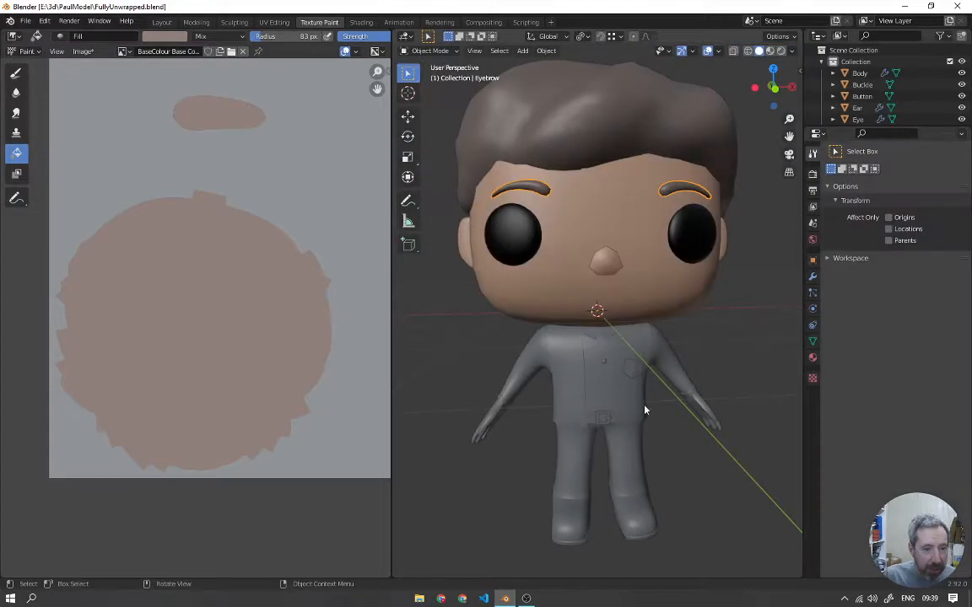
pyautogui.scroll(-2, 663, 396)
pyautogui.moveTo(663, 411); pyautogui.dragTo(602, 360, button='middle')
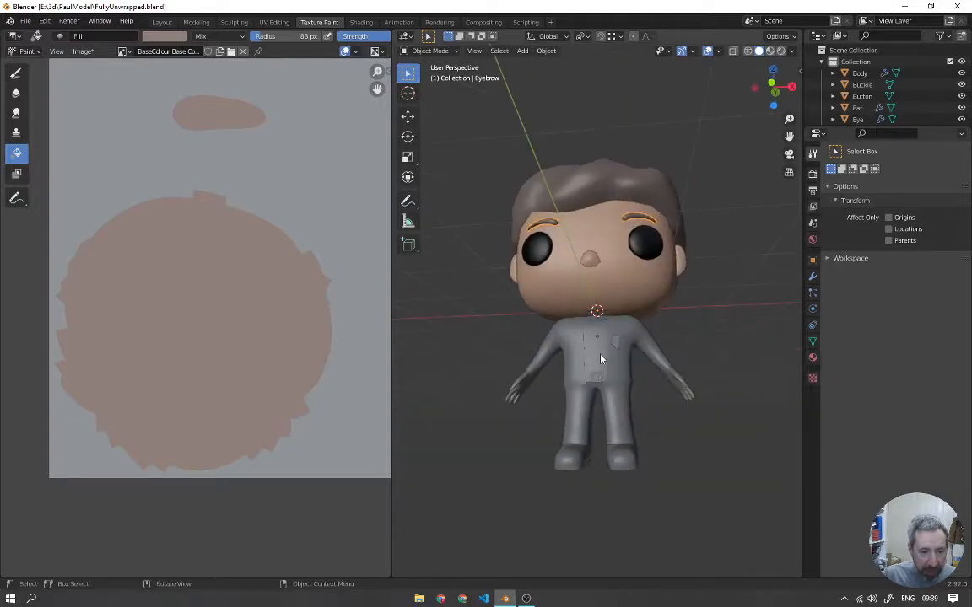
pyautogui.click(601, 359)
pyautogui.scroll(-3, 299, 277)
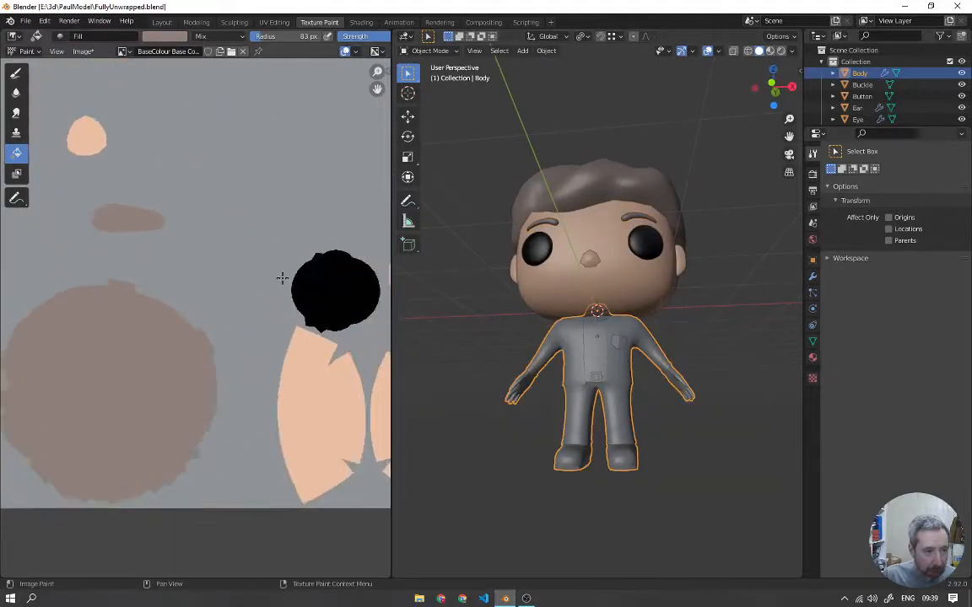
pyautogui.moveTo(301, 277); pyautogui.dragTo(277, 291, button='middle')
pyautogui.scroll(1, 267, 289)
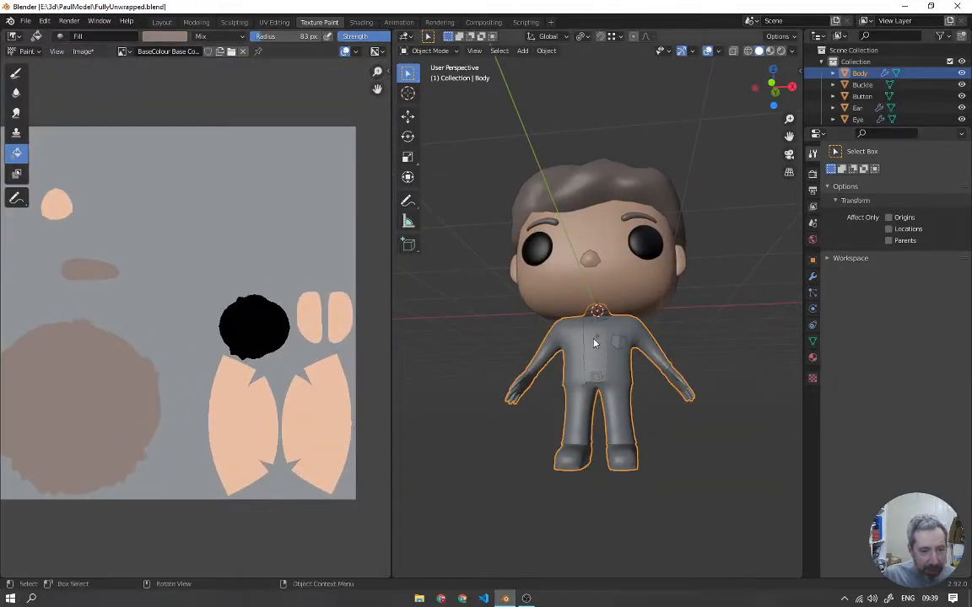
# Enter Edit Mode on the body with one hand in close view.
pyautogui.scroll(3, 650, 388)
pyautogui.moveTo(705, 451); pyautogui.dragTo(758, 460, button='middle')
pyautogui.scroll(3, 731, 452)
pyautogui.moveTo(743, 425); pyautogui.dragTo(686, 315, button='middle')
pyautogui.press('Tab')
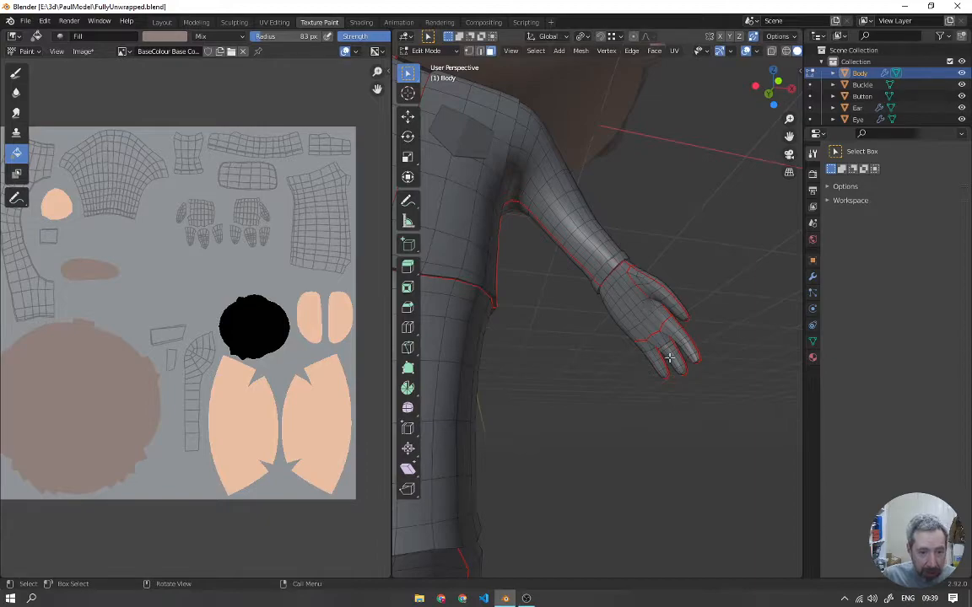
# Box select the front-facing faces of the hand and fingers up to the wrist.
pyautogui.scroll(3, 253, 245)
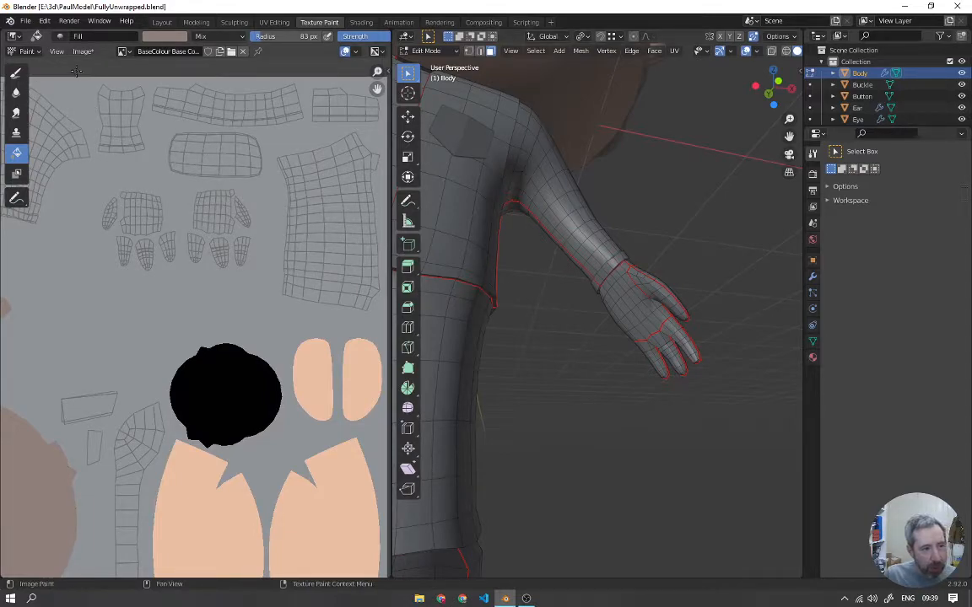
pyautogui.moveTo(702, 432); pyautogui.dragTo(756, 421, button='middle')
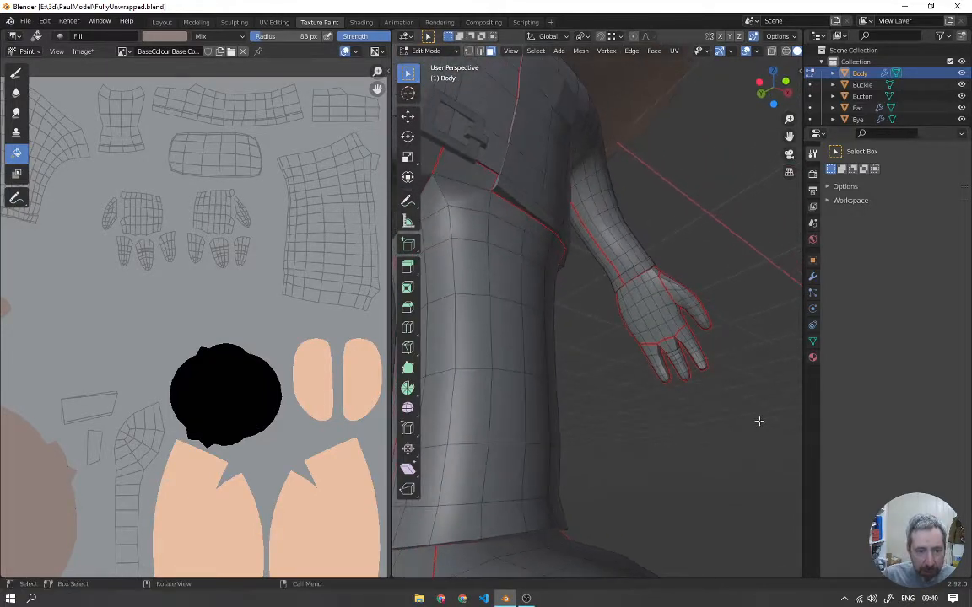
pyautogui.moveTo(759, 420); pyautogui.dragTo(618, 274)
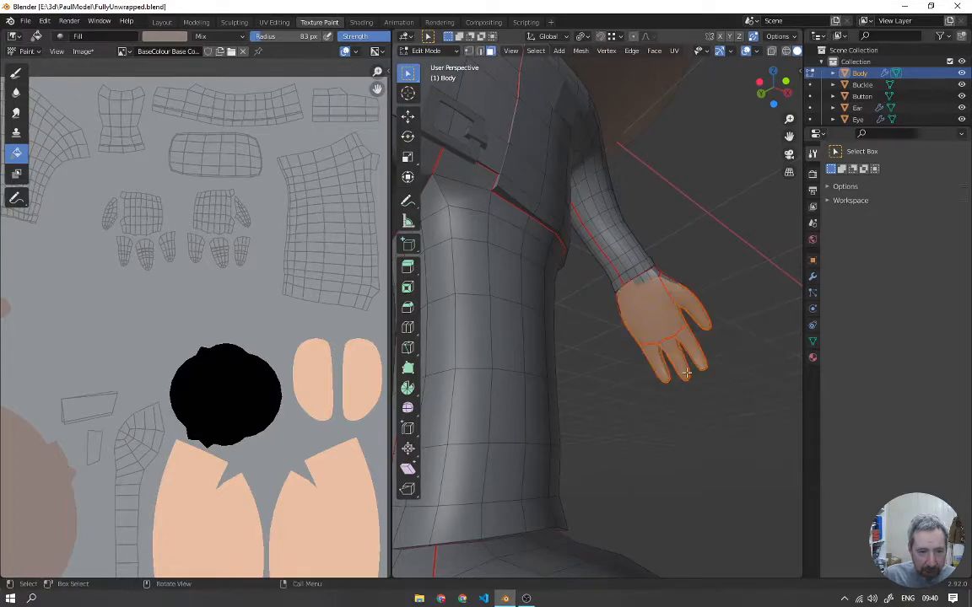
# Add the faces on the back of the hand and fingers to the selection with Circle Select.
pyautogui.moveTo(783, 383); pyautogui.dragTo(502, 444, button='middle')
pyautogui.press('b')
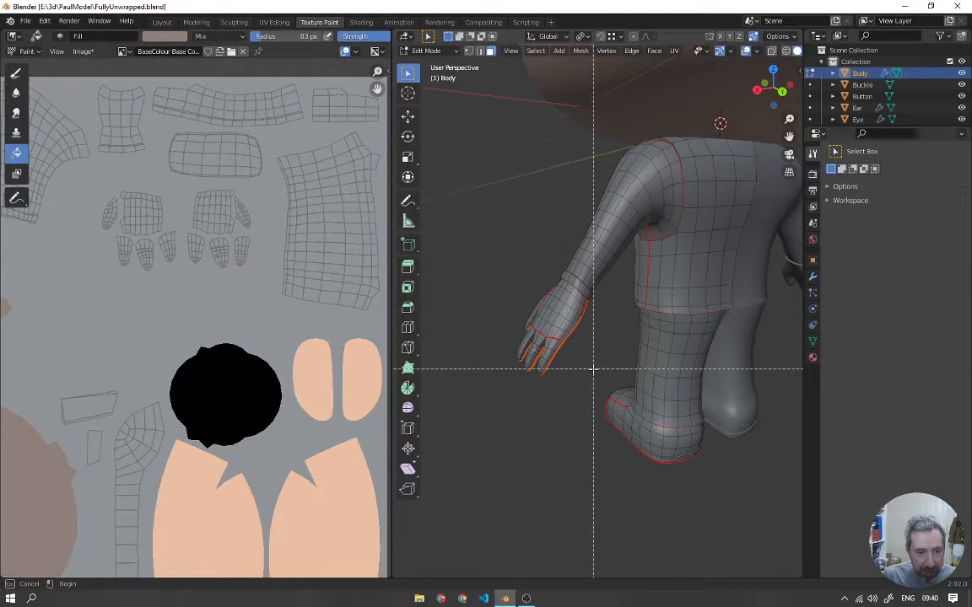
pyautogui.press('Escape')
pyautogui.press('c')
pyautogui.moveTo(577, 351)
pyautogui.mouseDown()
pyautogui.moveTo(554, 325)
pyautogui.moveTo(549, 306)
pyautogui.moveTo(558, 297)
pyautogui.moveTo(532, 324)
pyautogui.moveTo(550, 350)
pyautogui.mouseUp()
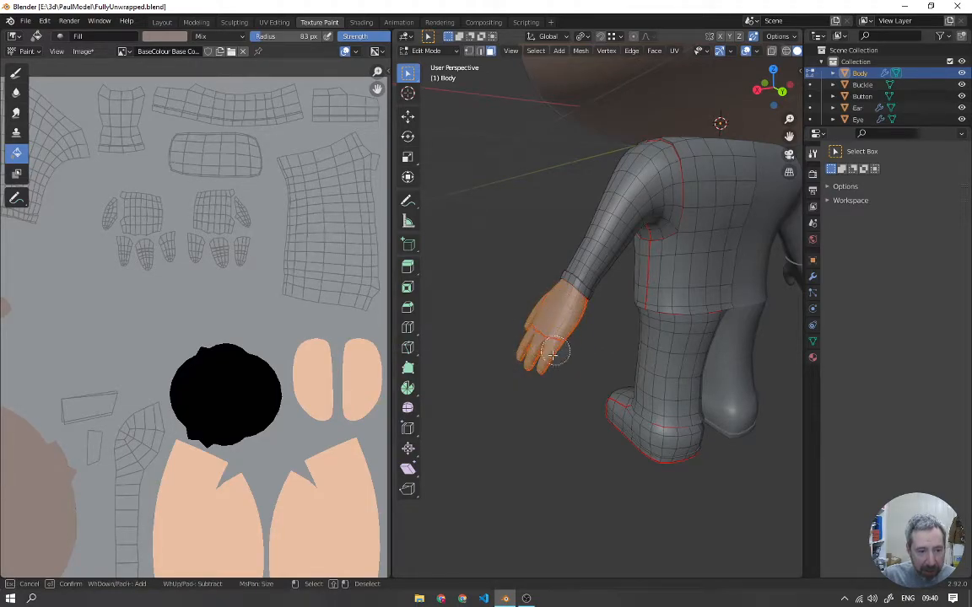
pyautogui.press('Escape')
# Add the remaining unselected faces along the side of the hand and wrist with a resized Circle Select.
pyautogui.moveTo(568, 399)
pyautogui.mouseDown(button='middle')
pyautogui.moveTo(604, 338)
pyautogui.moveTo(756, 308)
pyautogui.moveTo(731, 341)
pyautogui.moveTo(741, 377)
pyautogui.moveTo(744, 330)
pyautogui.moveTo(732, 366)
pyautogui.mouseUp(button='middle')
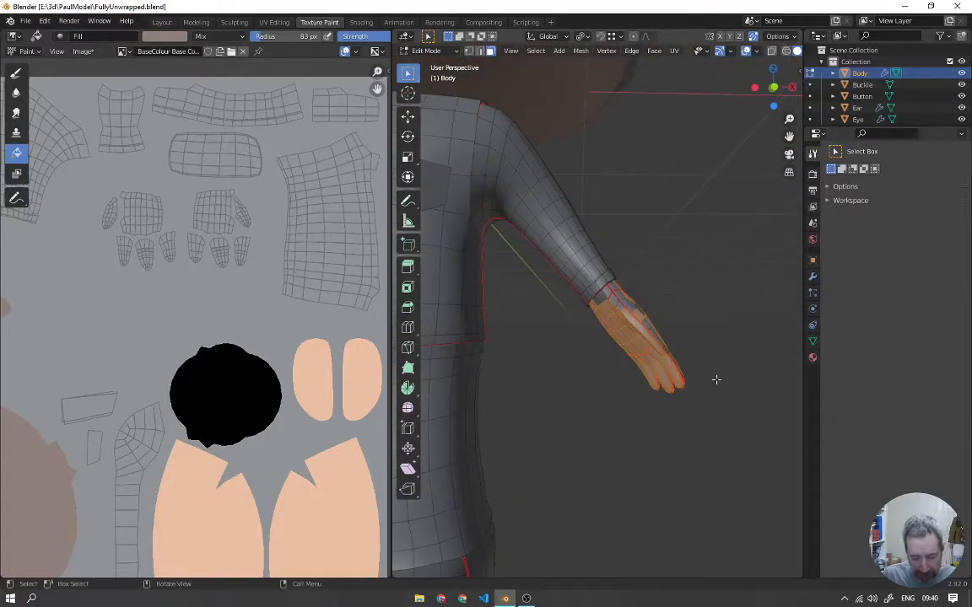
pyautogui.press('c')
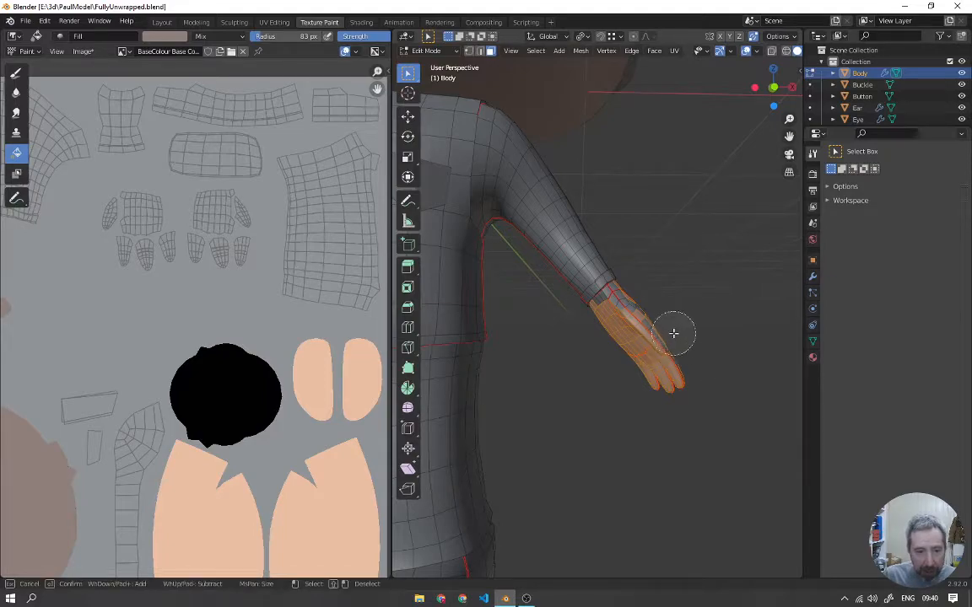
pyautogui.scroll(-5, 677, 333)
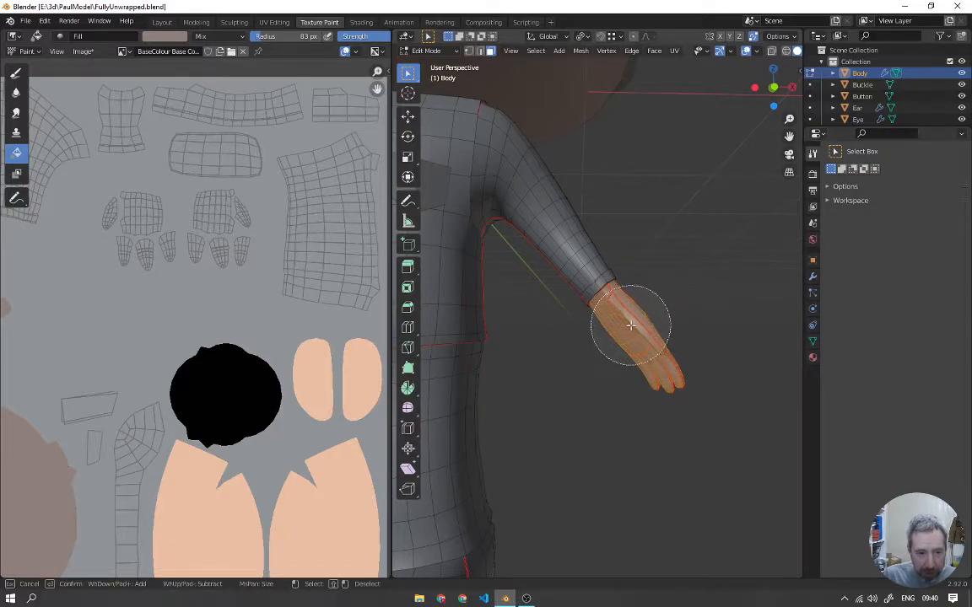
pyautogui.scroll(-3, 686, 401)
pyautogui.scroll(6, 688, 407)
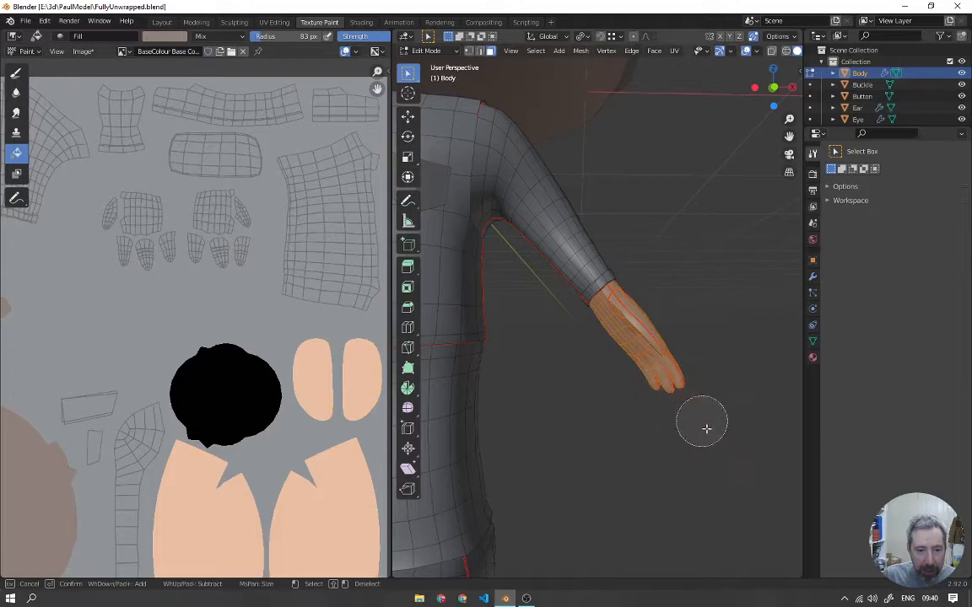
# Finish the Circle Select on the hand and switch the texture image area to the UV Editor.
pyautogui.press('Escape')
pyautogui.moveTo(668, 434)
pyautogui.mouseDown(button='middle')
pyautogui.moveTo(502, 352)
pyautogui.moveTo(586, 346)
pyautogui.moveTo(604, 329)
pyautogui.moveTo(654, 363)
pyautogui.moveTo(680, 331)
pyautogui.mouseUp(button='middle')
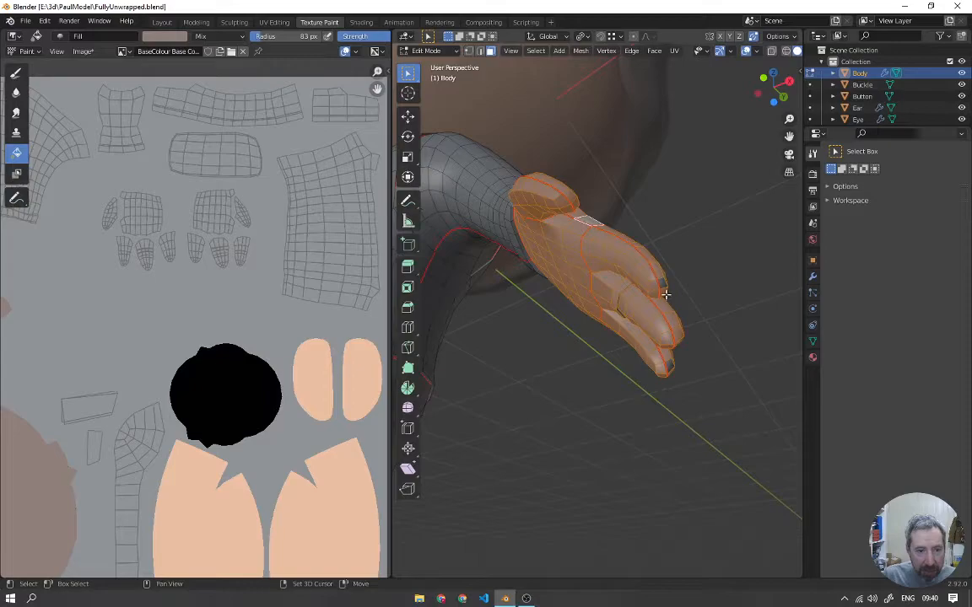
pyautogui.moveTo(698, 408); pyautogui.dragTo(743, 421, button='middle')
pyautogui.scroll(-2, 302, 304)
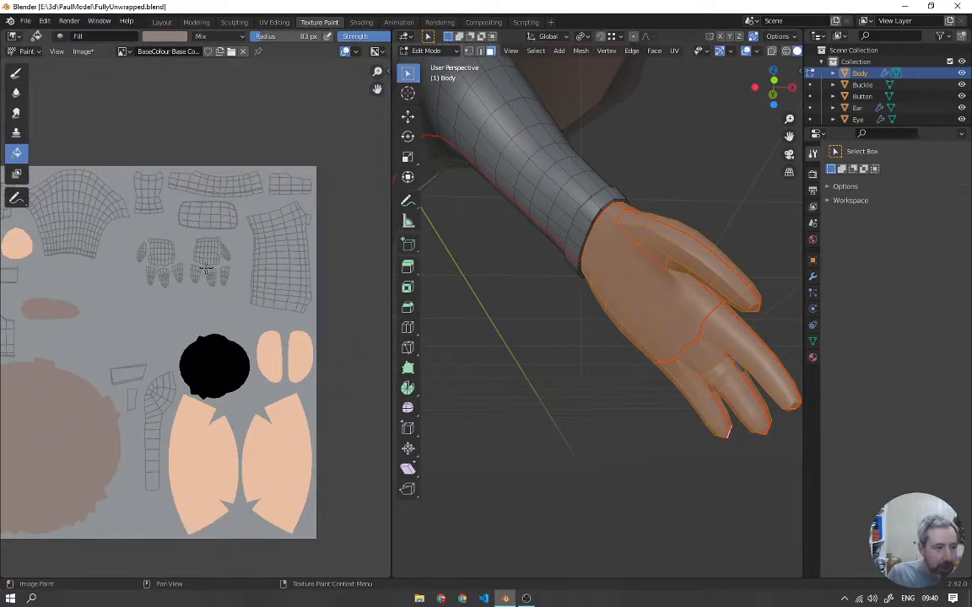
pyautogui.click(28, 53)
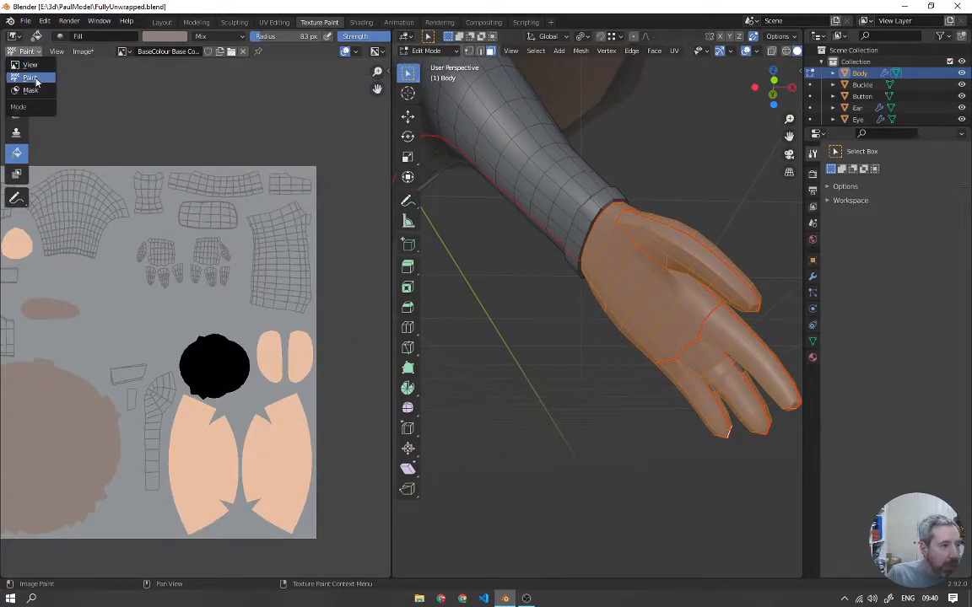
pyautogui.click(15, 36)
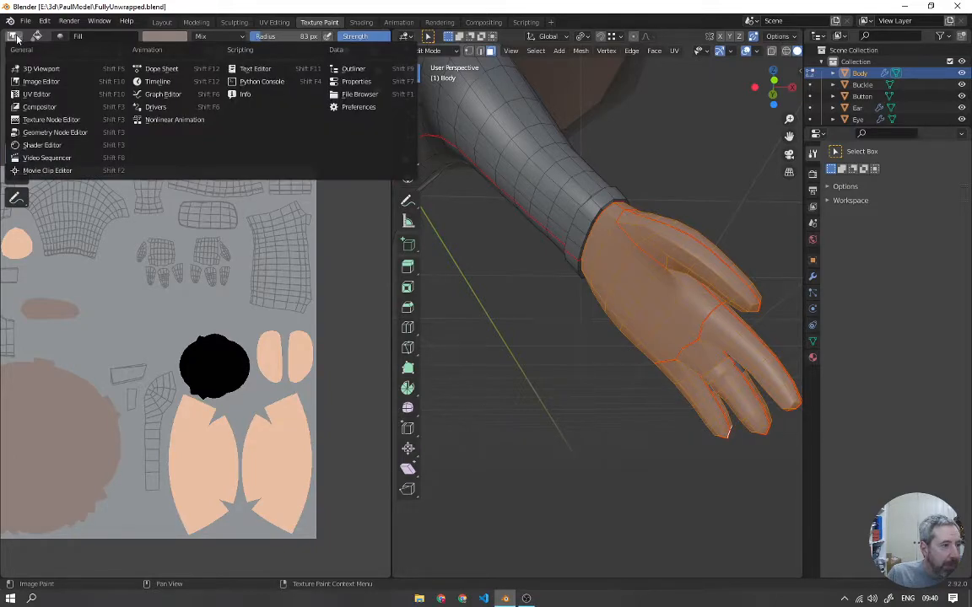
pyautogui.click(40, 98)
pyautogui.scroll(4, 185, 207)
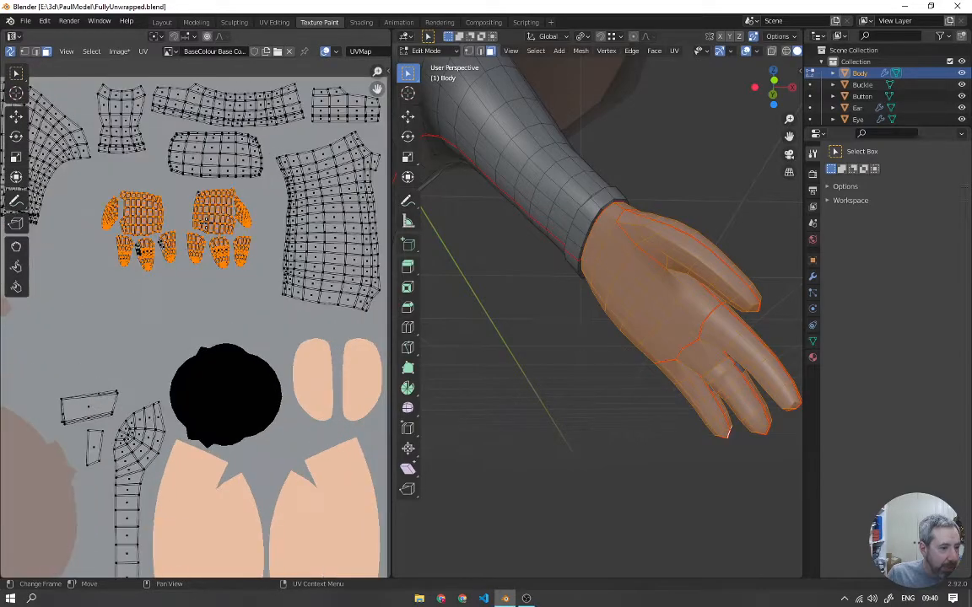
# Box select all the hand, thumb and finger islands in the UV layout.
pyautogui.moveTo(217, 243); pyautogui.dragTo(270, 350, button='middle')
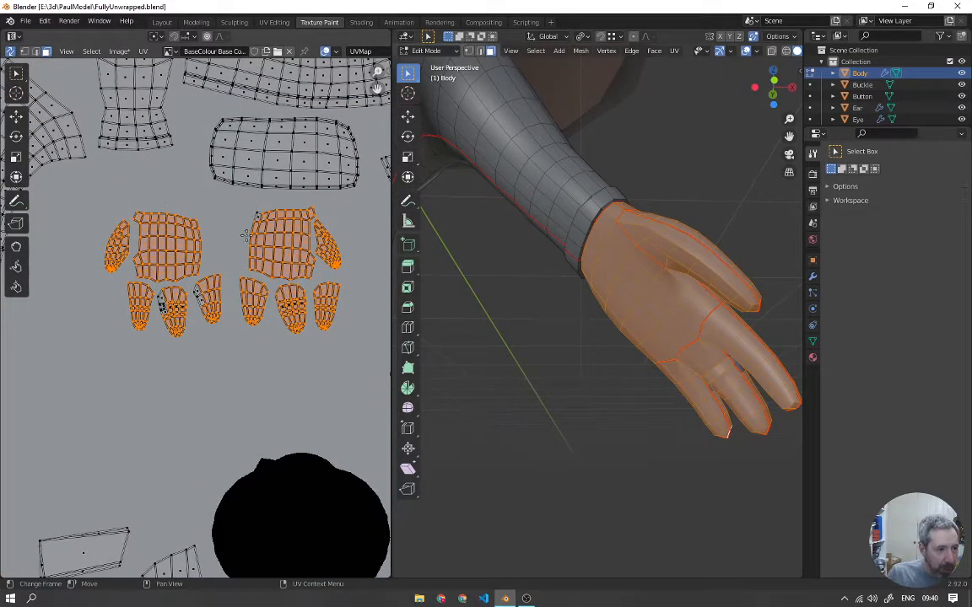
pyautogui.moveTo(650, 352); pyautogui.dragTo(673, 416, button='middle')
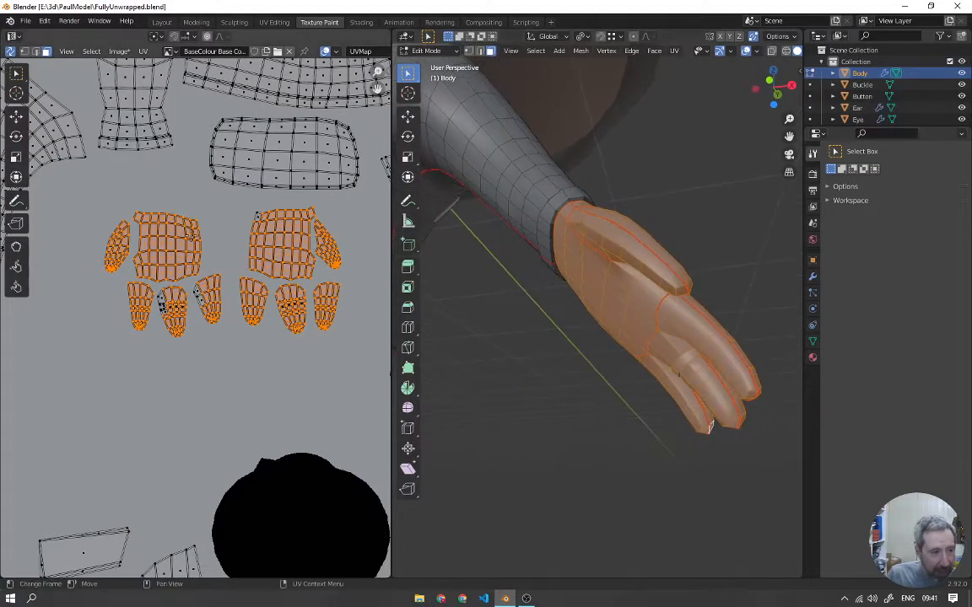
pyautogui.scroll(5, 738, 341)
pyautogui.scroll(-3, 737, 341)
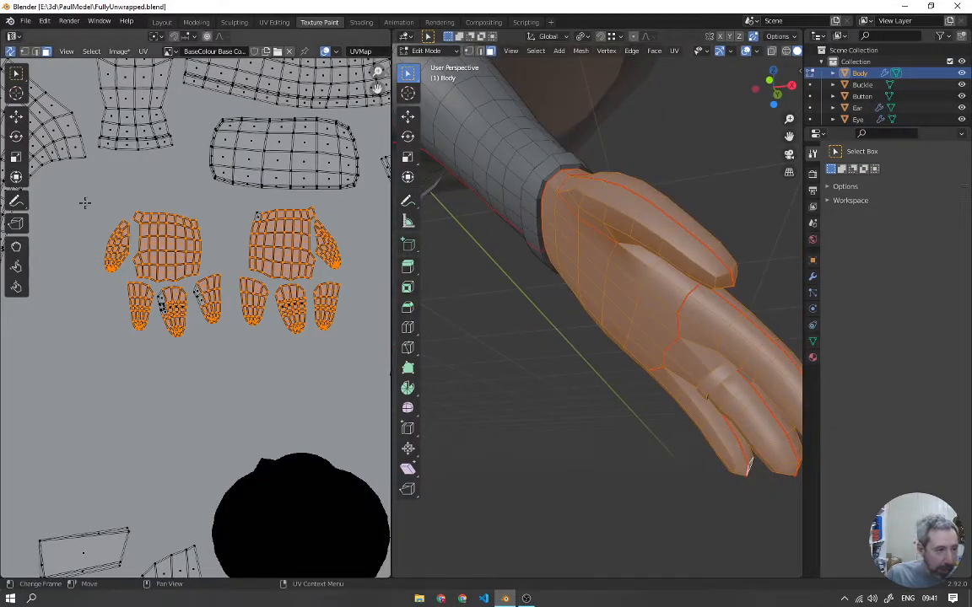
pyautogui.moveTo(80, 191); pyautogui.dragTo(351, 363)
pyautogui.moveTo(666, 319); pyautogui.dragTo(700, 371, button='middle')
pyautogui.scroll(-2, 216, 290)
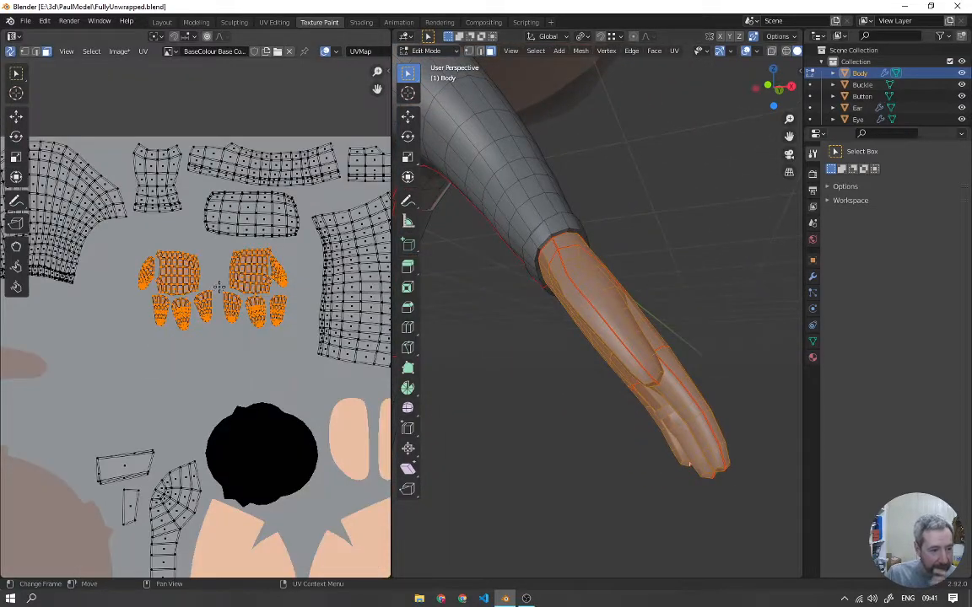
# Put the body into Texture Paint mode and choose the peach skin color from Palette.001 for the Fill brush.
pyautogui.scroll(1, 297, 277)
pyautogui.moveTo(239, 271); pyautogui.dragTo(207, 295, button='middle')
pyautogui.scroll(2, 205, 297)
pyautogui.scroll(-1, 199, 310)
pyautogui.scroll(-2, 574, 304)
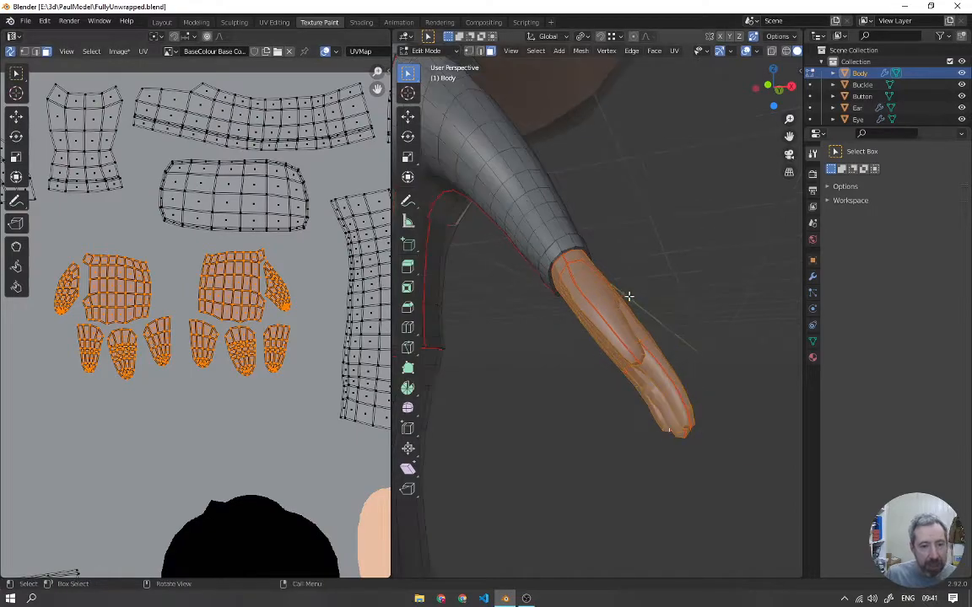
pyautogui.moveTo(656, 308); pyautogui.dragTo(482, 347, button='middle')
pyautogui.scroll(-6, 482, 347)
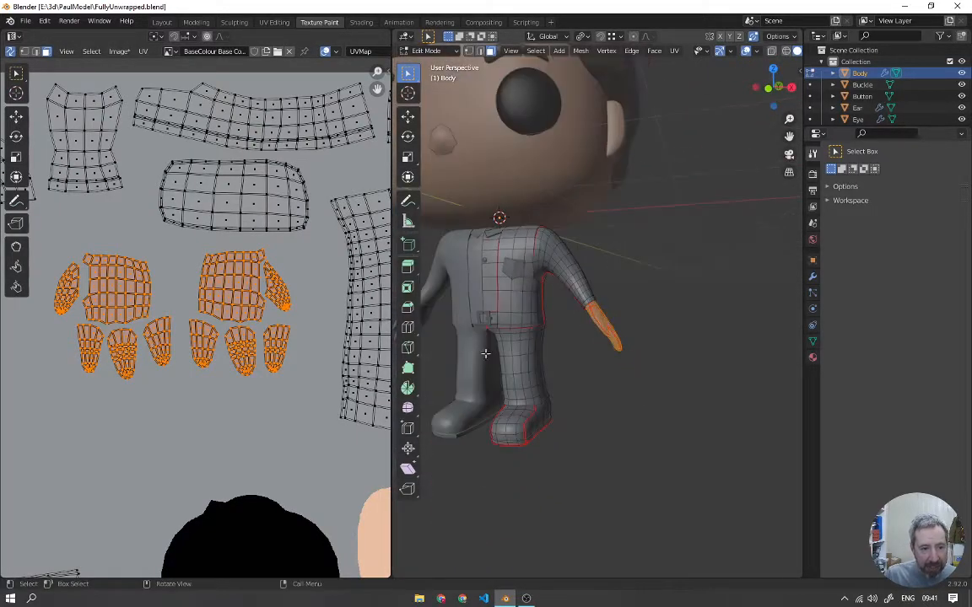
pyautogui.scroll(4, 625, 312)
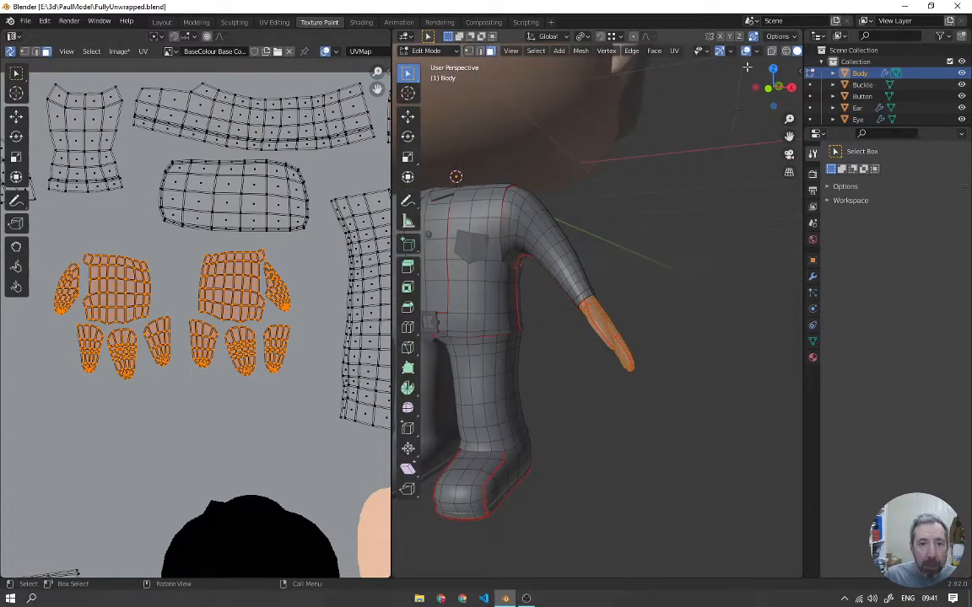
pyautogui.click(428, 51)
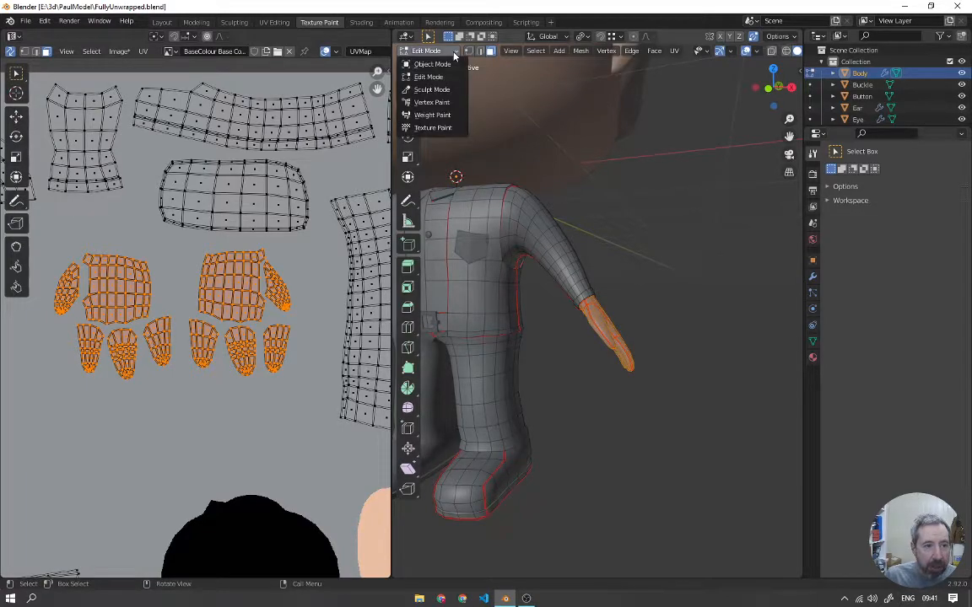
pyautogui.click(434, 119)
pyautogui.scroll(1, 607, 255)
pyautogui.scroll(-3, 851, 506)
pyautogui.click(842, 498)
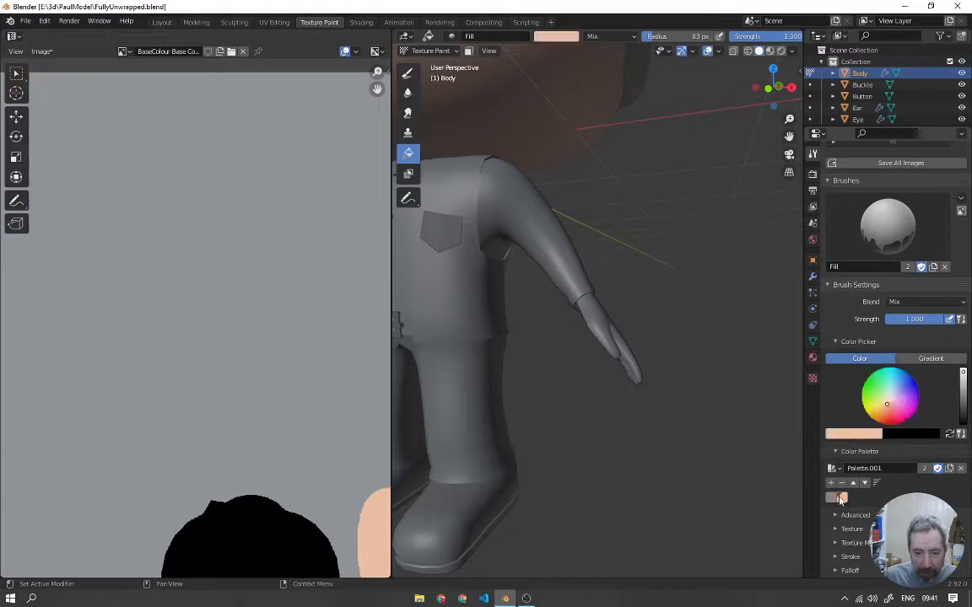
# Try to fill the hand with the peach skin color without a paint mask, and undo the fill.
pyautogui.click(595, 315)
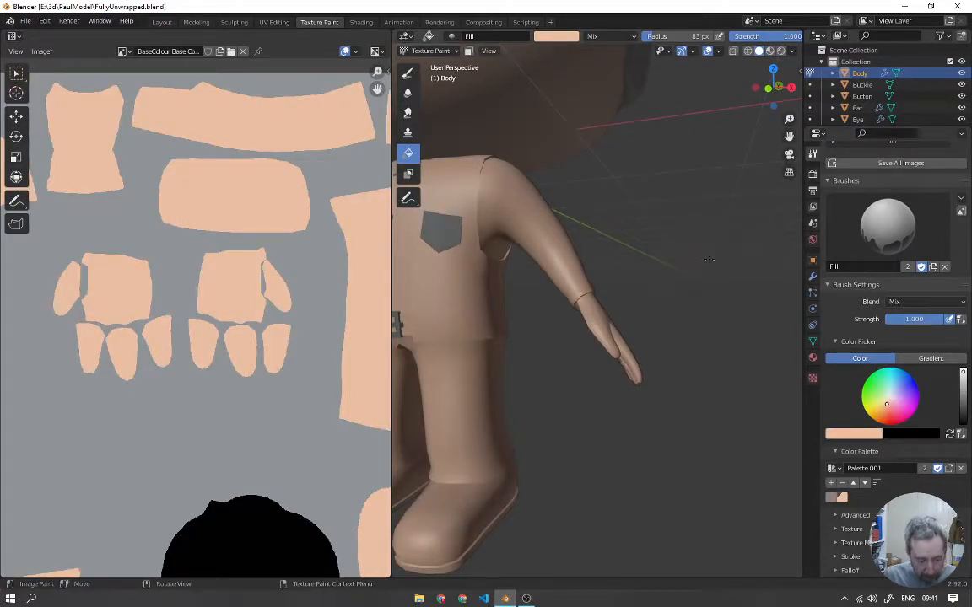
pyautogui.hotkey('ctrl', 'z')
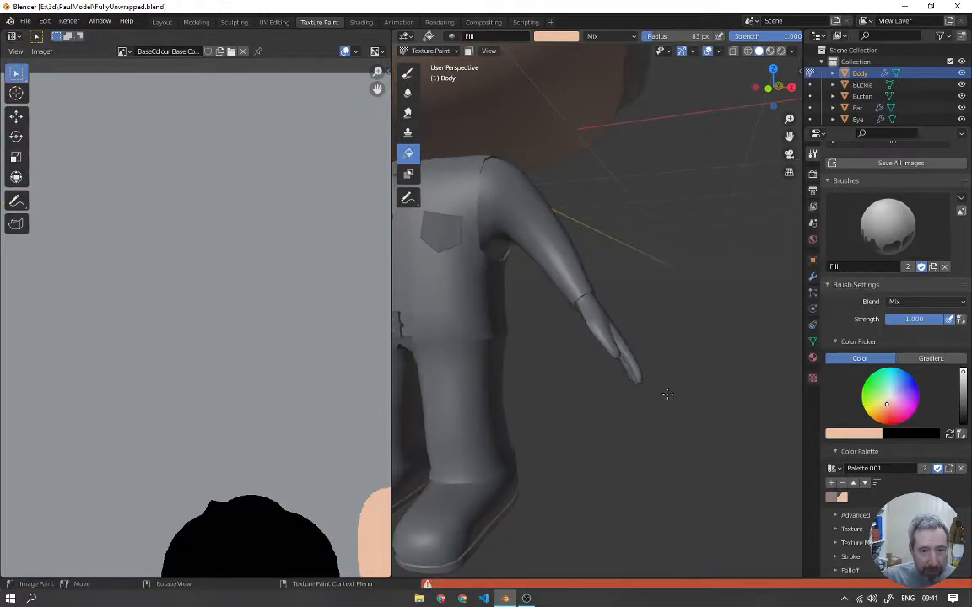
pyautogui.scroll(-3, 662, 401)
pyautogui.scroll(-3, 306, 351)
pyautogui.scroll(2, 523, 350)
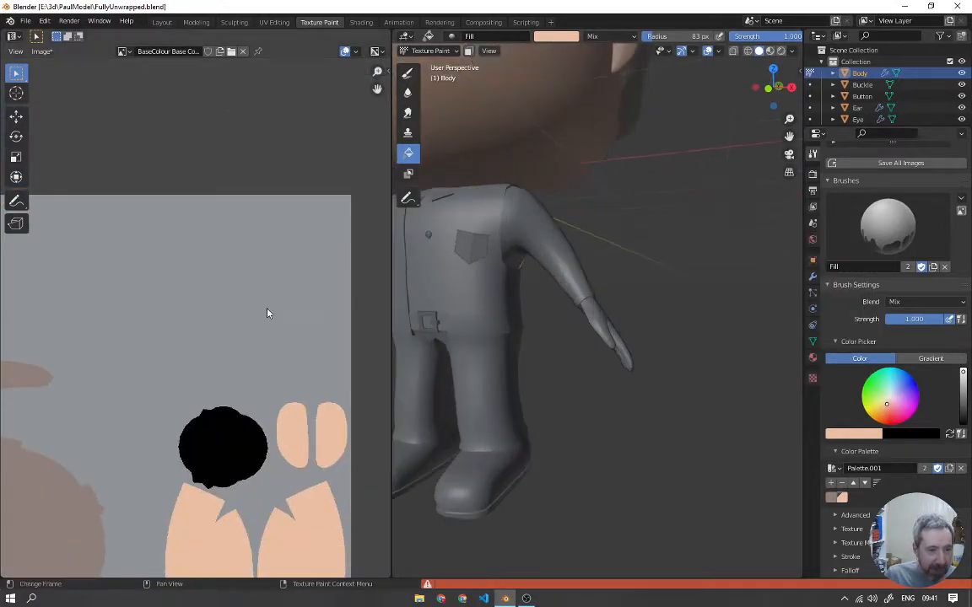
pyautogui.scroll(2, 267, 313)
pyautogui.moveTo(272, 401); pyautogui.dragTo(173, 156, button='middle')
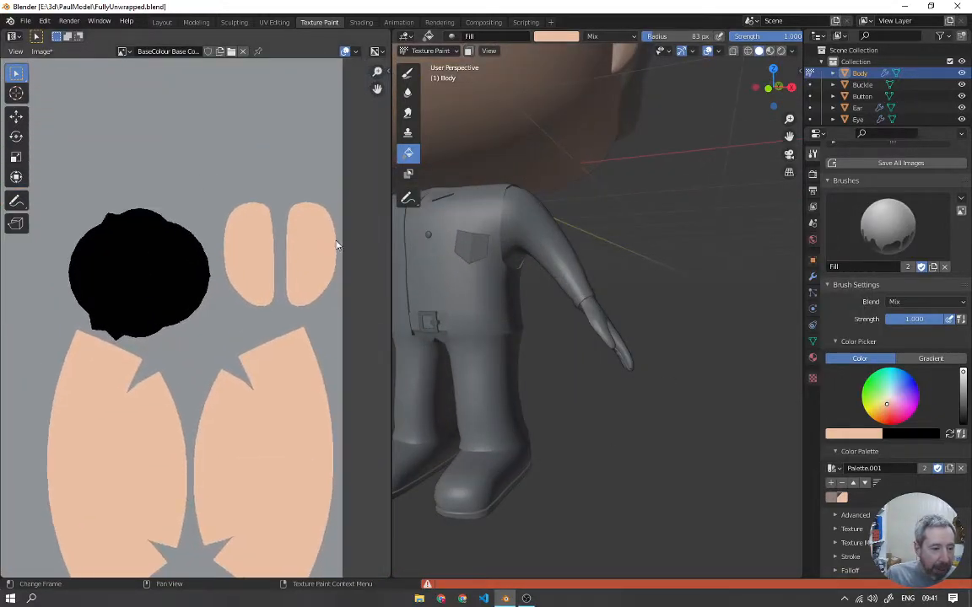
# Enable the face selection paint mask on the body to limit painting to the selected hand faces.
pyautogui.click(469, 51)
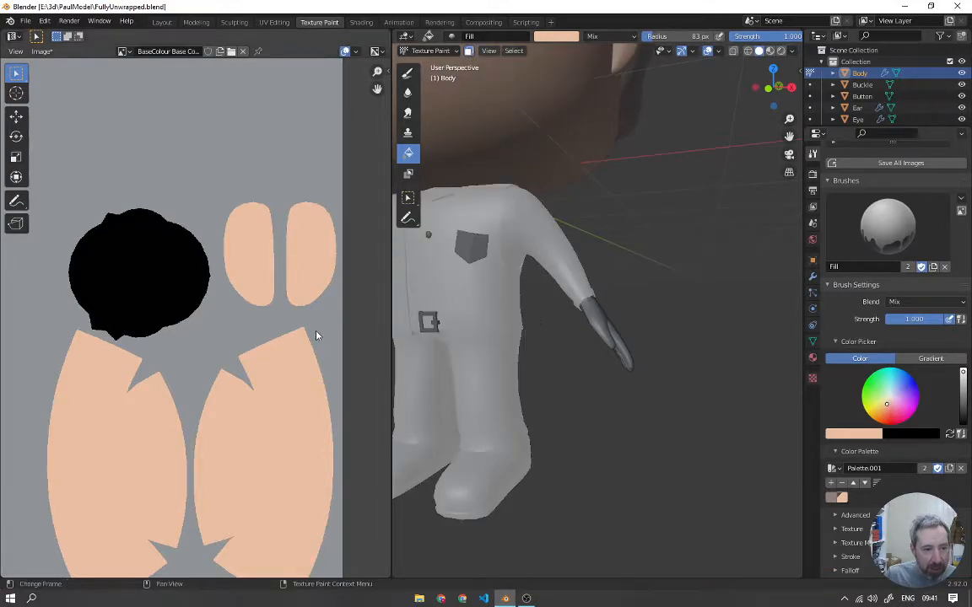
pyautogui.scroll(-4, 287, 301)
pyautogui.moveTo(183, 296); pyautogui.dragTo(253, 290, button='middle')
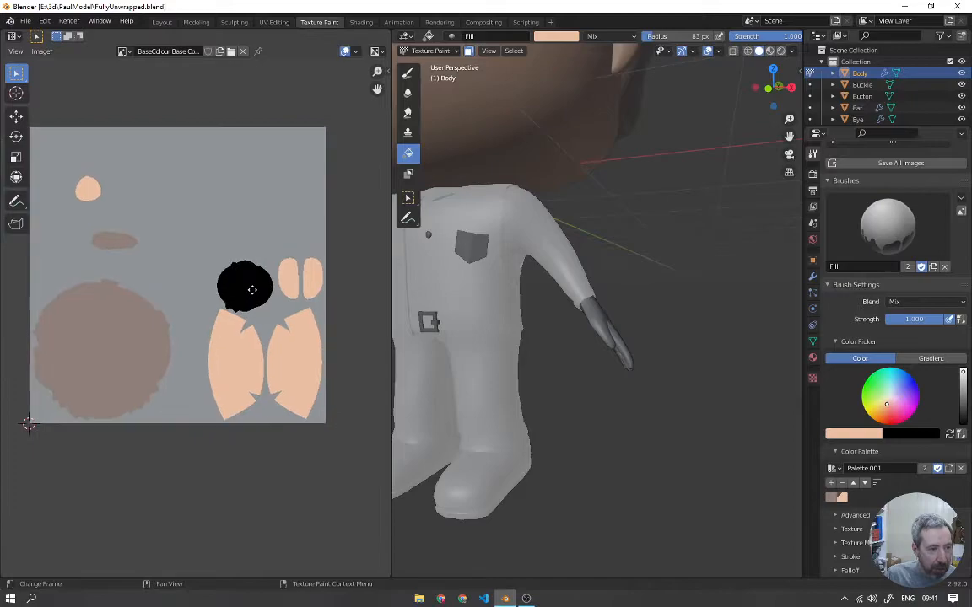
pyautogui.scroll(2, 557, 312)
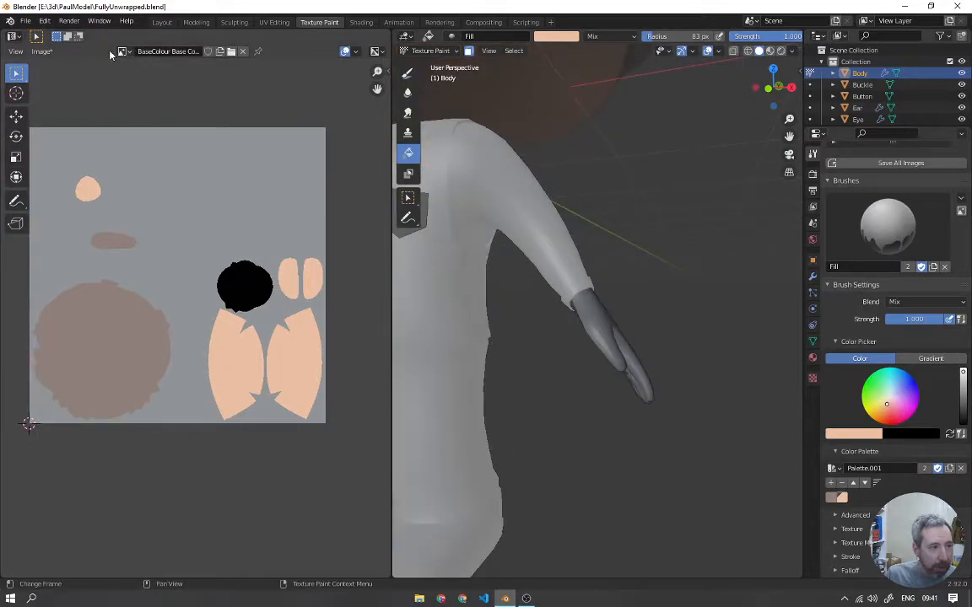
# Try to display the UV layout over the texture by choosing the UV Editor again.
pyautogui.click(18, 39)
pyautogui.click(31, 86)
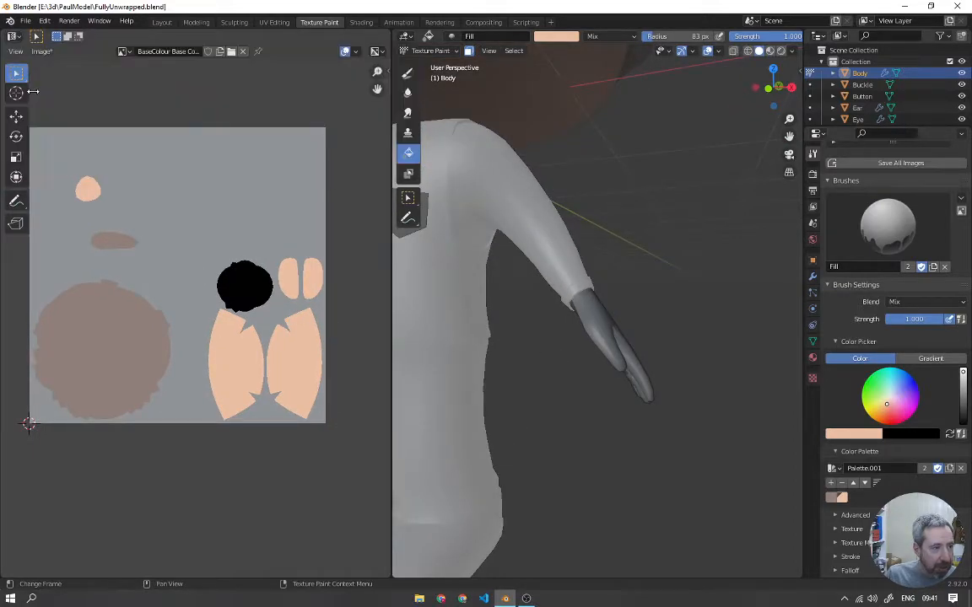
pyautogui.click(14, 37)
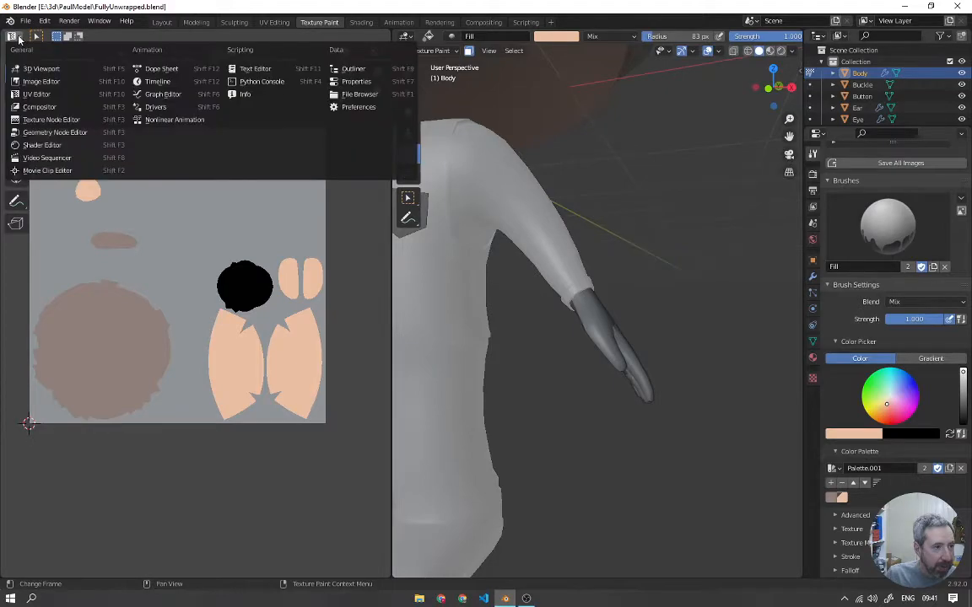
pyautogui.click(35, 94)
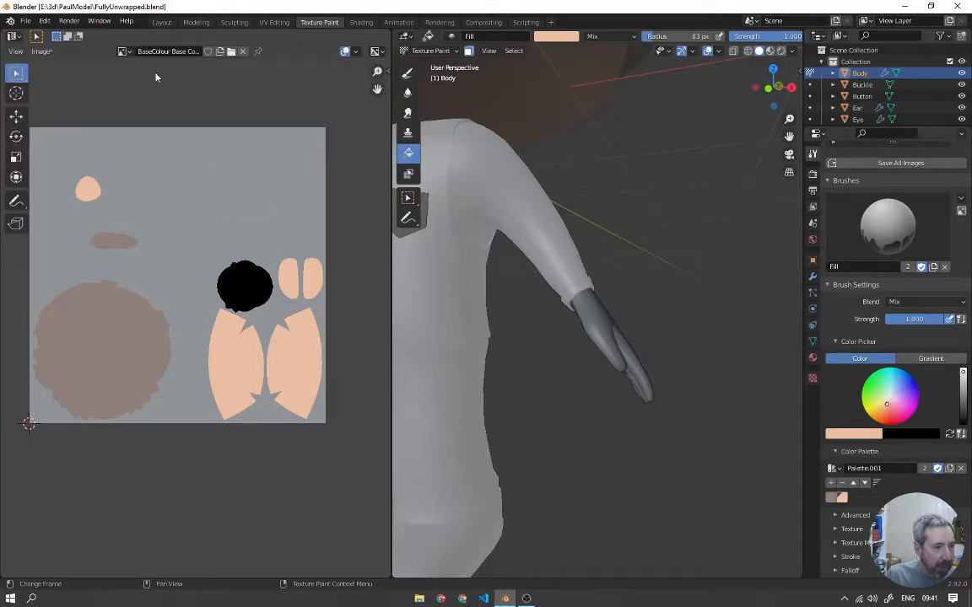
# Fill the masked hand faces with the peach skin color and return the body to Object Mode.
pyautogui.scroll(2, 286, 248)
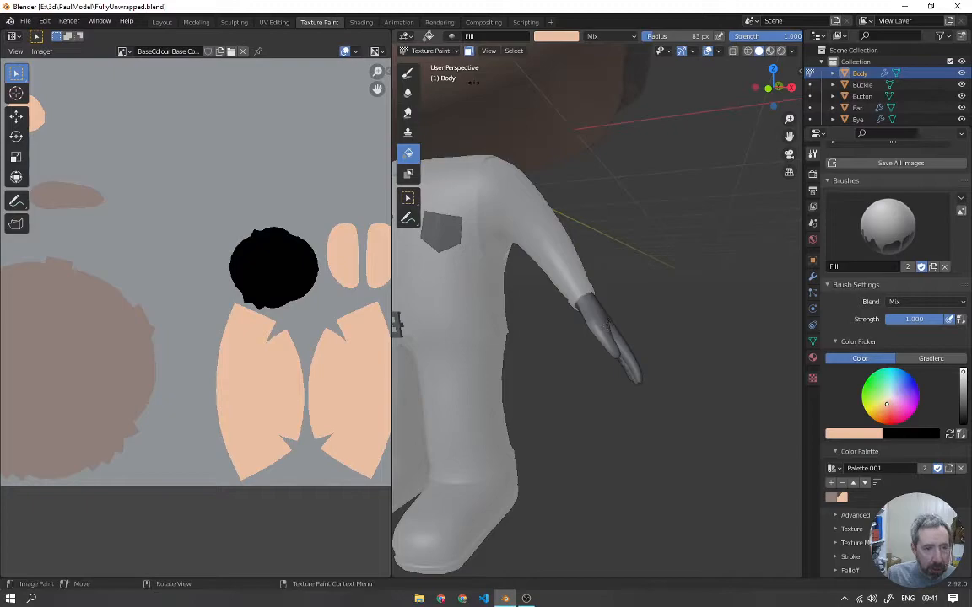
pyautogui.click(603, 329)
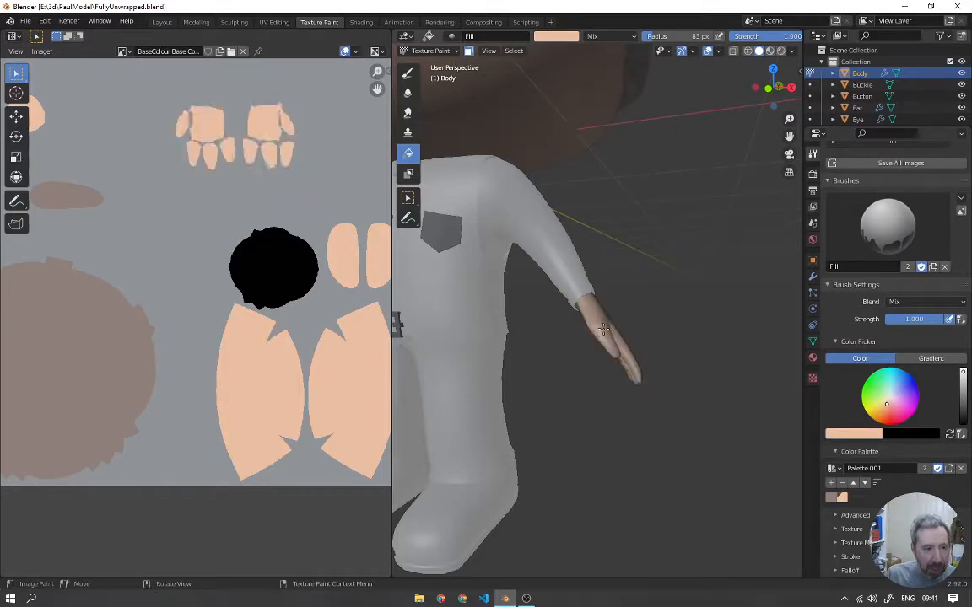
pyautogui.click(428, 50)
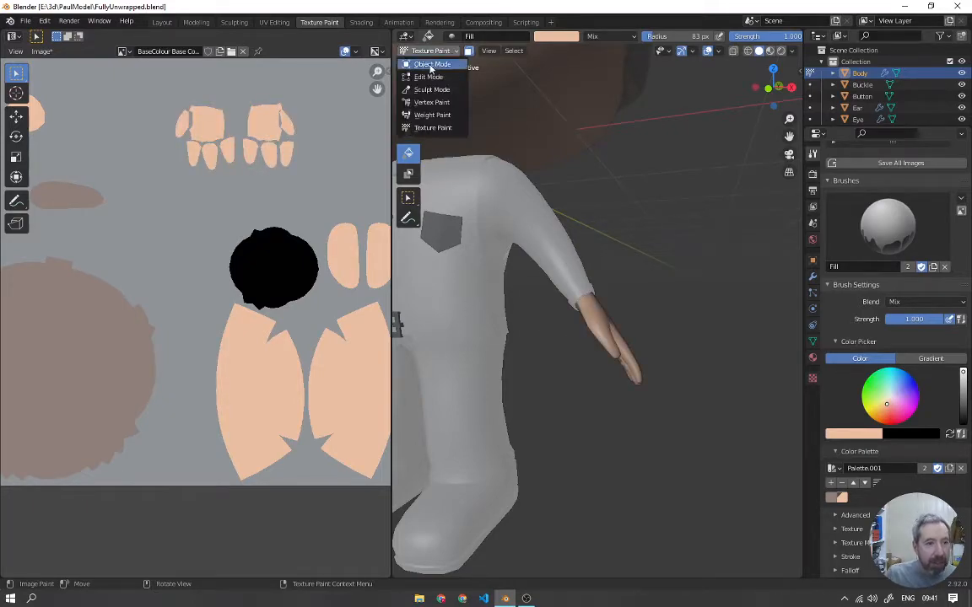
pyautogui.click(429, 74)
# Enter Edit Mode on the body with its legs and shoes in view beside the full UV layout.
pyautogui.scroll(-3, 402, 317)
pyautogui.click(415, 50)
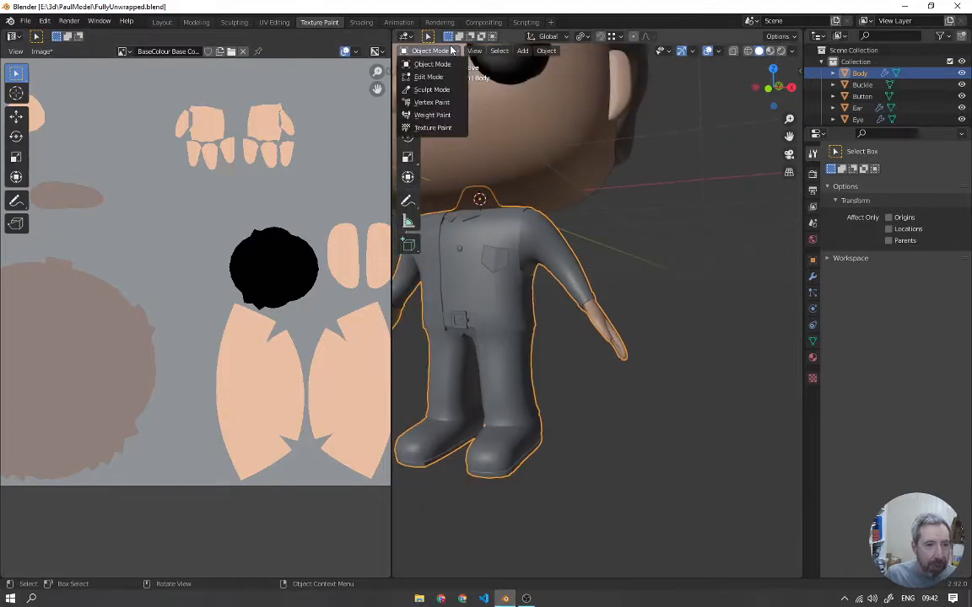
pyautogui.click(428, 77)
pyautogui.scroll(2, 253, 179)
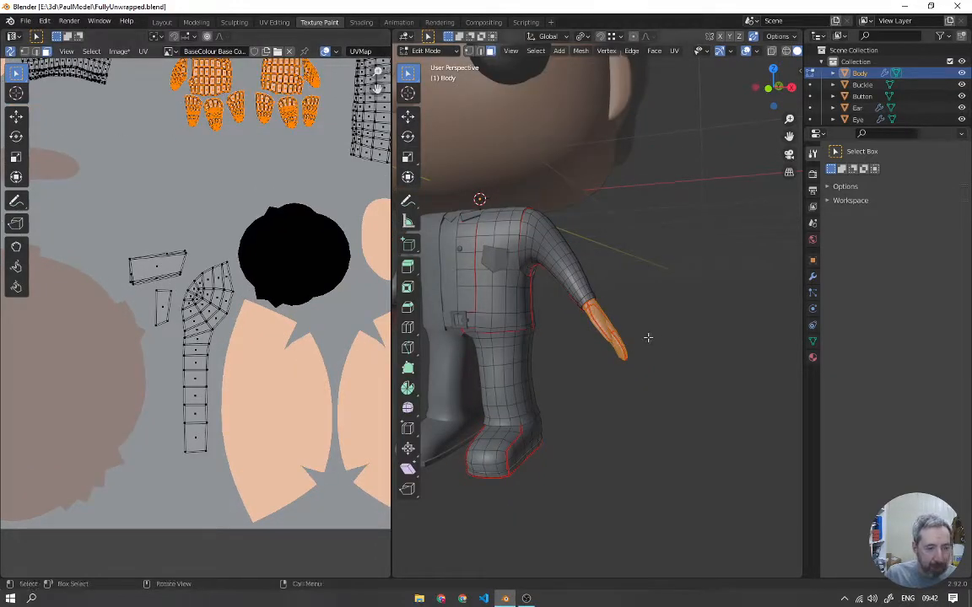
pyautogui.scroll(2, 627, 315)
pyautogui.moveTo(627, 314); pyautogui.dragTo(588, 406, button='middle')
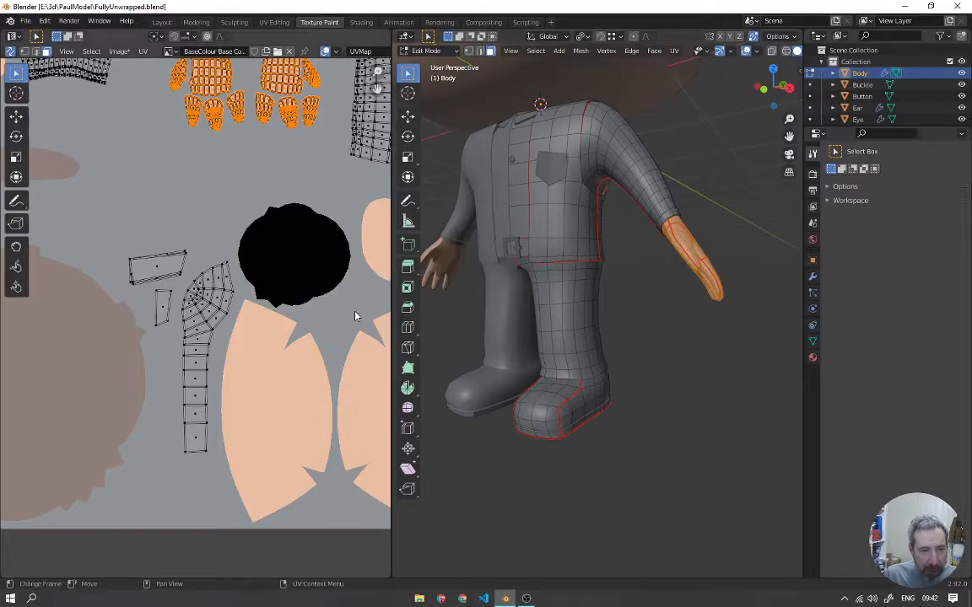
pyautogui.scroll(-3, 239, 187)
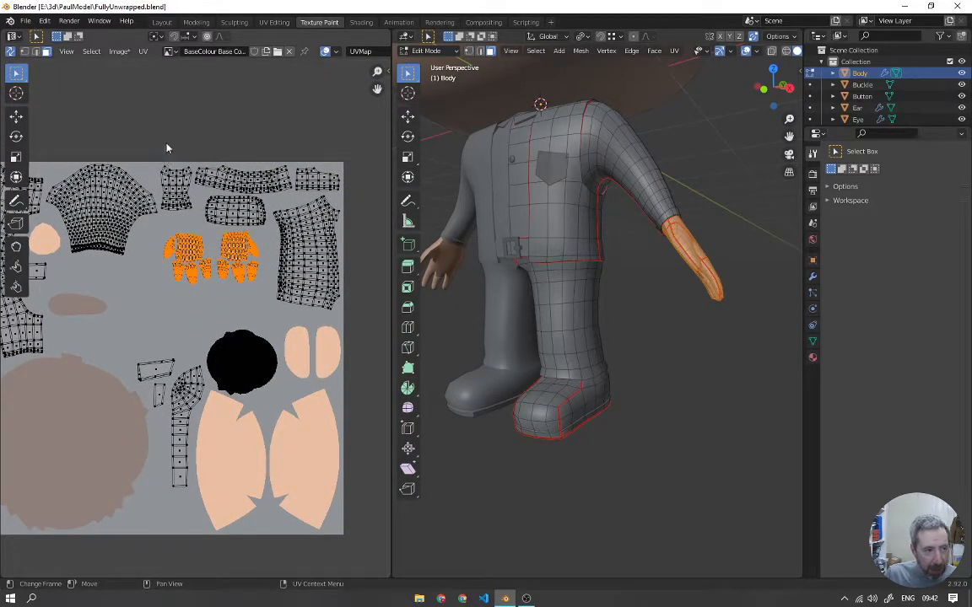
pyautogui.press('g')
pyautogui.click(246, 196)
pyautogui.hotkey('ctrl', 'z')
# Select the linked faces of the shoe's outer side and toe section, replacing the previous hand selection.
pyautogui.click(313, 137)
pyautogui.click(544, 411)
pyautogui.click(579, 410)
pyautogui.click(540, 410)
pyautogui.scroll(2, 588, 399)
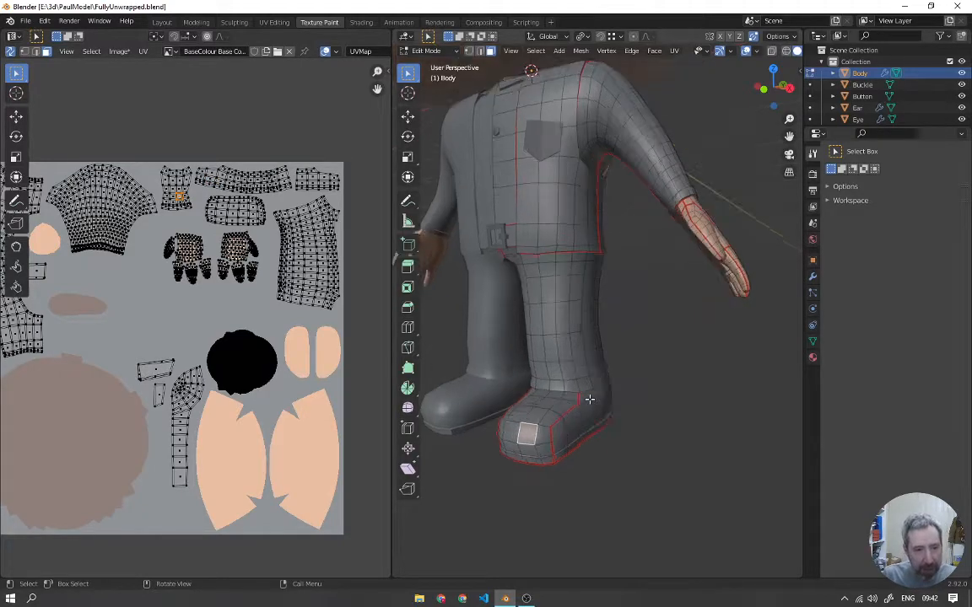
pyautogui.keyDown('shift'); pyautogui.moveTo(627, 418); pyautogui.dragTo(603, 357, button='middle'); pyautogui.keyUp('shift')
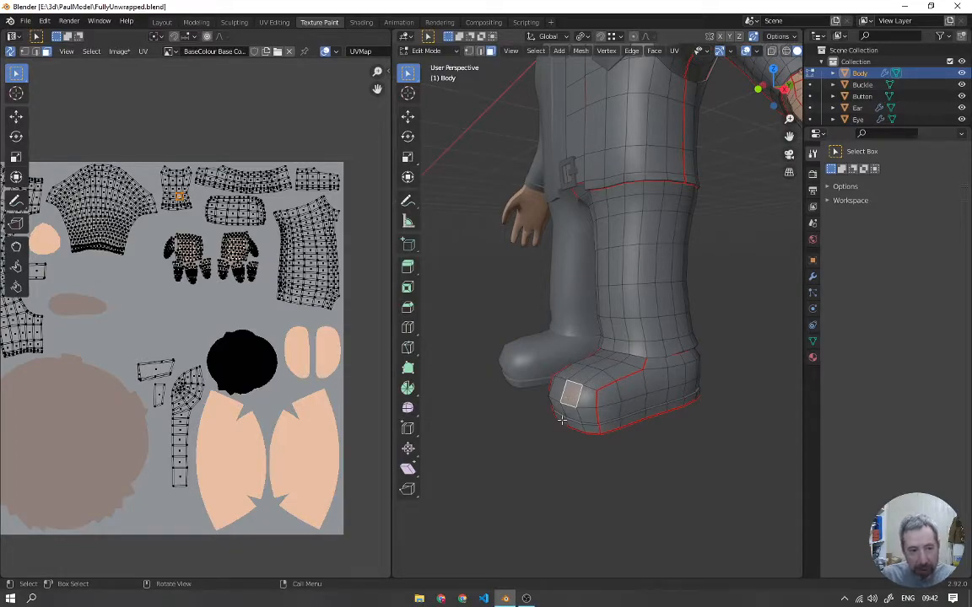
pyautogui.click(605, 382)
pyautogui.press('l')
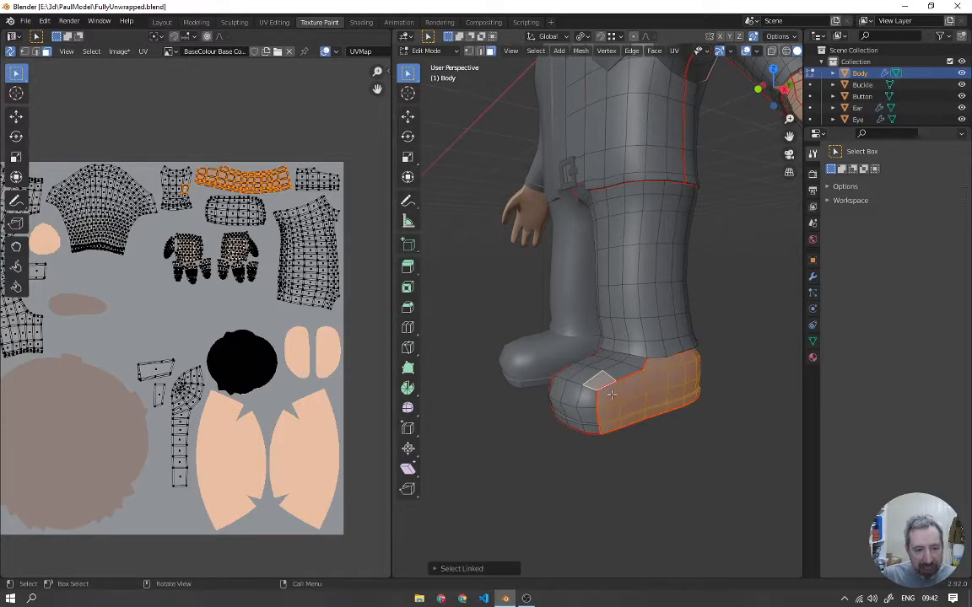
pyautogui.keyDown('shift'); pyautogui.click(567, 392); pyautogui.keyUp('shift')
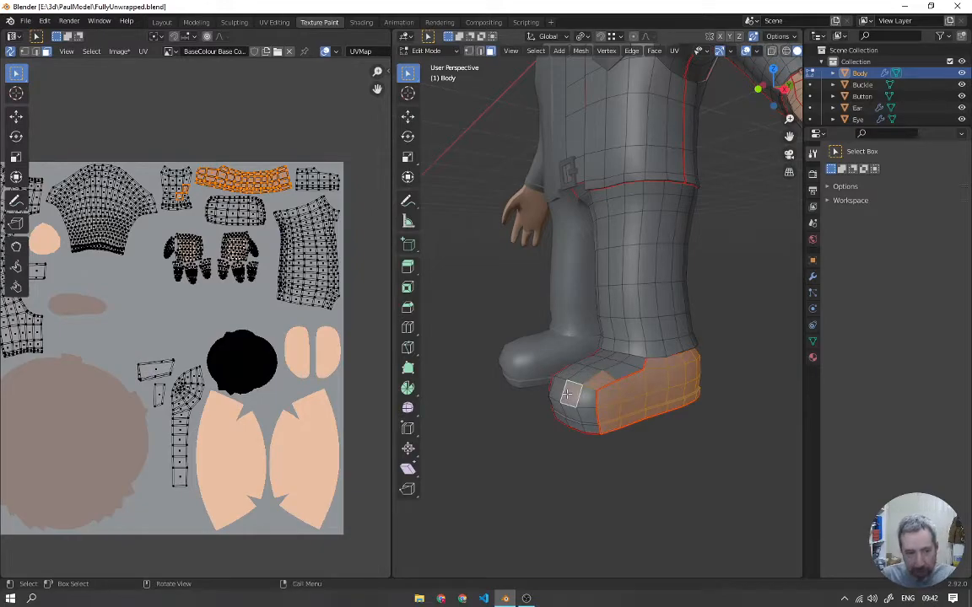
pyautogui.press('l')
# Add the linked faces of the shoe's sole and inner side to the selection.
pyautogui.moveTo(567, 393); pyautogui.dragTo(533, 454, button='middle')
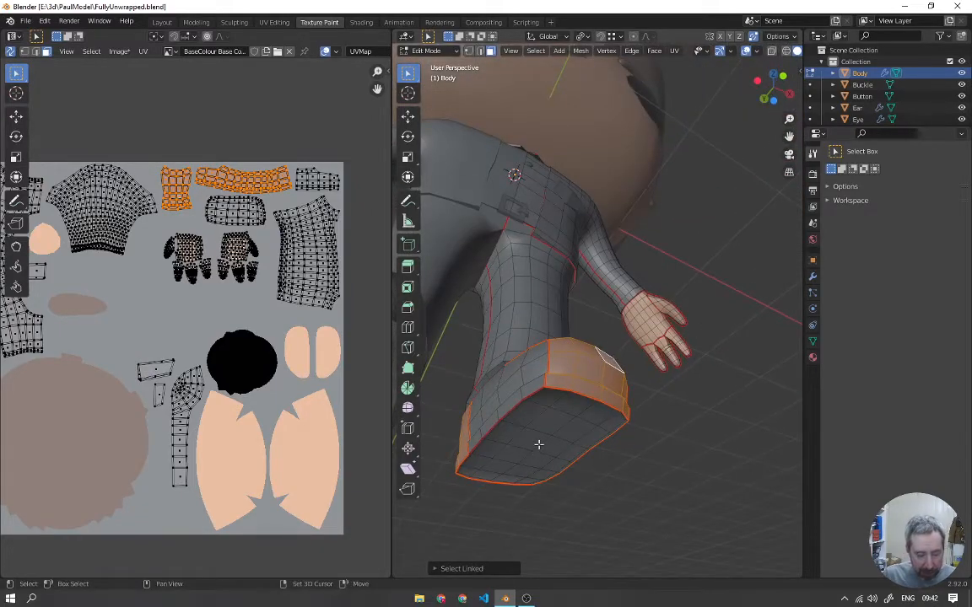
pyautogui.keyDown('shift'); pyautogui.click(538, 445); pyautogui.keyUp('shift')
pyautogui.press('l')
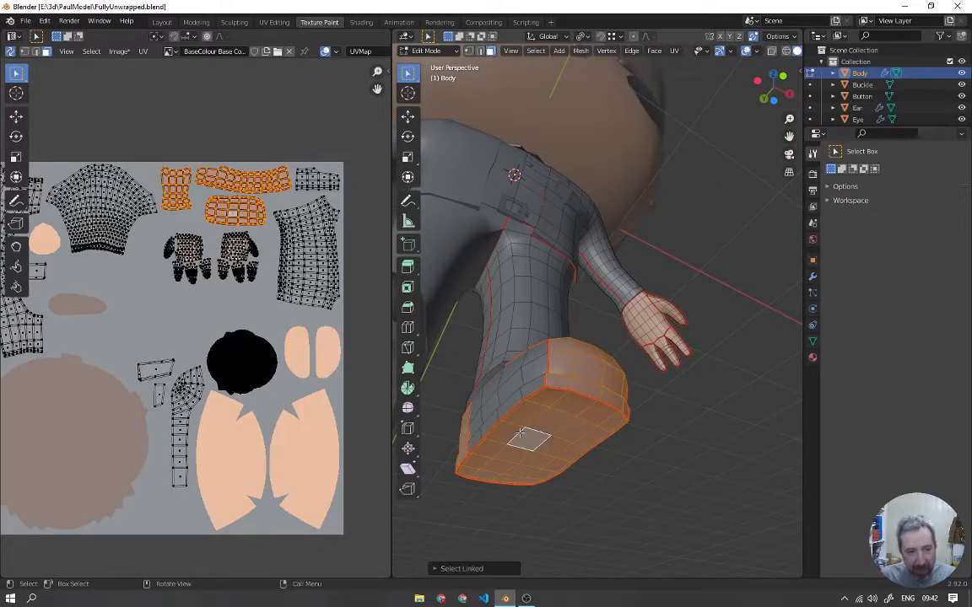
pyautogui.keyDown('shift'); pyautogui.click(507, 389); pyautogui.keyUp('shift')
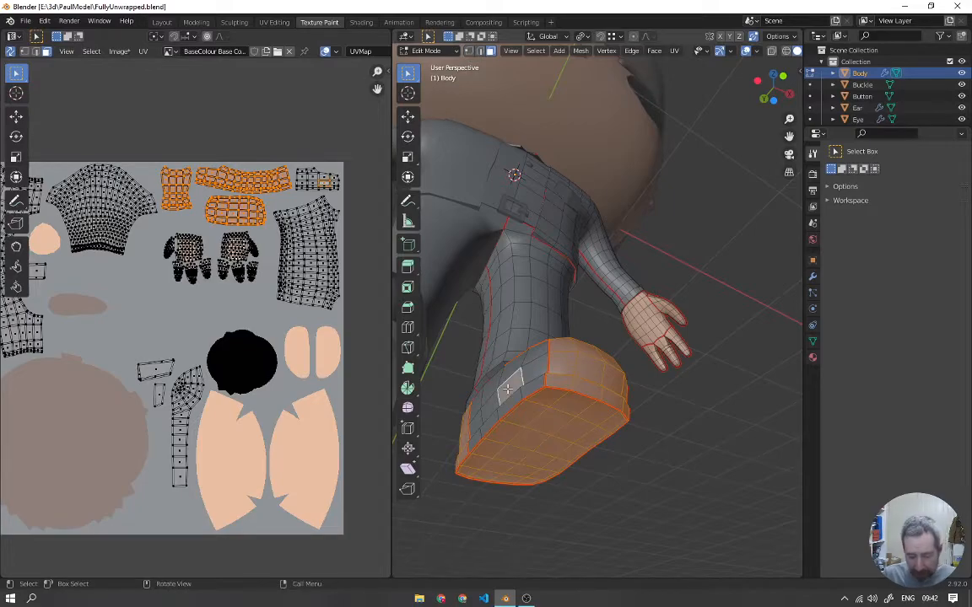
pyautogui.press('l')
# Put the body in Texture Paint mode and fill the selected shoe faces with a dark reddish brown.
pyautogui.moveTo(523, 378); pyautogui.dragTo(643, 249, button='middle')
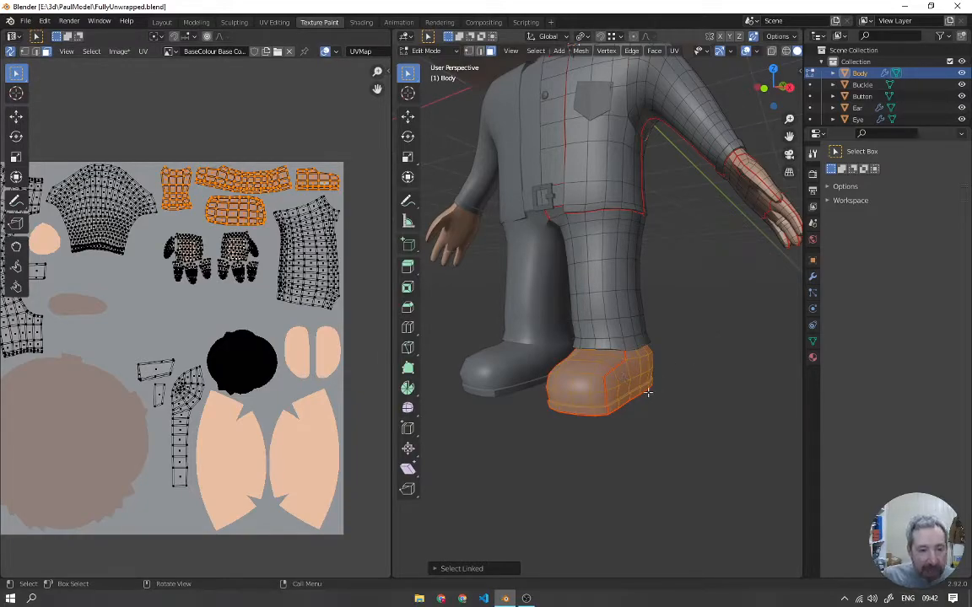
pyautogui.moveTo(678, 416); pyautogui.dragTo(639, 400, button='middle')
pyautogui.scroll(3, 196, 320)
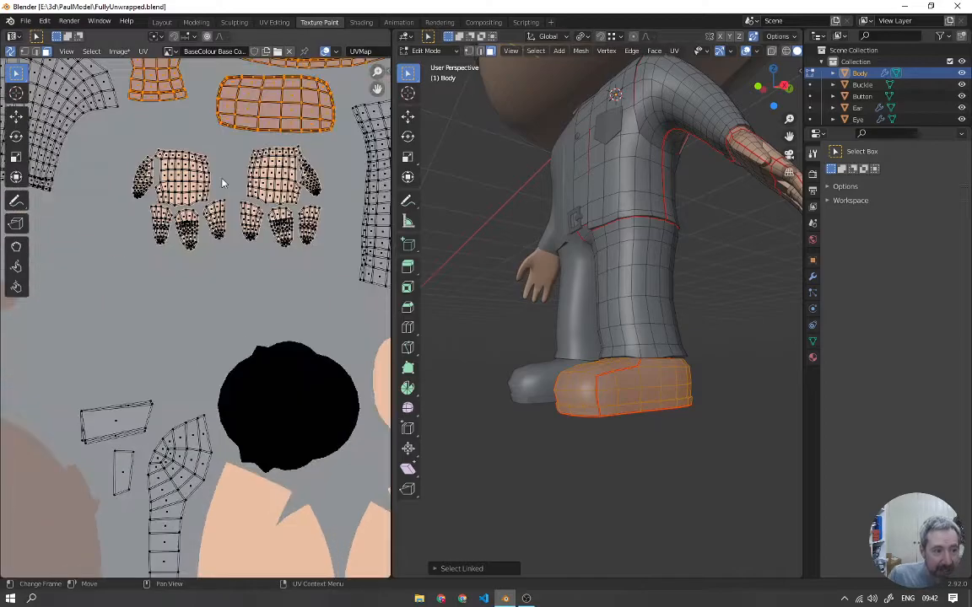
pyautogui.moveTo(284, 136); pyautogui.dragTo(185, 321, button='middle')
pyautogui.scroll(-1, 185, 319)
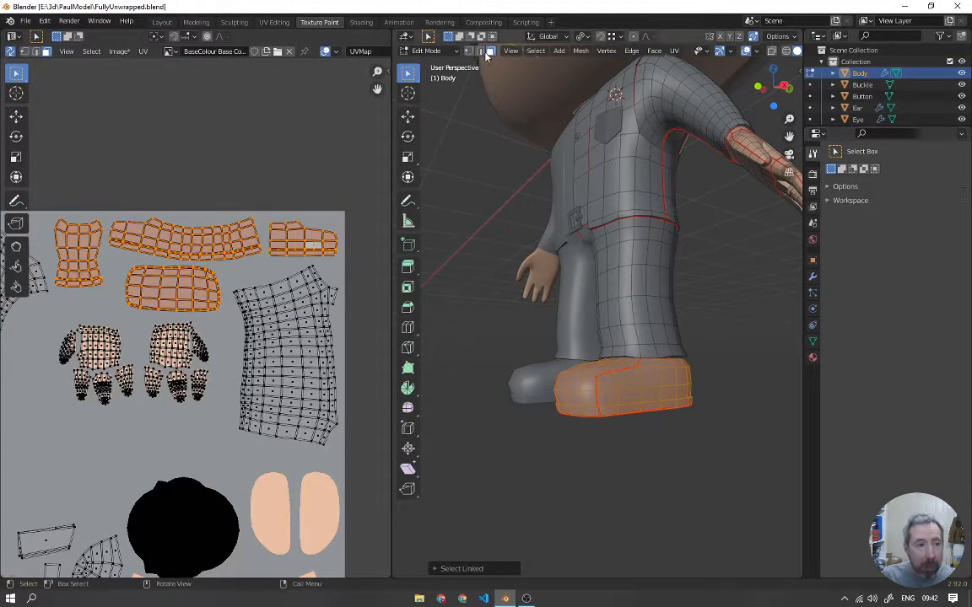
pyautogui.click(424, 51)
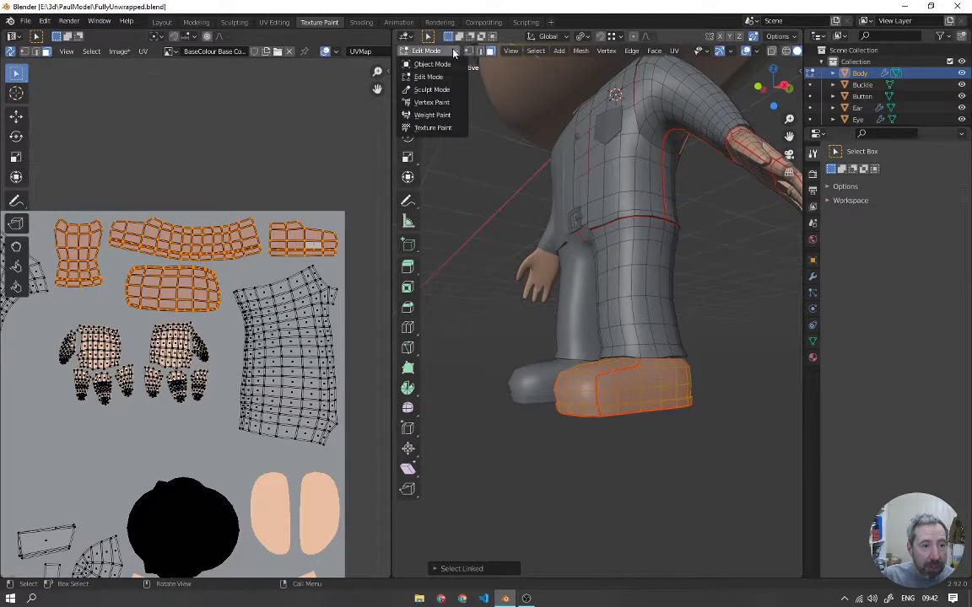
pyautogui.click(433, 128)
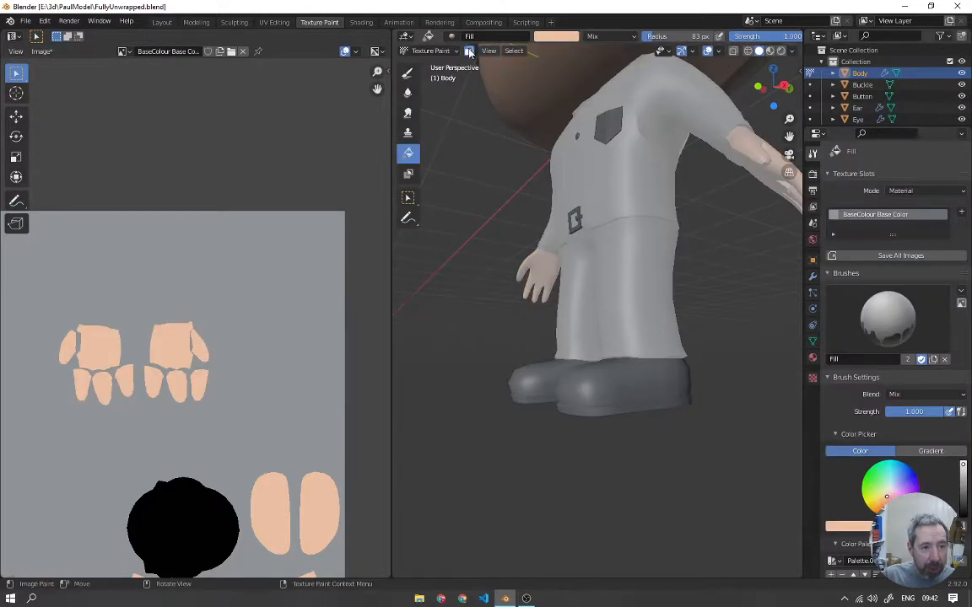
pyautogui.moveTo(887, 496); pyautogui.dragTo(886, 499)
pyautogui.moveTo(964, 465); pyautogui.dragTo(964, 500)
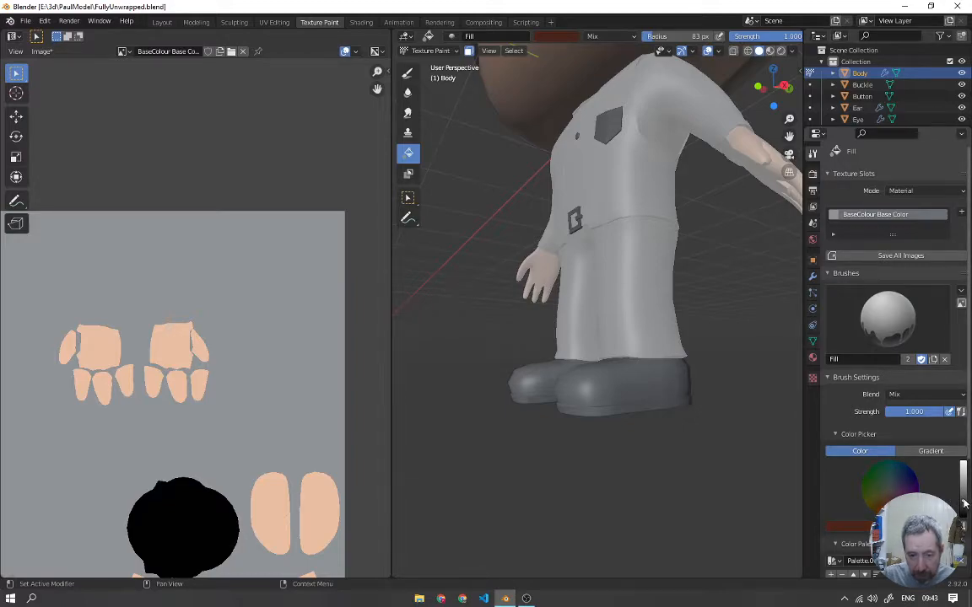
pyautogui.click(606, 386)
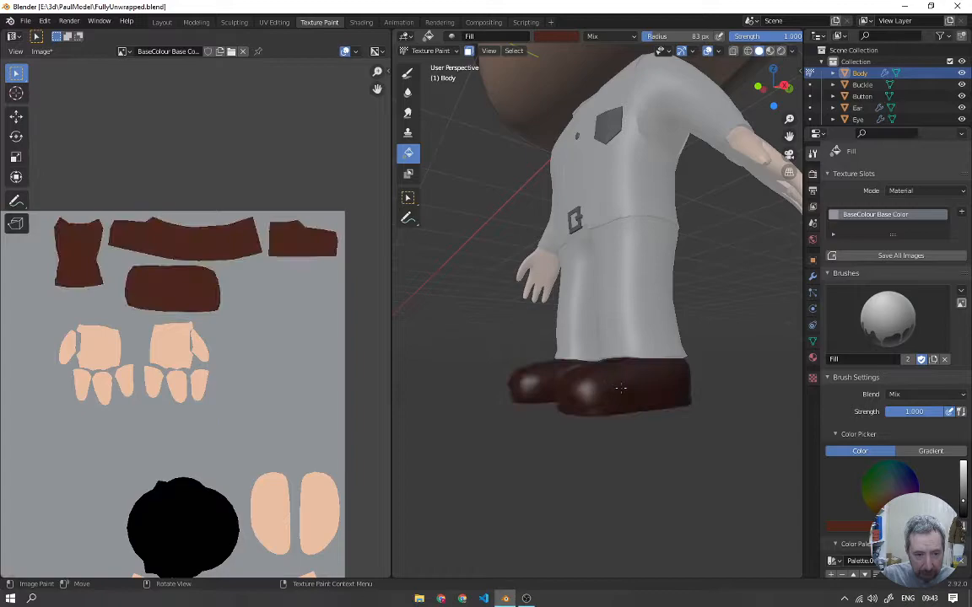
# Switch the viewport lighting to Flat to inspect the painted shoes without shading.
pyautogui.moveTo(662, 375); pyautogui.dragTo(695, 417, button='middle')
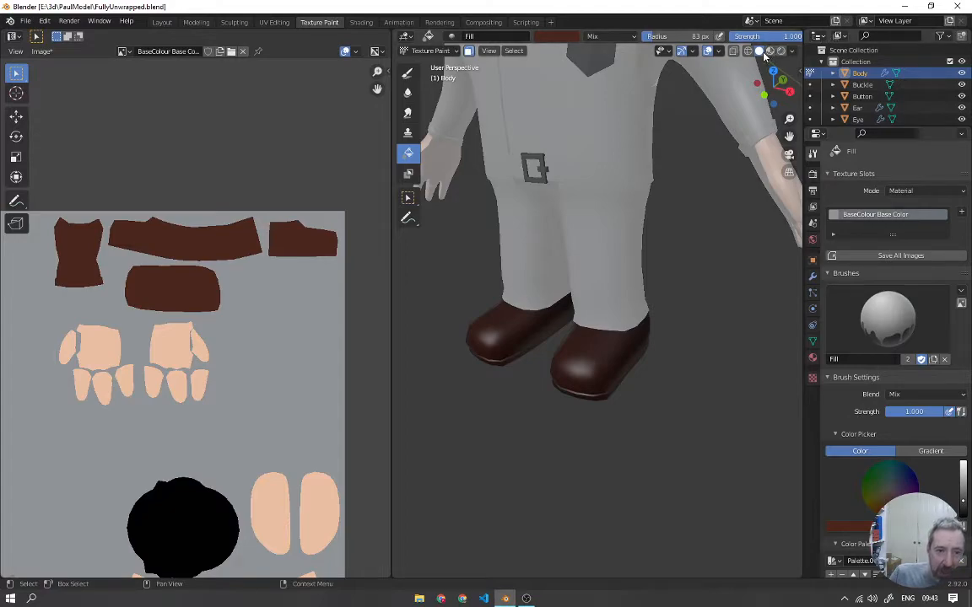
pyautogui.click(792, 50)
pyautogui.click(828, 108)
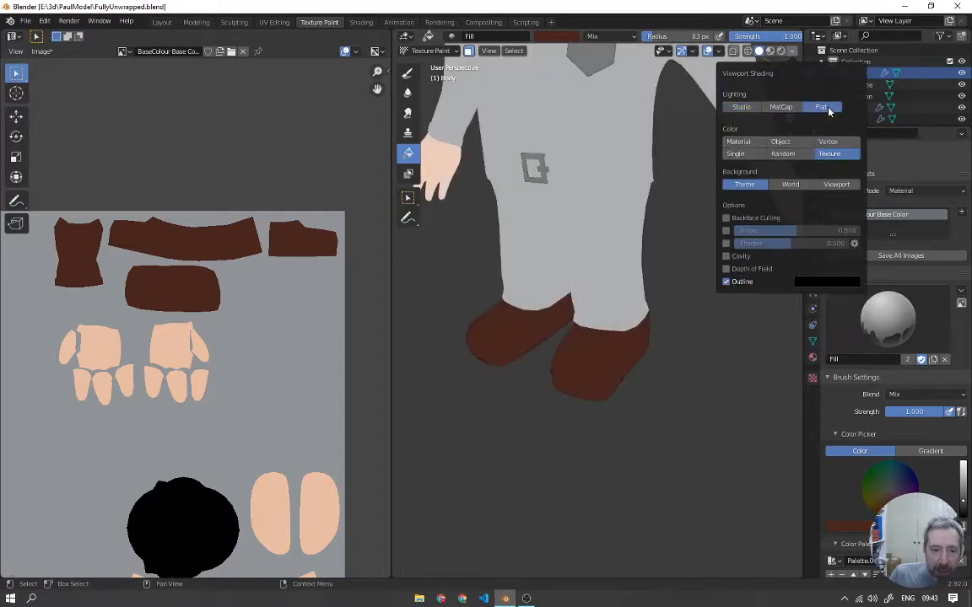
pyautogui.moveTo(654, 477); pyautogui.dragTo(513, 319, button='middle')
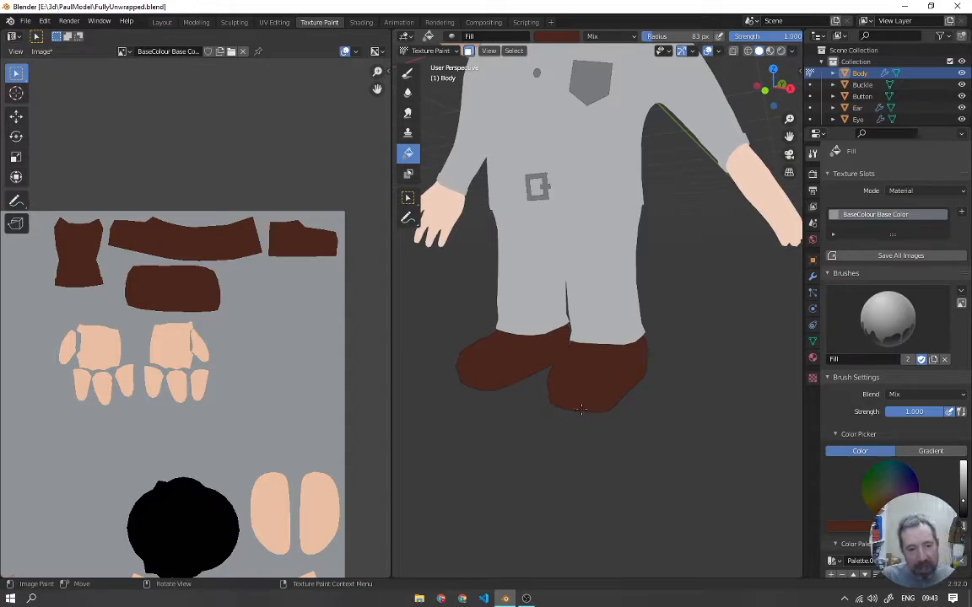
# Try MatCap lighting on the painted shoes and set the viewport lighting back to Studio.
pyautogui.click(790, 51)
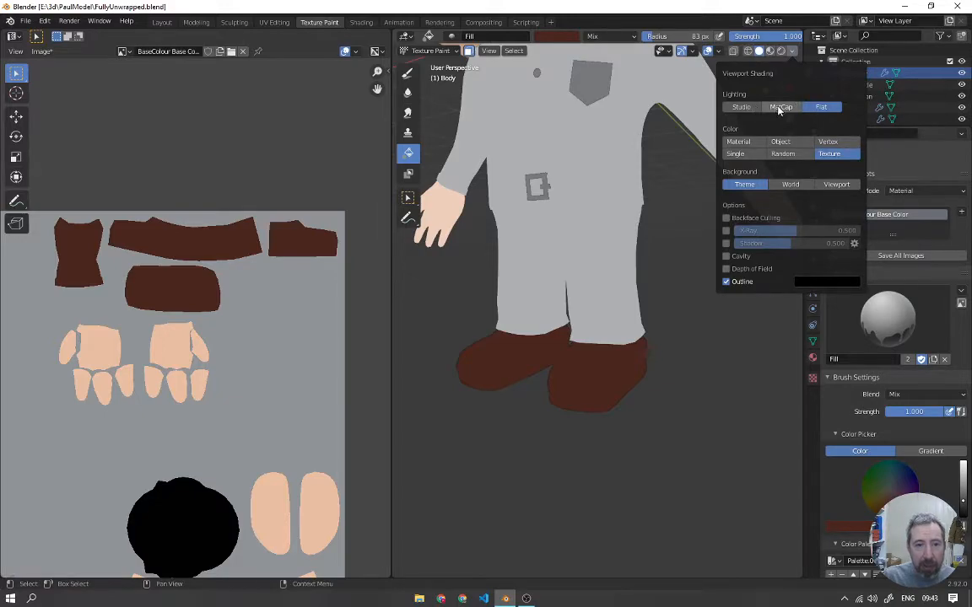
pyautogui.click(743, 108)
pyautogui.moveTo(646, 433); pyautogui.dragTo(633, 449, button='middle')
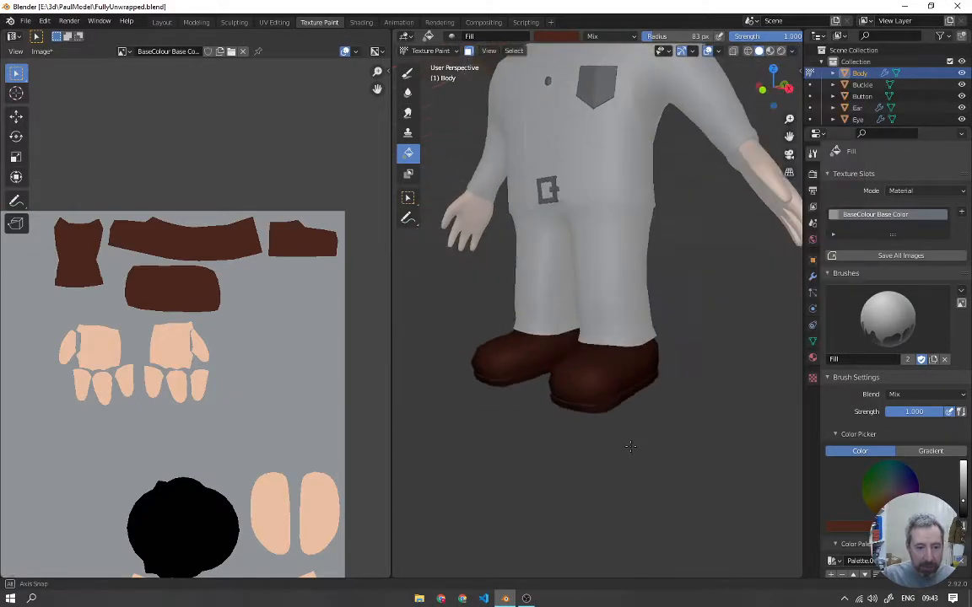
pyautogui.scroll(1, 711, 306)
pyautogui.scroll(-2, 712, 306)
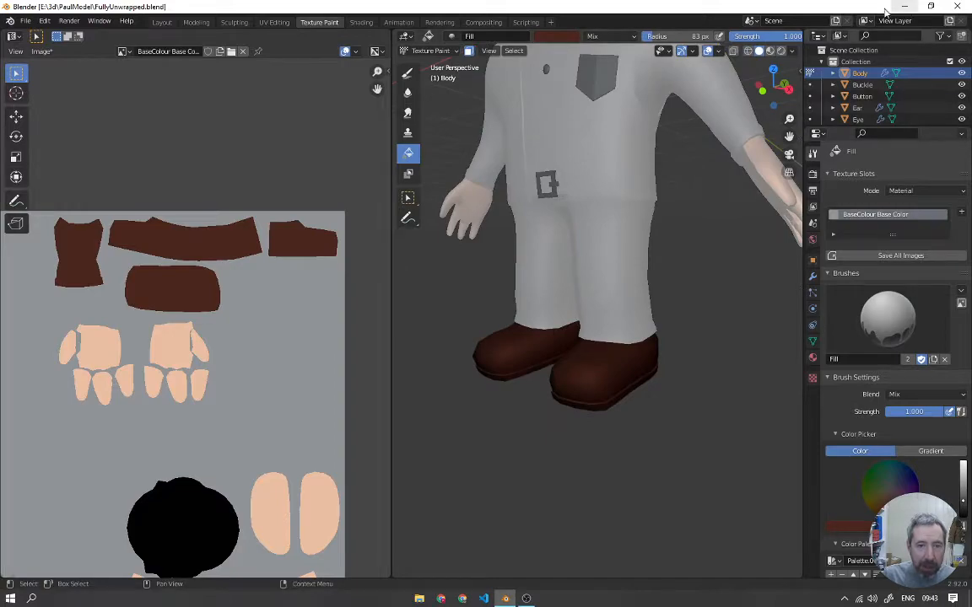
pyautogui.click(791, 51)
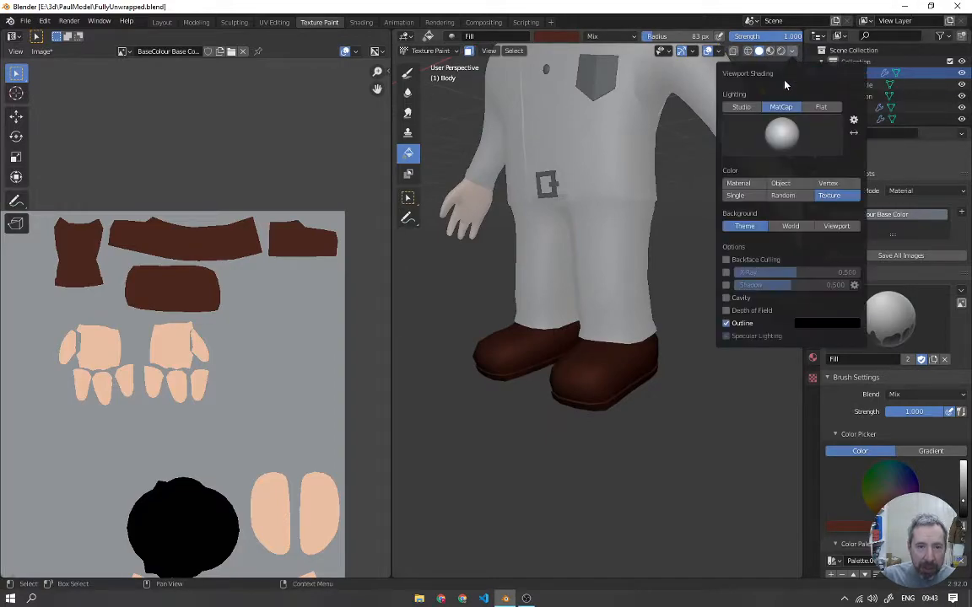
pyautogui.click(746, 109)
# Return the body to Edit Mode and select all linked faces of the trouser leg in place of the shoe.
pyautogui.moveTo(660, 356); pyautogui.dragTo(735, 388, button='middle')
pyautogui.scroll(-2, 666, 325)
pyautogui.scroll(2, 666, 325)
pyautogui.scroll(-2, 690, 412)
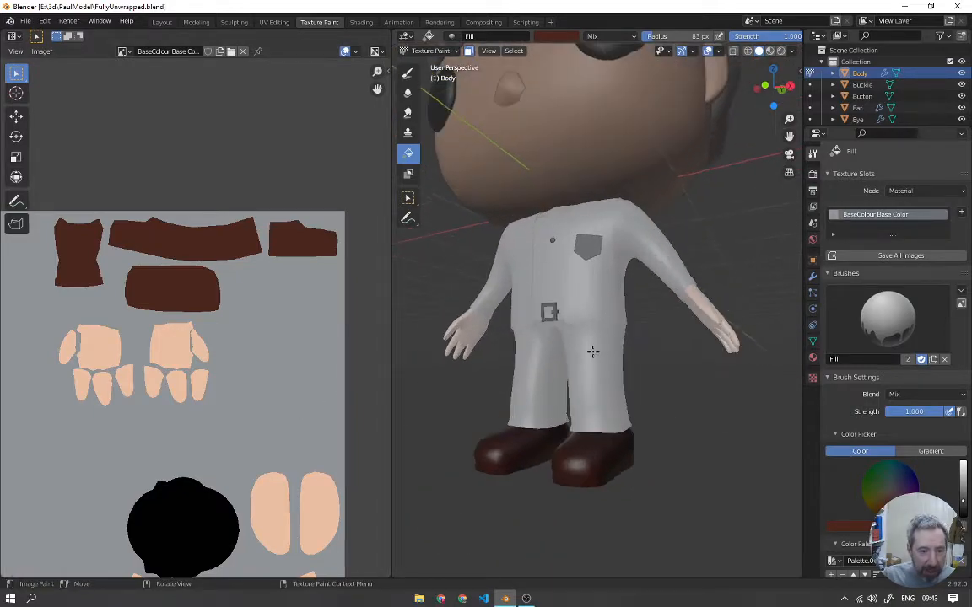
pyautogui.click(430, 51)
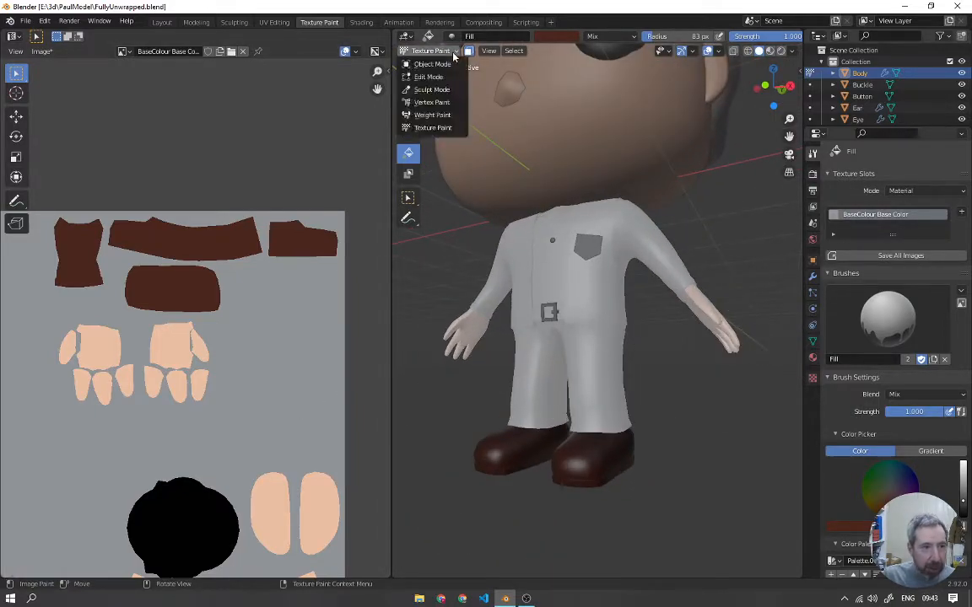
pyautogui.click(428, 77)
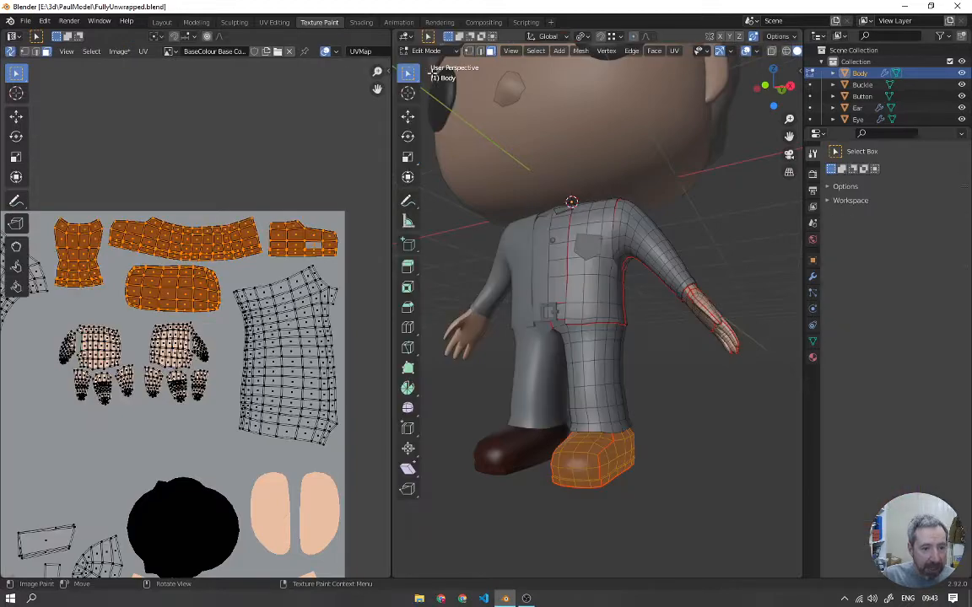
pyautogui.click(599, 369)
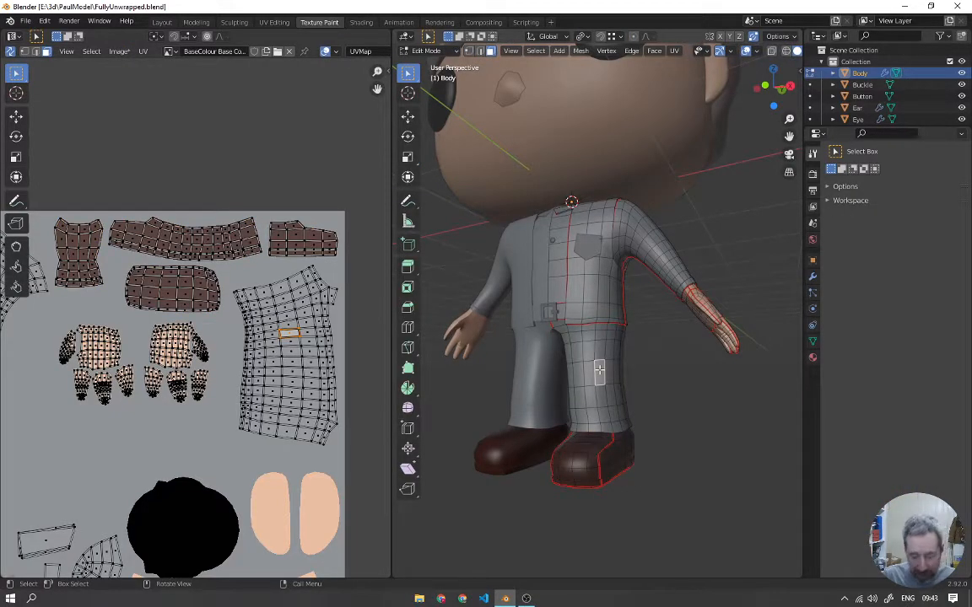
pyautogui.press('l')
pyautogui.moveTo(726, 390); pyautogui.dragTo(701, 388, button='middle')
pyautogui.scroll(-2, 203, 327)
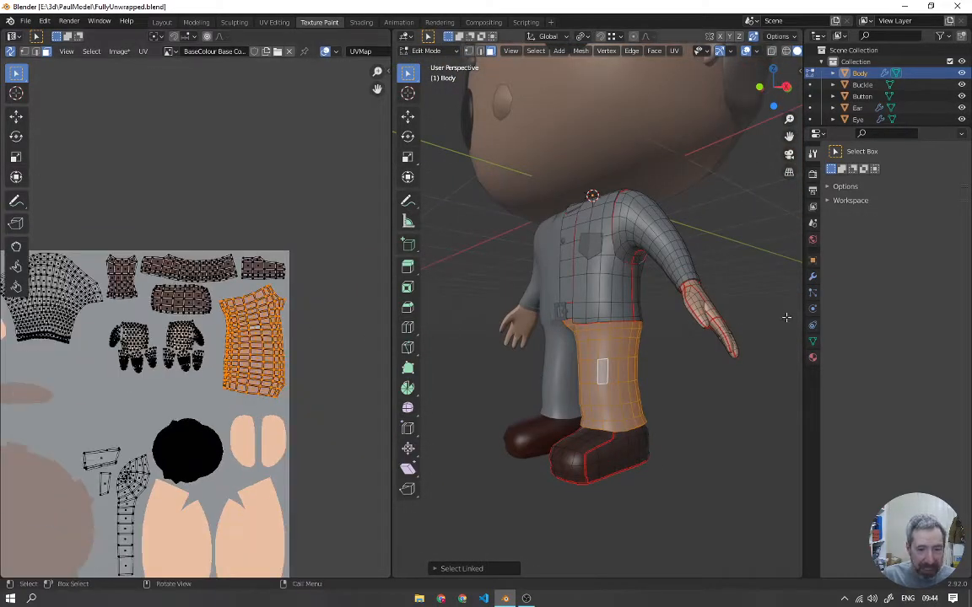
# Switch the body to Texture Paint mode and fill the selected trouser faces with a medium brown.
pyautogui.click(425, 51)
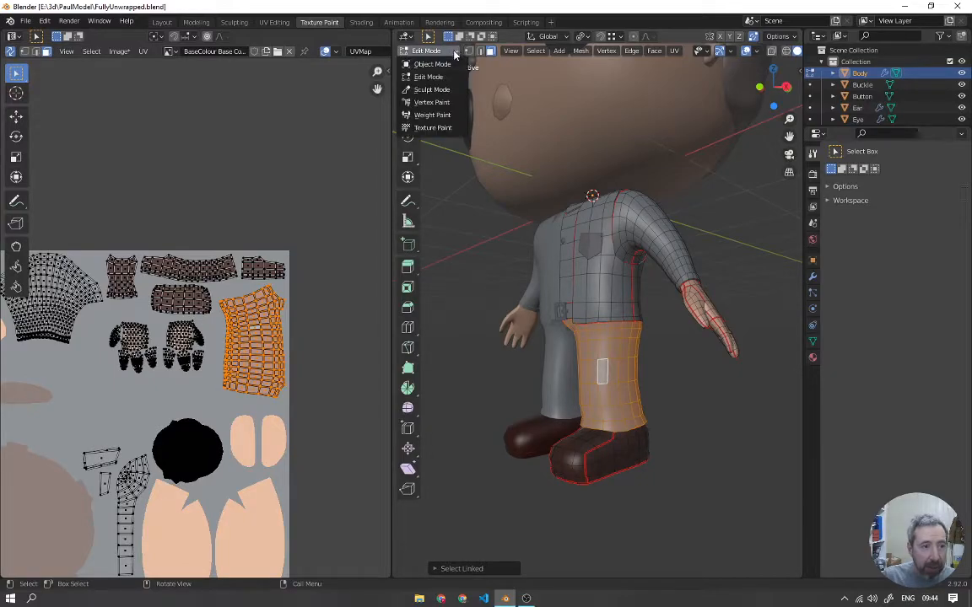
pyautogui.click(442, 128)
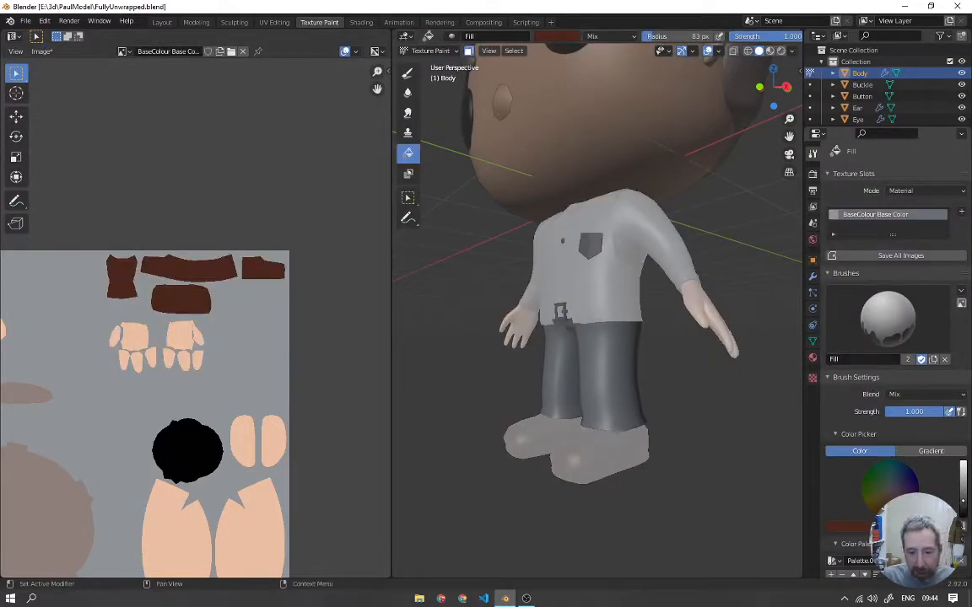
pyautogui.click(886, 500)
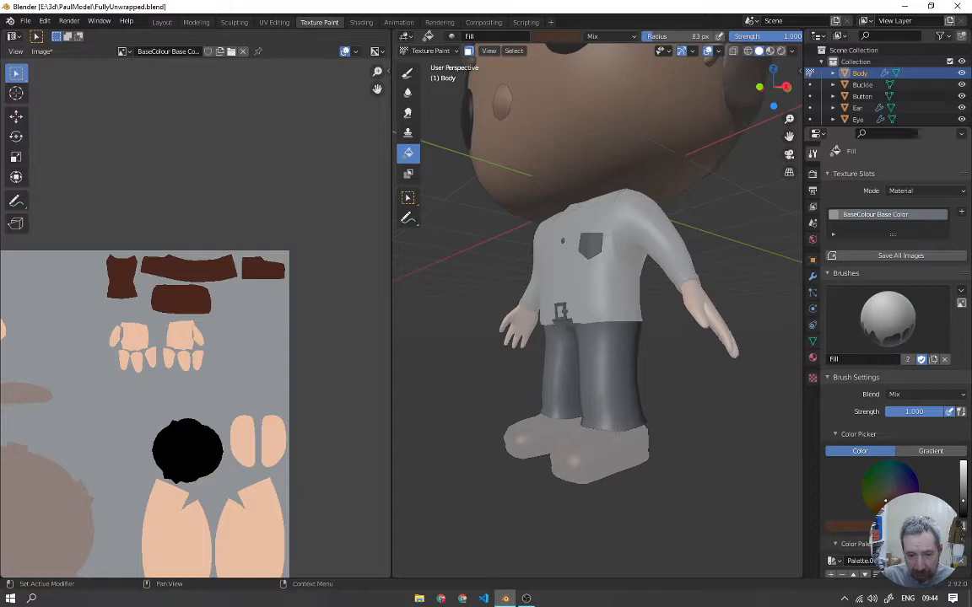
pyautogui.scroll(5, 884, 500)
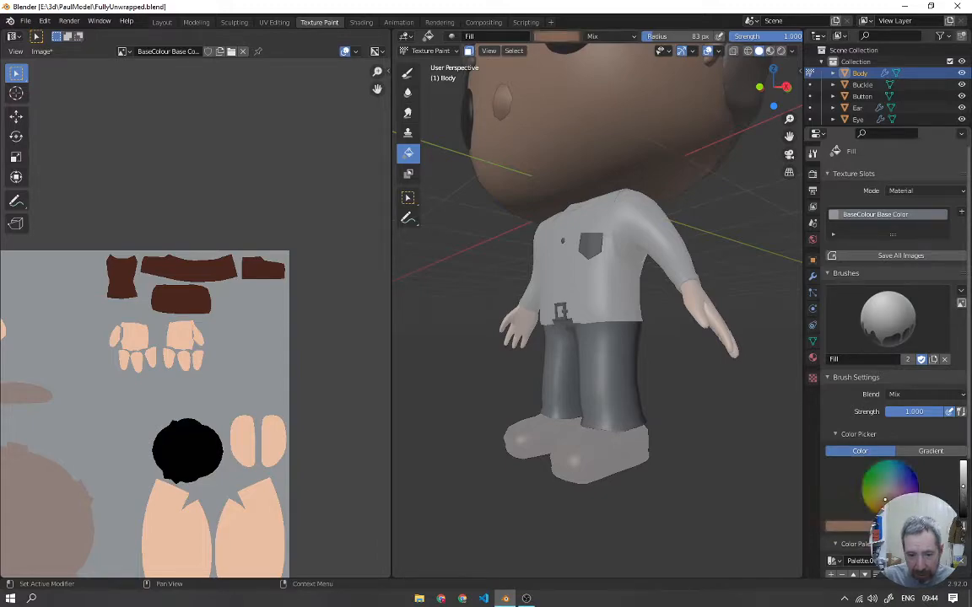
pyautogui.click(886, 505)
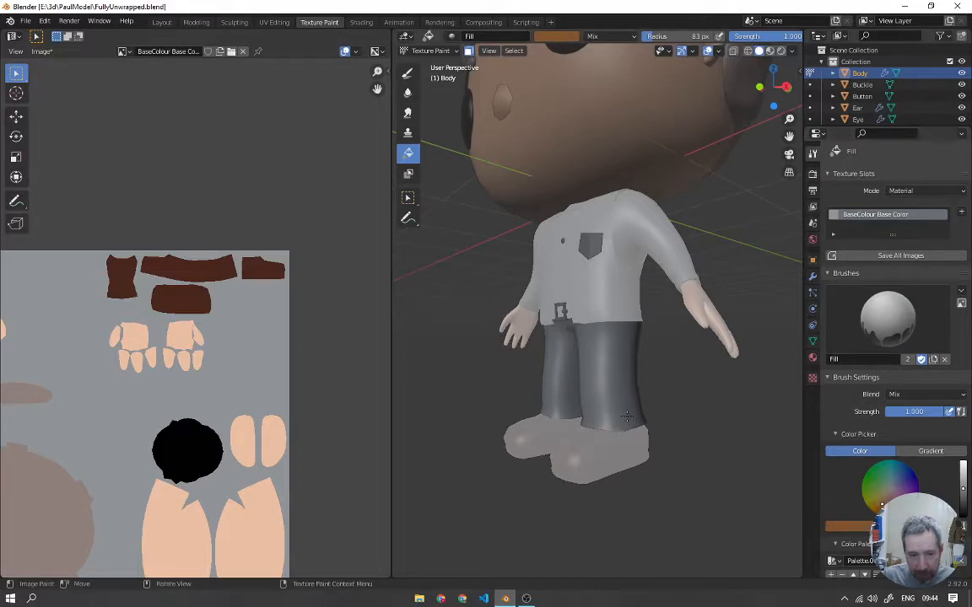
pyautogui.click(614, 376)
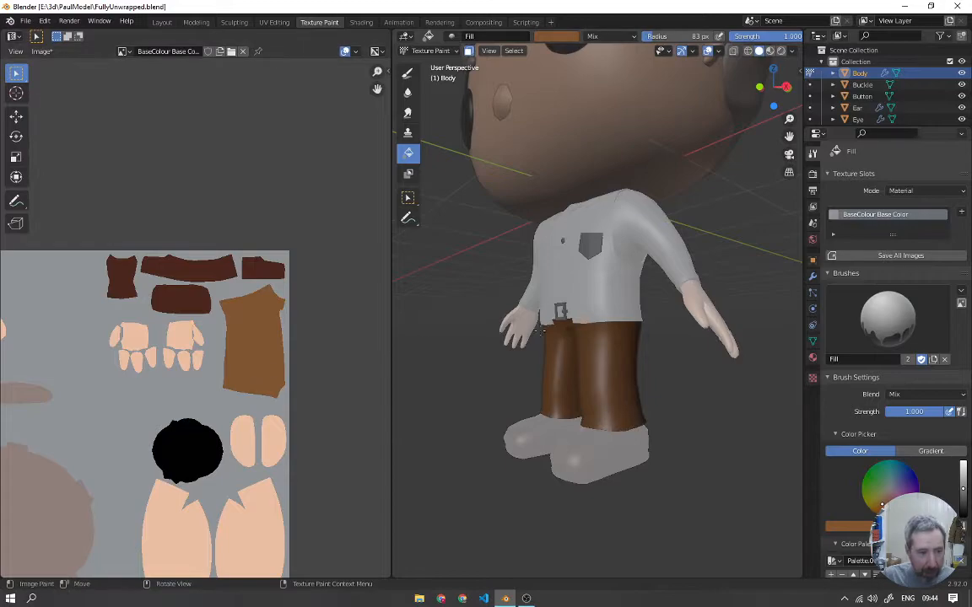
# Set the viewport lighting to Flat and refill the trousers with a lighter orange-brown.
pyautogui.click(791, 51)
pyautogui.click(821, 107)
pyautogui.moveTo(641, 270)
pyautogui.mouseDown(button='middle')
pyautogui.moveTo(686, 342)
pyautogui.moveTo(620, 392)
pyautogui.moveTo(690, 406)
pyautogui.mouseUp(button='middle')
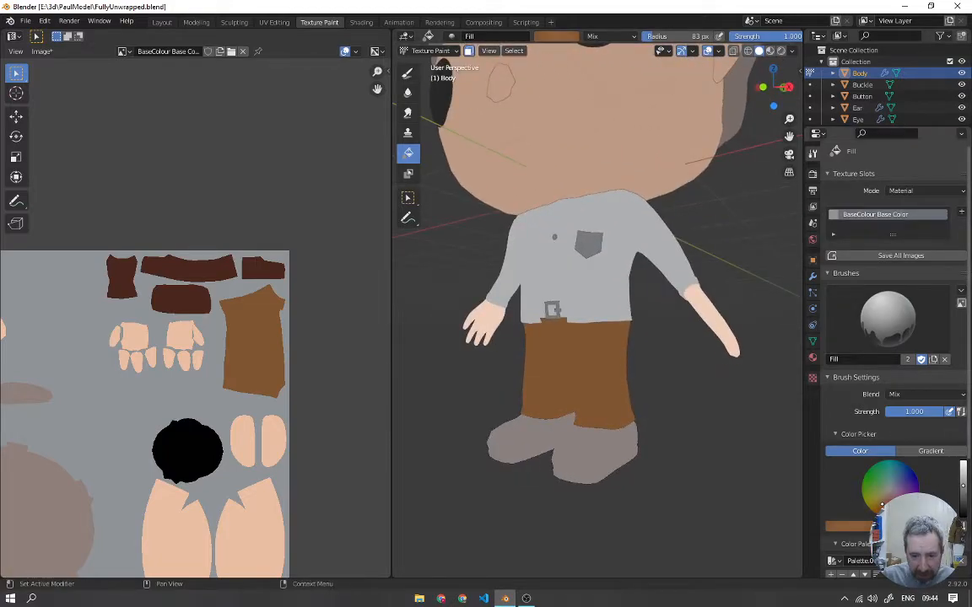
pyautogui.click(613, 363)
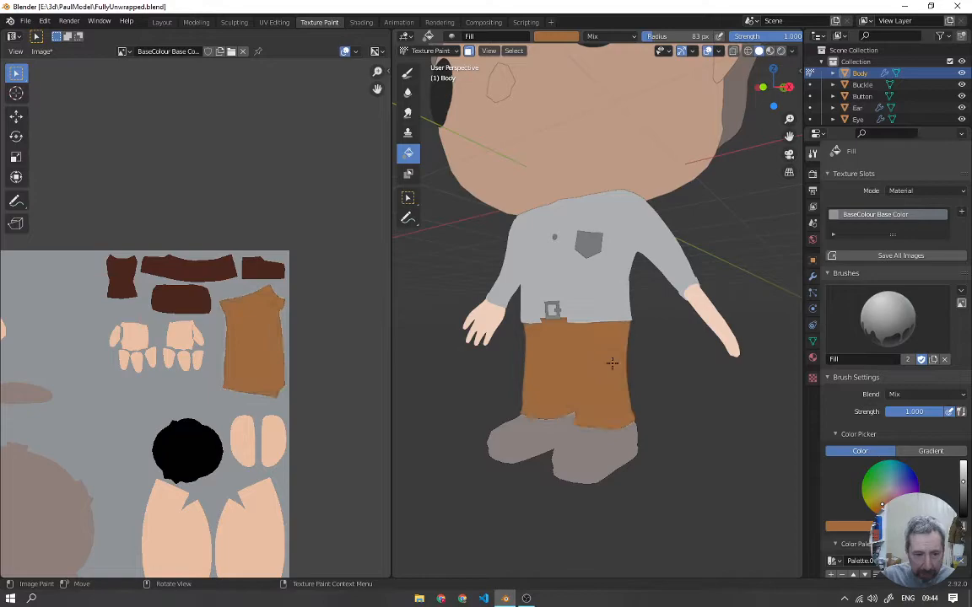
pyautogui.moveTo(673, 382); pyautogui.dragTo(559, 270, button='middle')
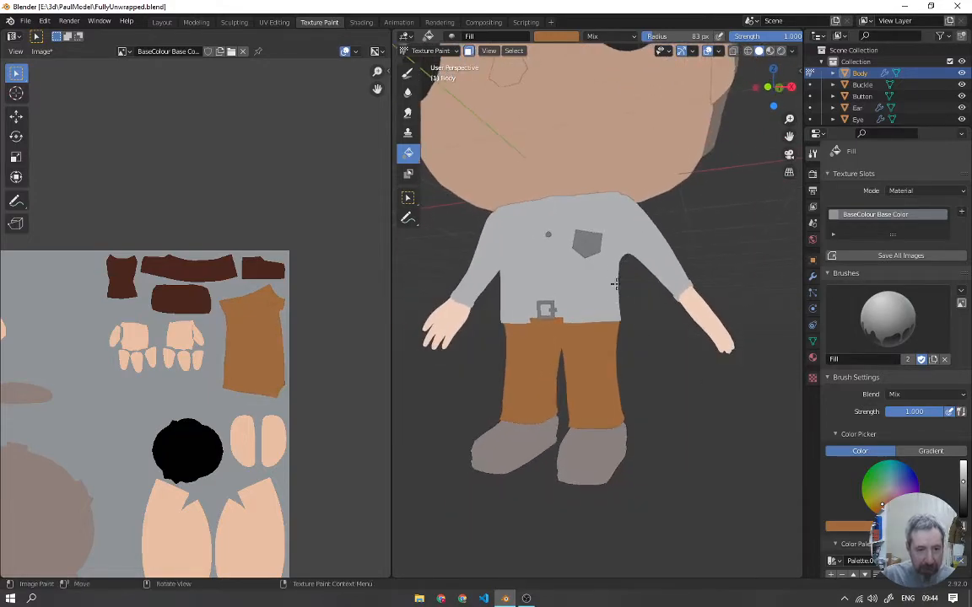
# Return the body to Edit Mode and select the shirt's front strip, collar and small adjoining UV islands in the UV editor.
pyautogui.click(429, 51)
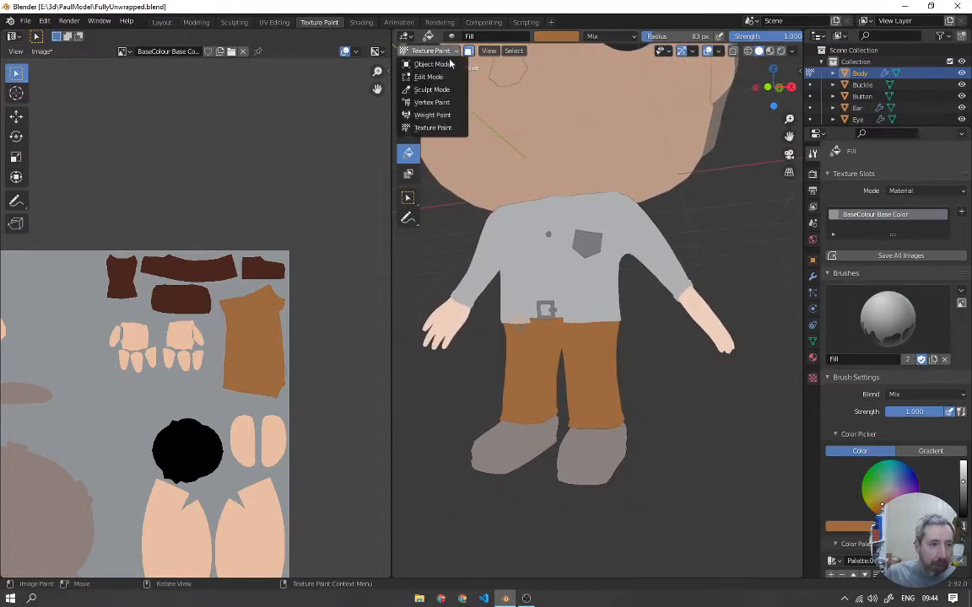
pyautogui.click(429, 76)
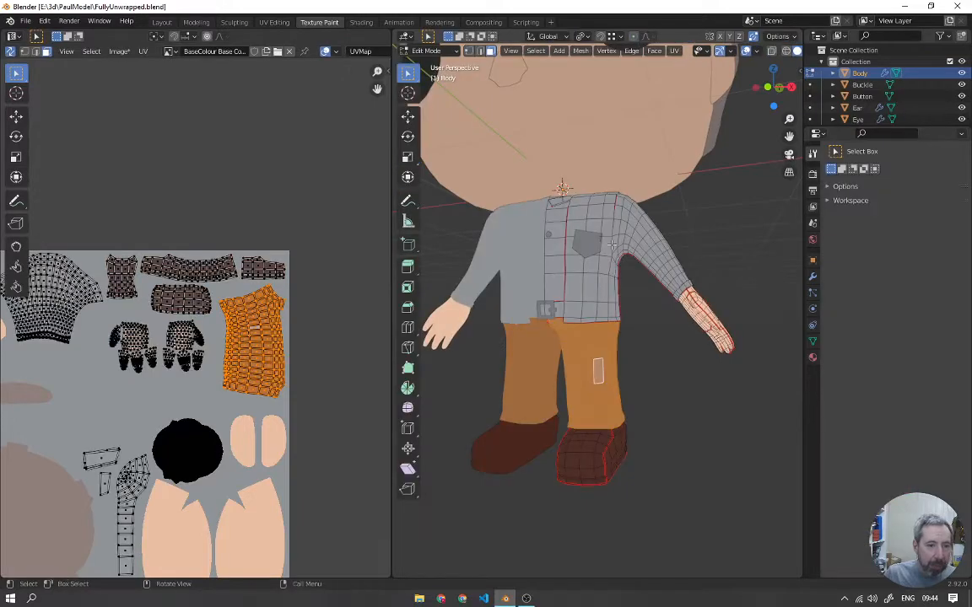
pyautogui.click(554, 267)
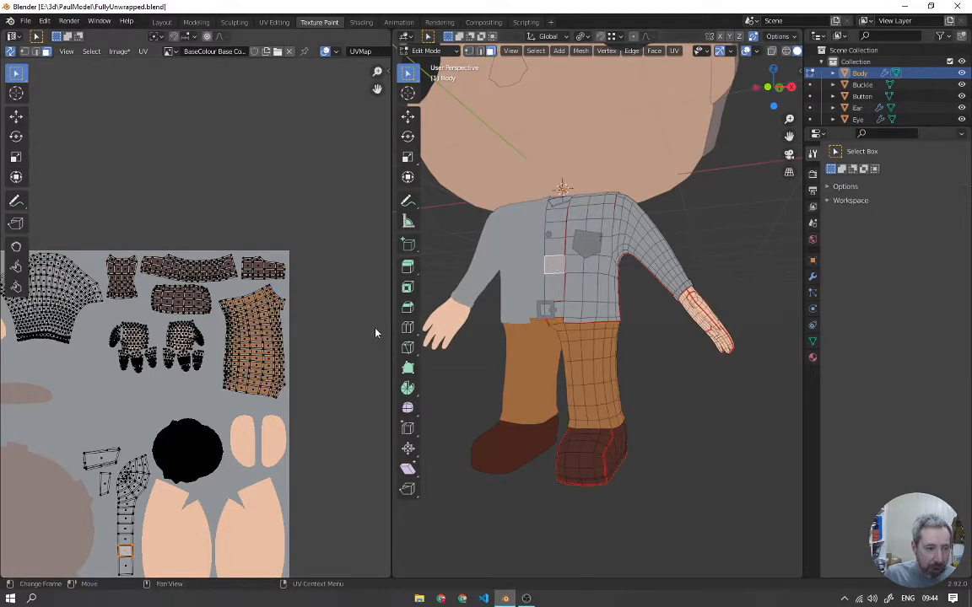
pyautogui.moveTo(218, 322); pyautogui.dragTo(233, 313, button='middle')
pyautogui.scroll(4, 262, 279)
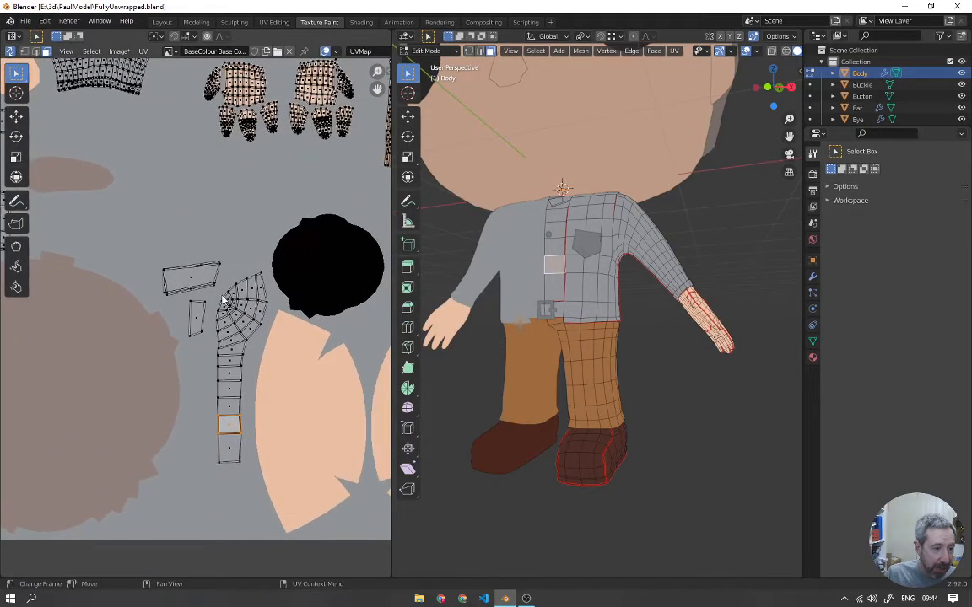
pyautogui.click(191, 279)
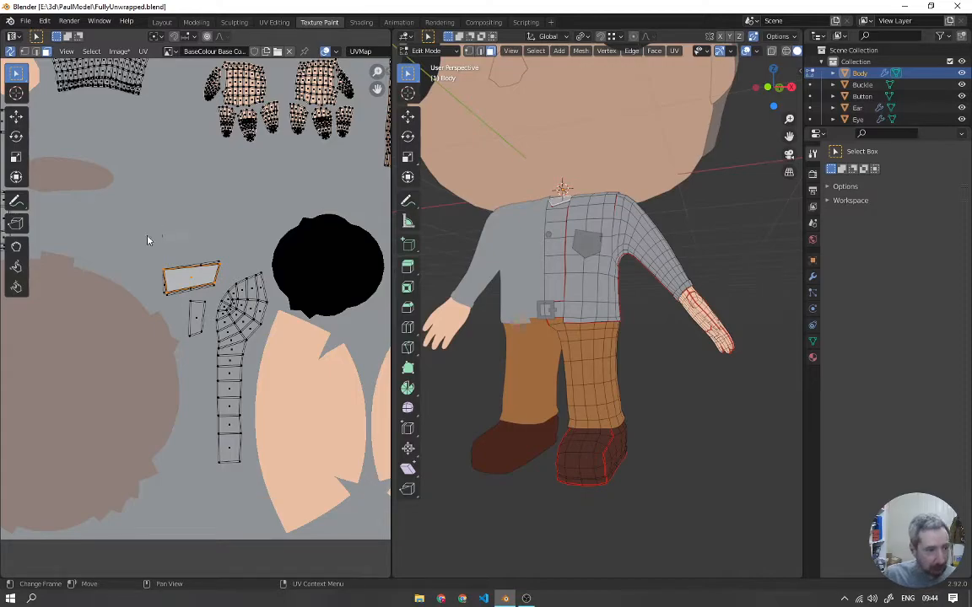
pyautogui.moveTo(147, 240); pyautogui.dragTo(278, 487)
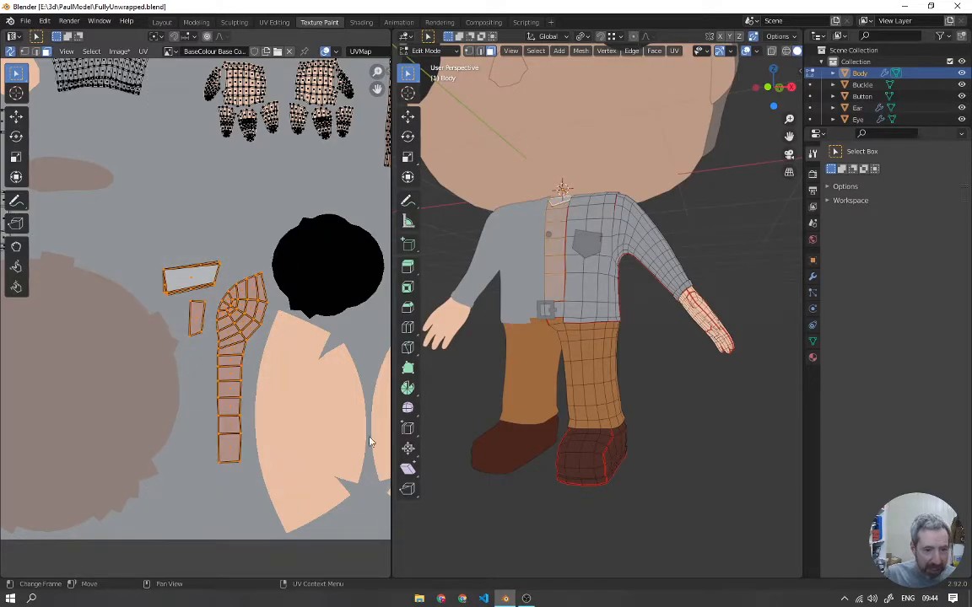
# Add all linked faces of the sleeve to the shirt front and collar selection.
pyautogui.moveTo(711, 340); pyautogui.dragTo(656, 382, button='middle')
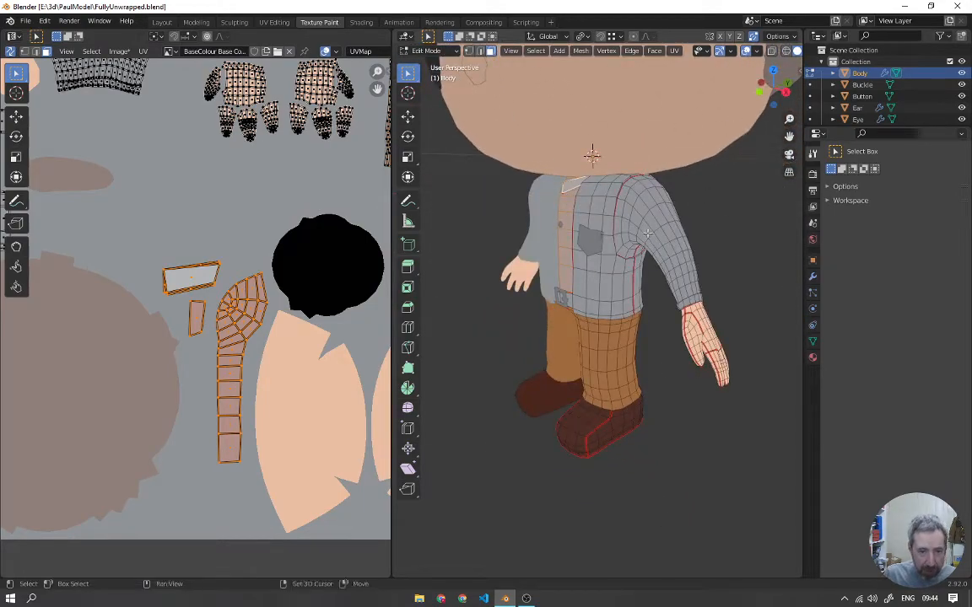
pyautogui.keyDown('shift'); pyautogui.click(651, 221); pyautogui.keyUp('shift')
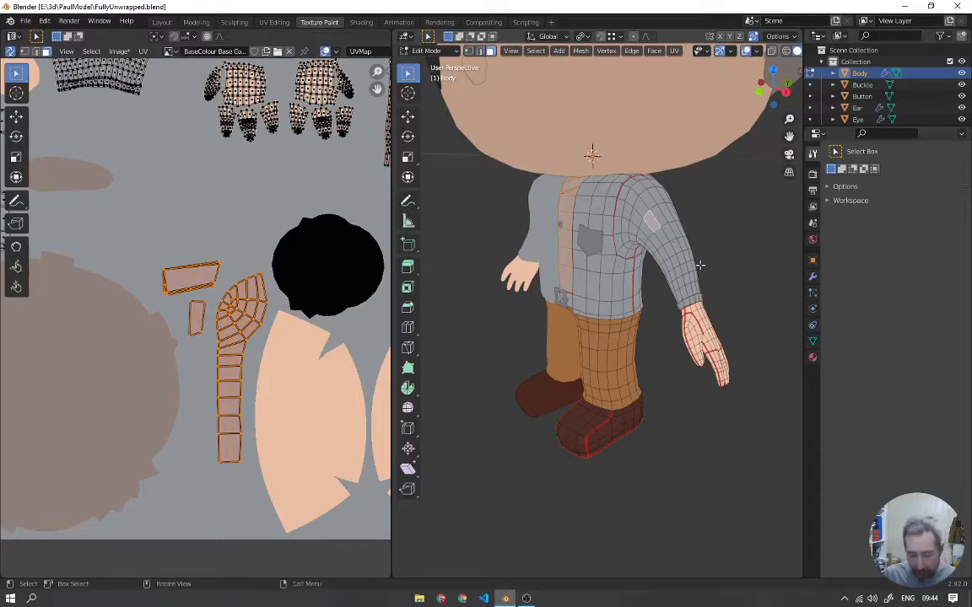
pyautogui.hotkey('ctrl', 'l')
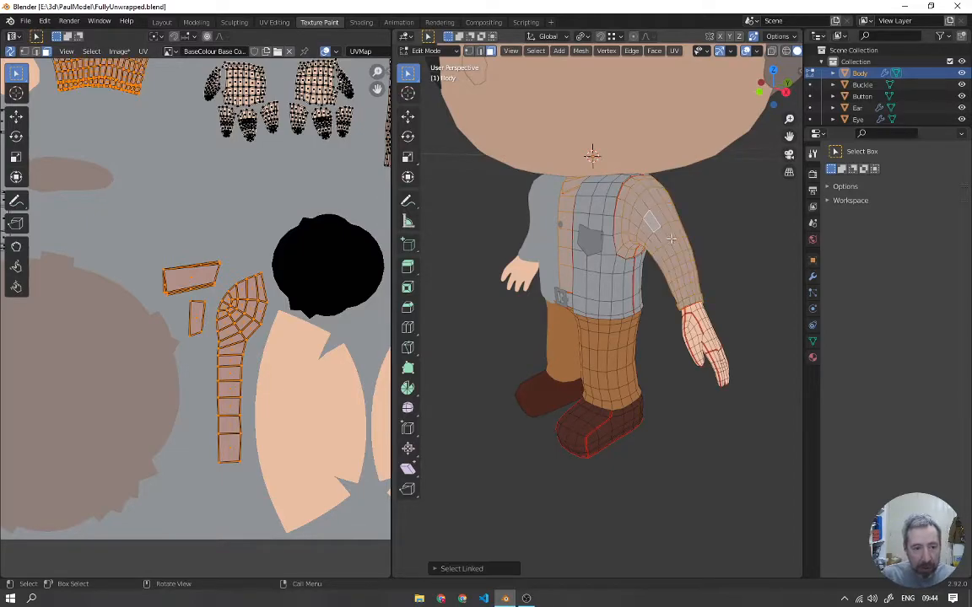
pyautogui.moveTo(744, 278); pyautogui.dragTo(768, 297, button='middle')
pyautogui.scroll(-2, 173, 179)
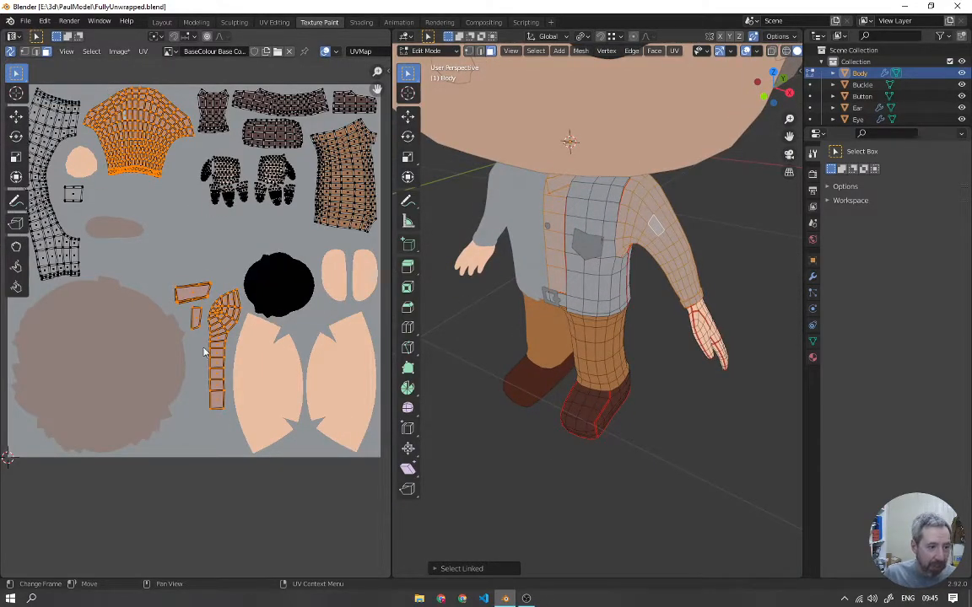
pyautogui.moveTo(675, 338); pyautogui.dragTo(731, 319, button='middle')
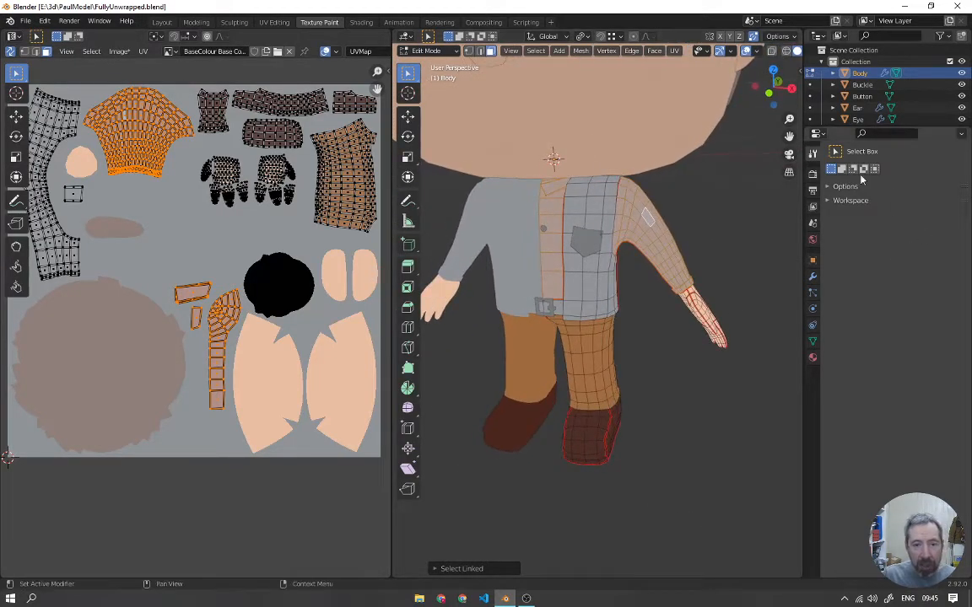
# Switch the body to Texture Paint mode and fill the selected shirt front, collar and sleeve faces with a dark blue.
pyautogui.click(426, 51)
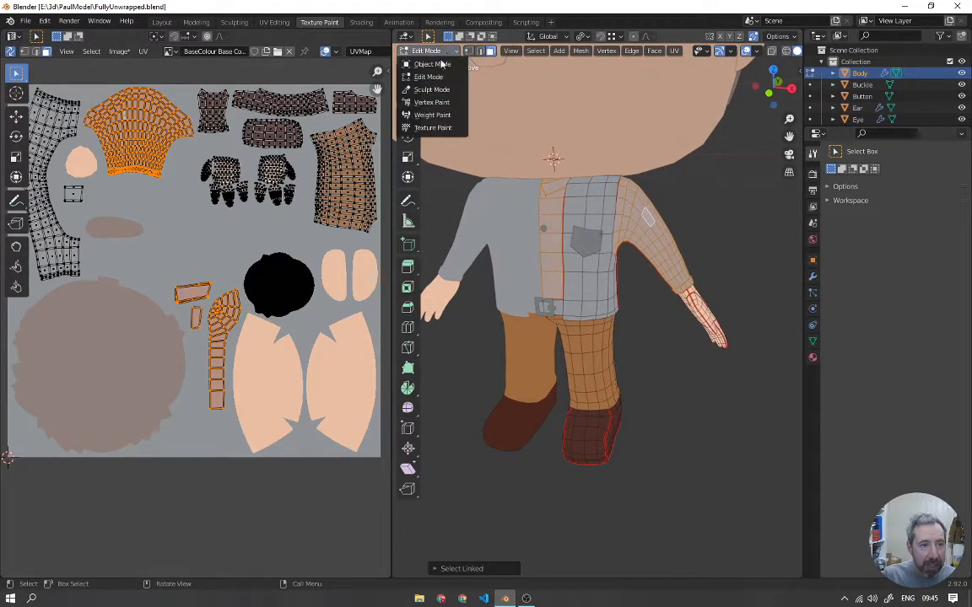
pyautogui.click(418, 117)
pyautogui.click(907, 481)
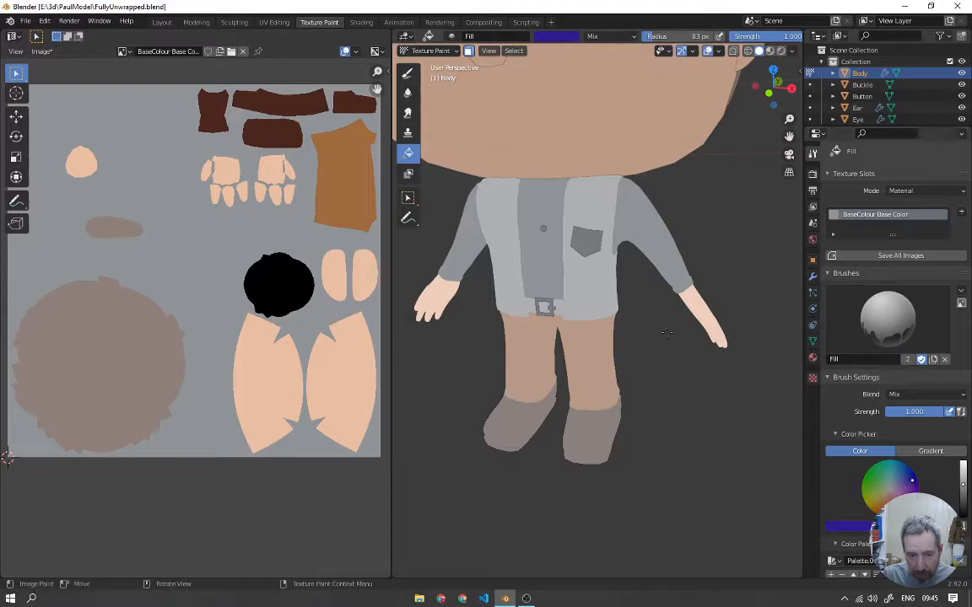
pyautogui.click(547, 244)
pyautogui.moveTo(632, 288); pyautogui.dragTo(632, 320, button='middle')
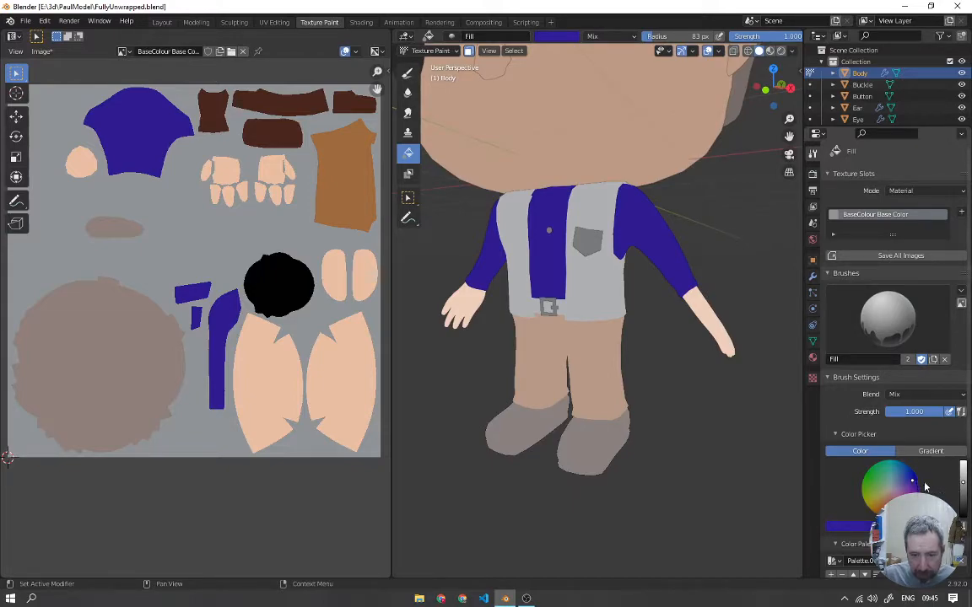
pyautogui.moveTo(910, 481); pyautogui.dragTo(909, 481)
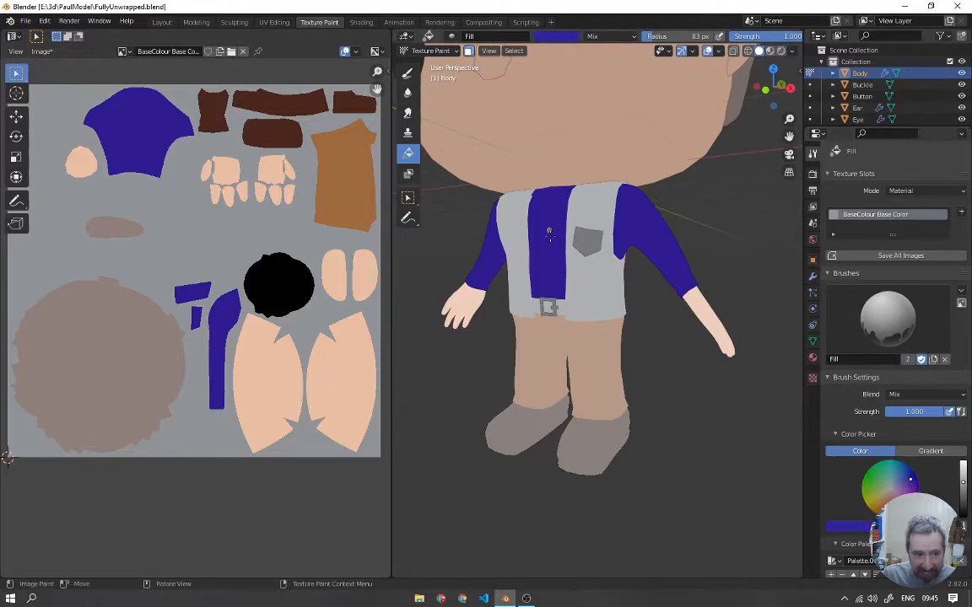
pyautogui.moveTo(688, 371)
pyautogui.mouseDown(button='middle')
pyautogui.moveTo(653, 364)
pyautogui.moveTo(684, 357)
pyautogui.moveTo(671, 338)
pyautogui.moveTo(641, 354)
pyautogui.moveTo(612, 345)
pyautogui.mouseUp(button='middle')
pyautogui.keyDown('alt'); pyautogui.moveTo(625, 299); pyautogui.dragTo(727, 304, button='middle'); pyautogui.keyUp('alt')
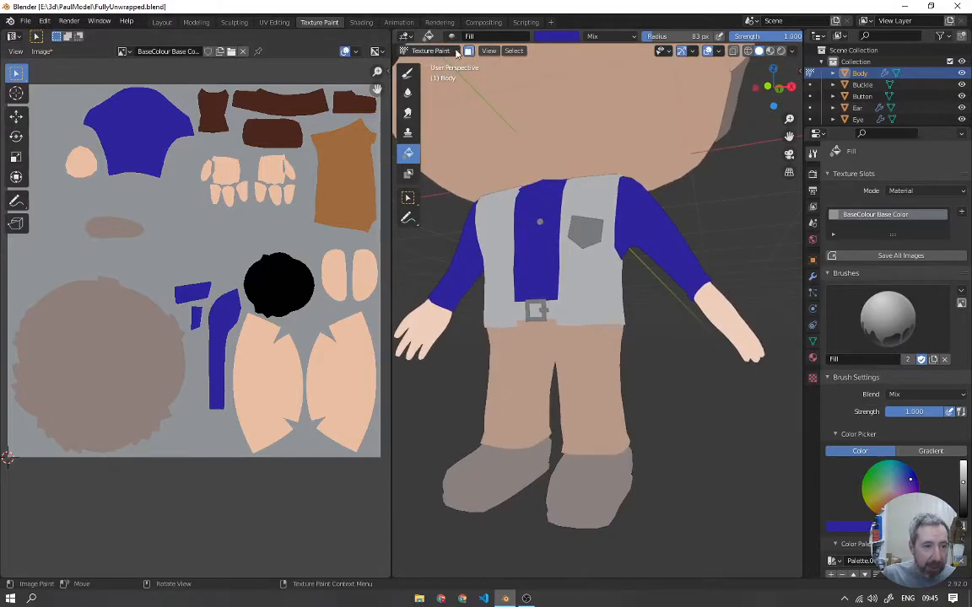
# Return the body to Edit Mode and select all linked faces of the waistcoat panel in place of the shirt.
pyautogui.click(413, 50)
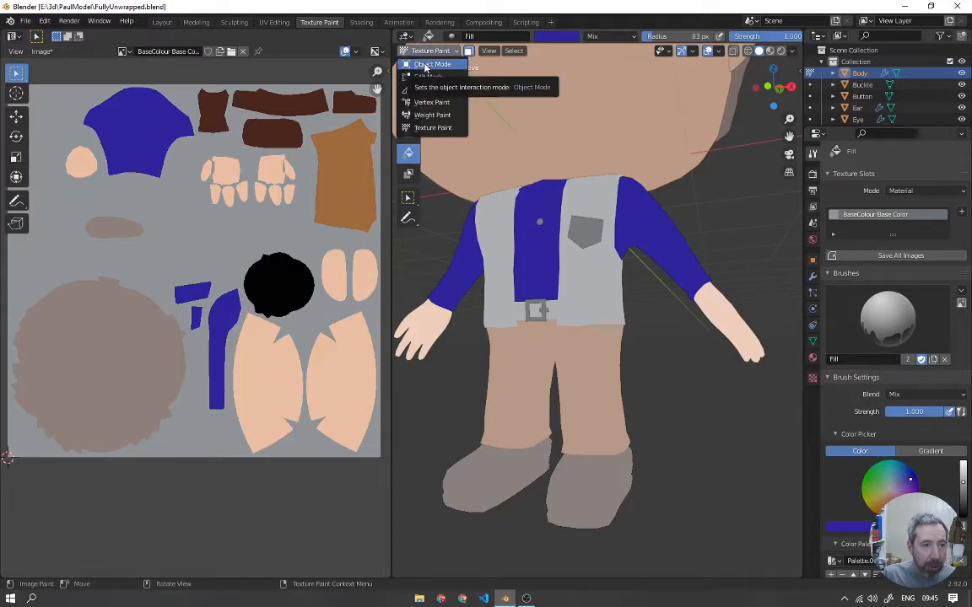
pyautogui.click(427, 76)
pyautogui.click(586, 272)
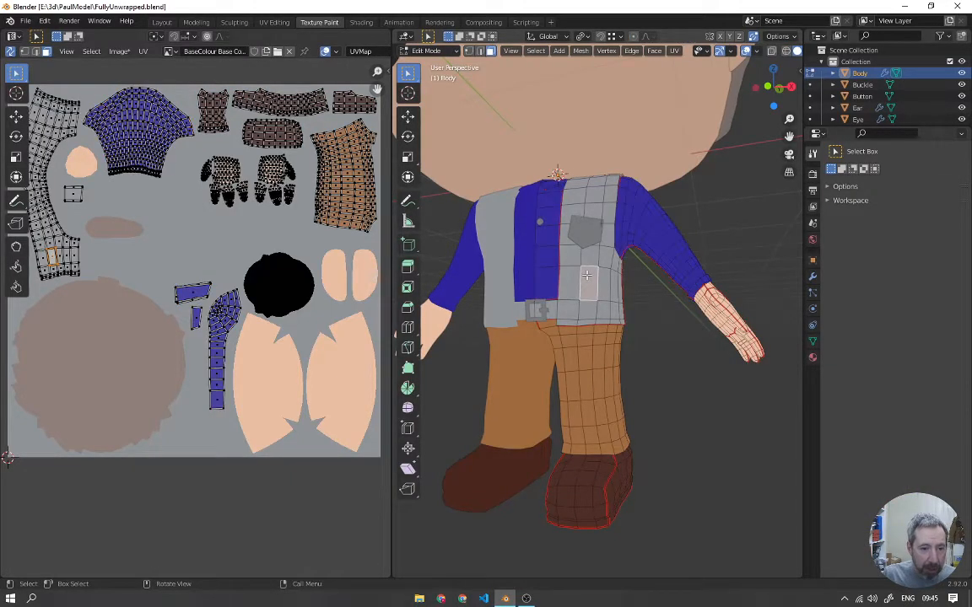
pyautogui.hotkey('ctrl', 'l')
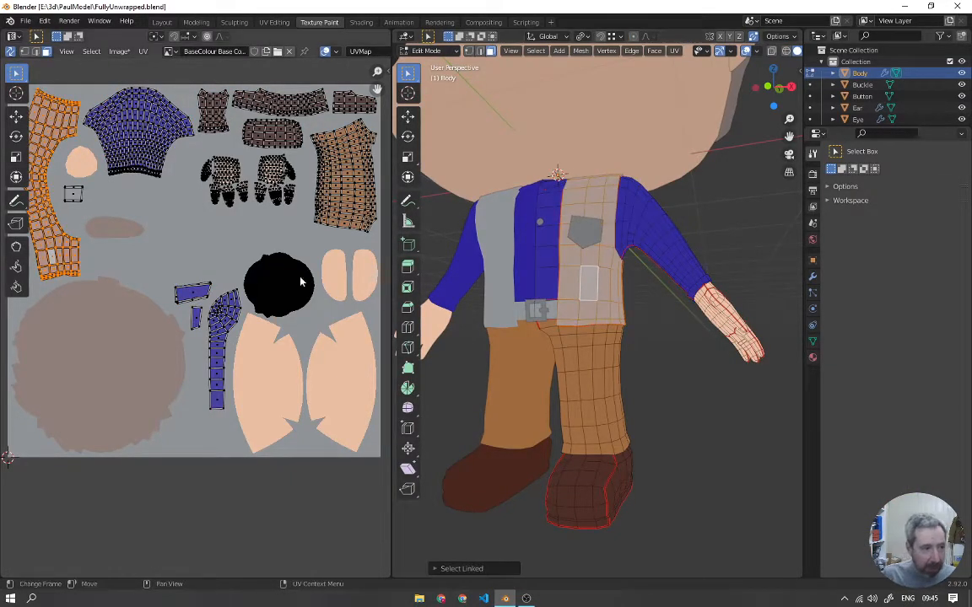
# Try adding the small rectangular UV island beside the waistcoat to the selection and inspect the belt area from below.
pyautogui.scroll(-2, 185, 270)
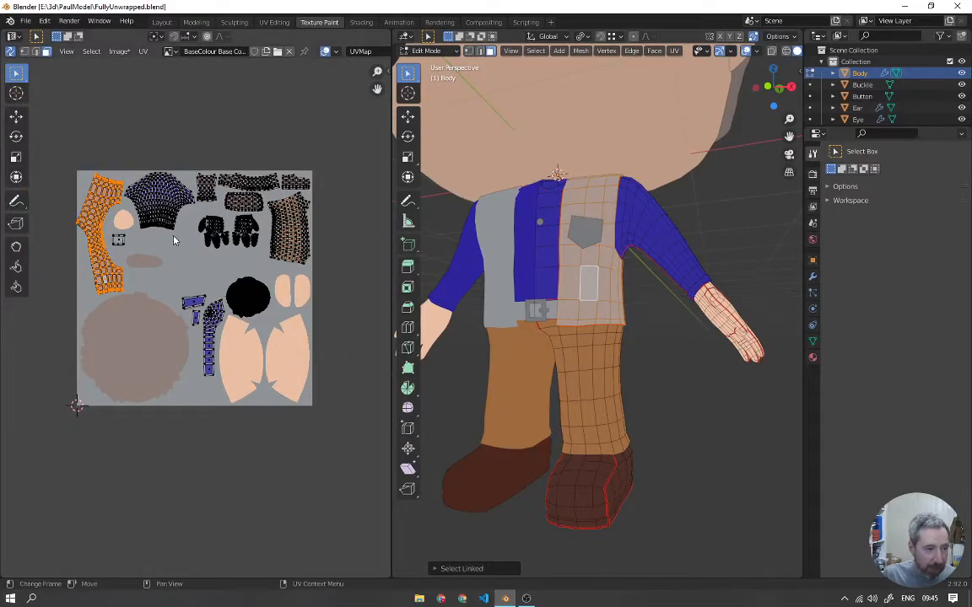
pyautogui.scroll(3, 112, 253)
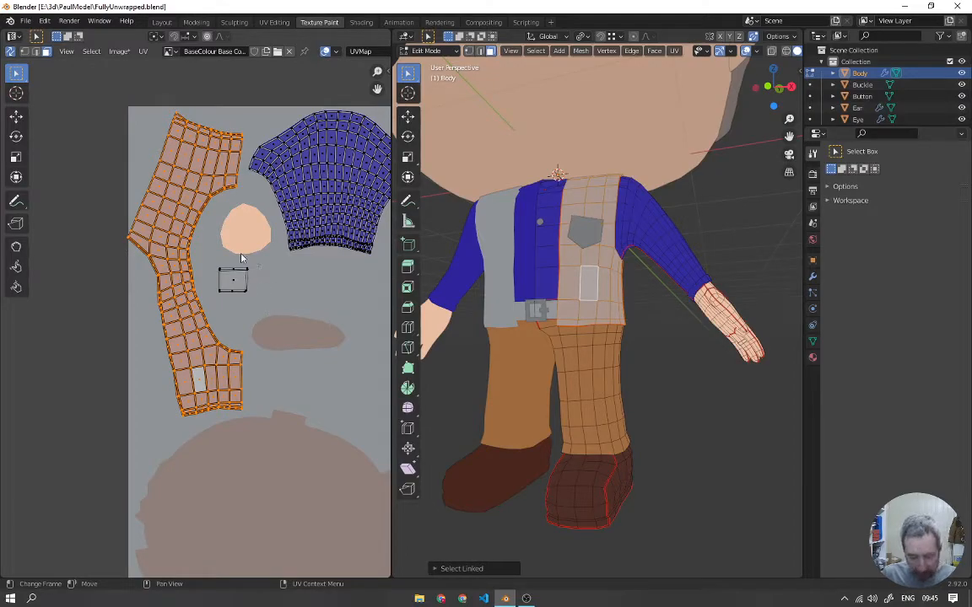
pyautogui.moveTo(90, 93); pyautogui.dragTo(250, 423)
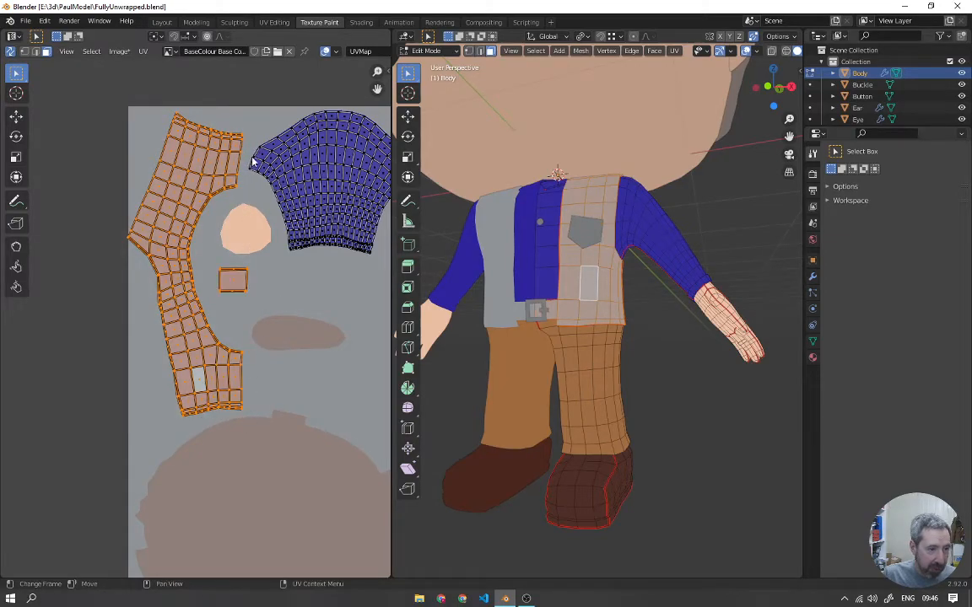
pyautogui.moveTo(631, 300); pyautogui.dragTo(528, 306, button='middle')
pyautogui.moveTo(670, 328); pyautogui.dragTo(617, 309, button='middle')
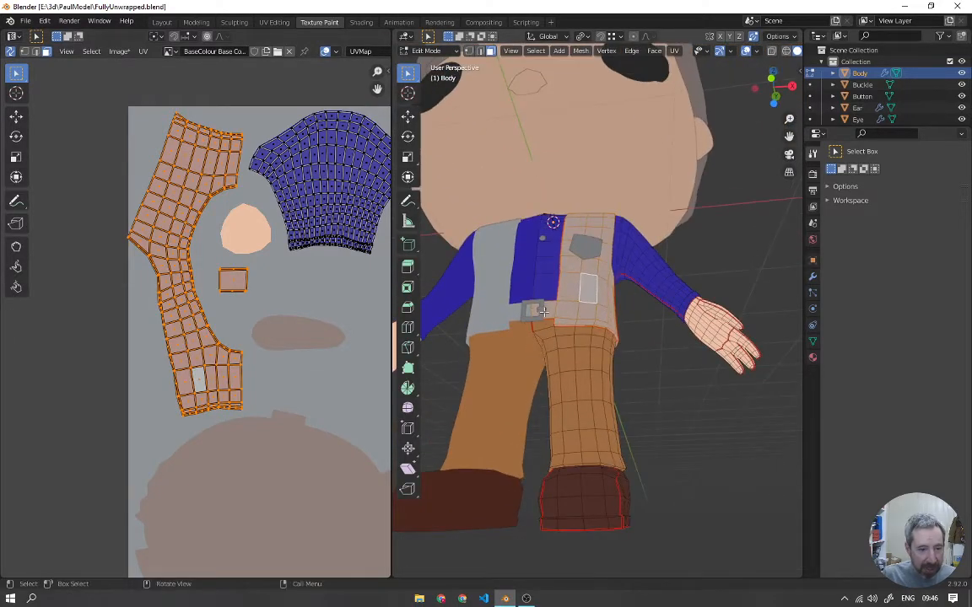
# Reselect only the waistcoat's linked faces and fill them with a lighter medium blue in Texture Paint mode.
pyautogui.click(593, 287)
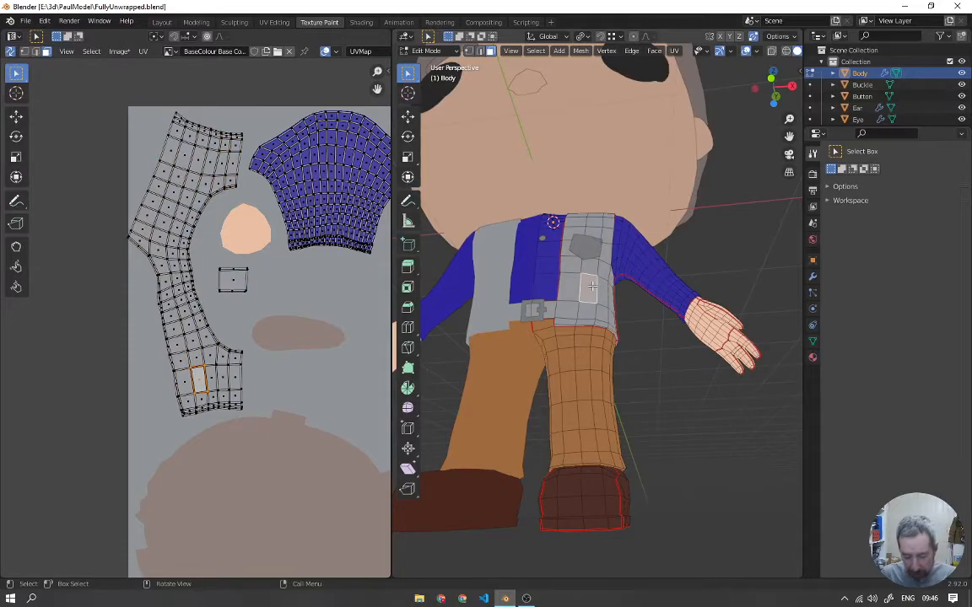
pyautogui.press('l')
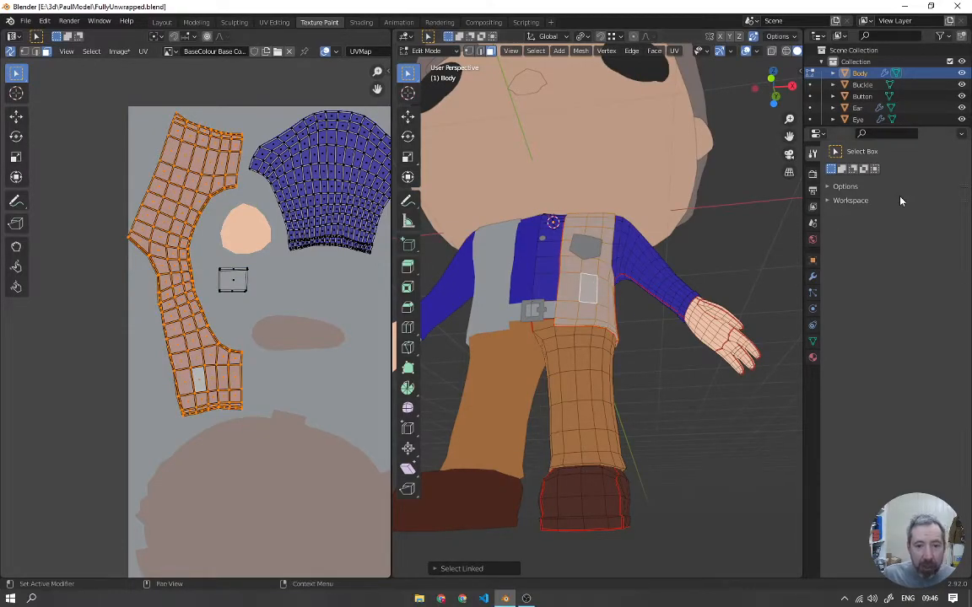
pyautogui.click(418, 50)
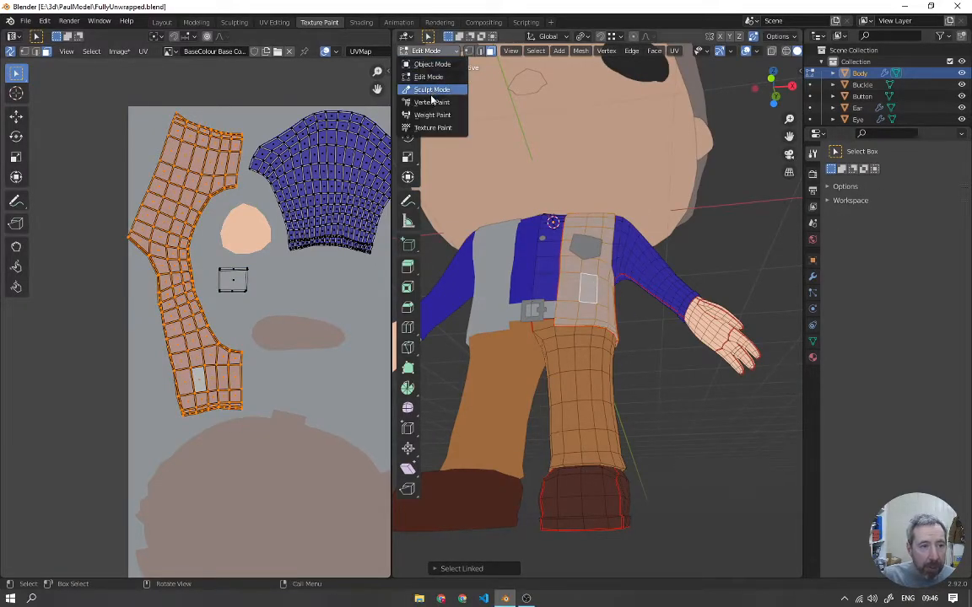
pyautogui.click(430, 126)
pyautogui.scroll(-5, 941, 301)
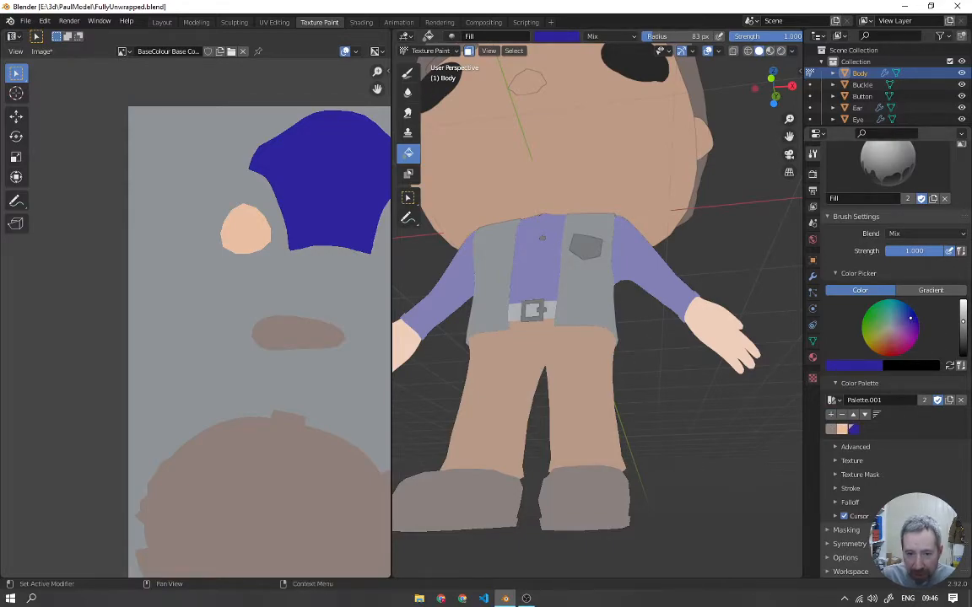
pyautogui.moveTo(910, 318); pyautogui.dragTo(907, 314)
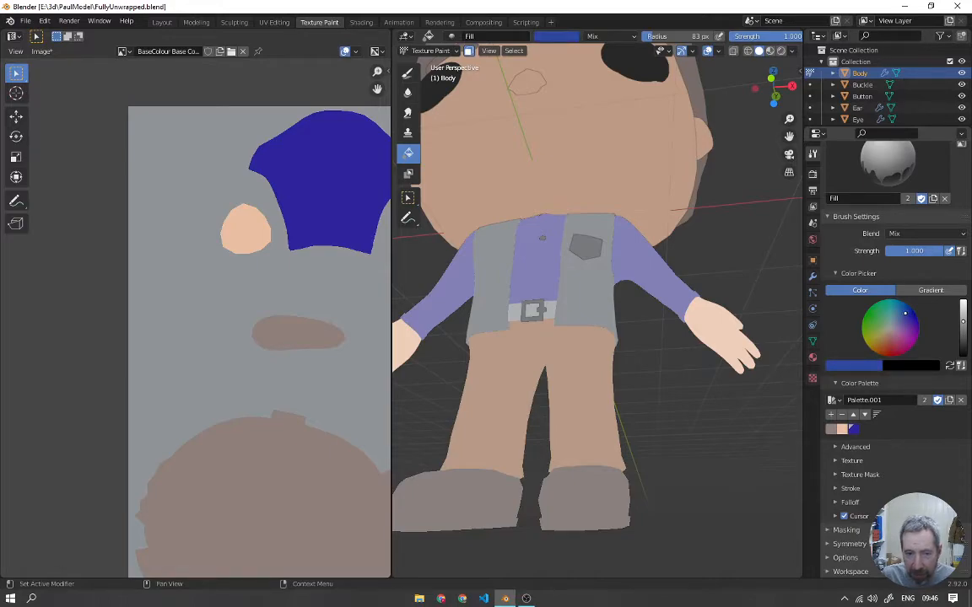
pyautogui.moveTo(907, 318); pyautogui.dragTo(904, 314)
pyautogui.click(572, 291)
pyautogui.moveTo(573, 292); pyautogui.dragTo(636, 360, button='middle')
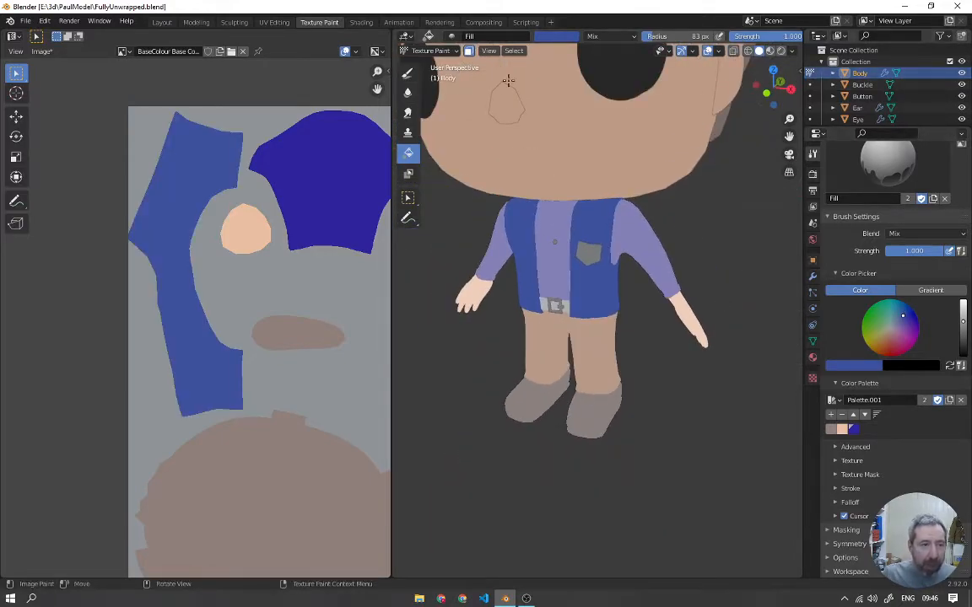
# Switch the body to Object Mode and select the chest pocket object instead.
pyautogui.click(435, 51)
pyautogui.click(444, 67)
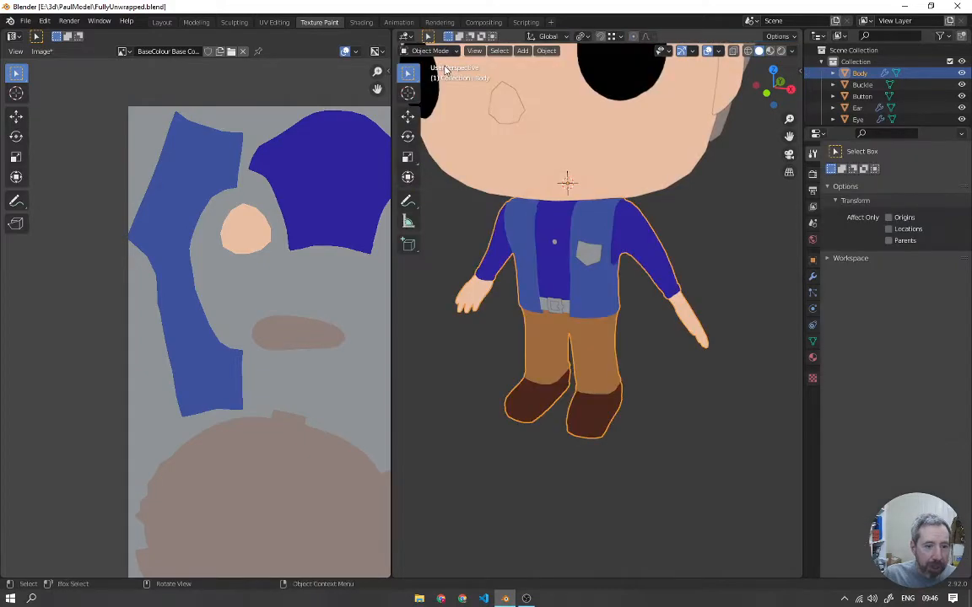
pyautogui.click(588, 260)
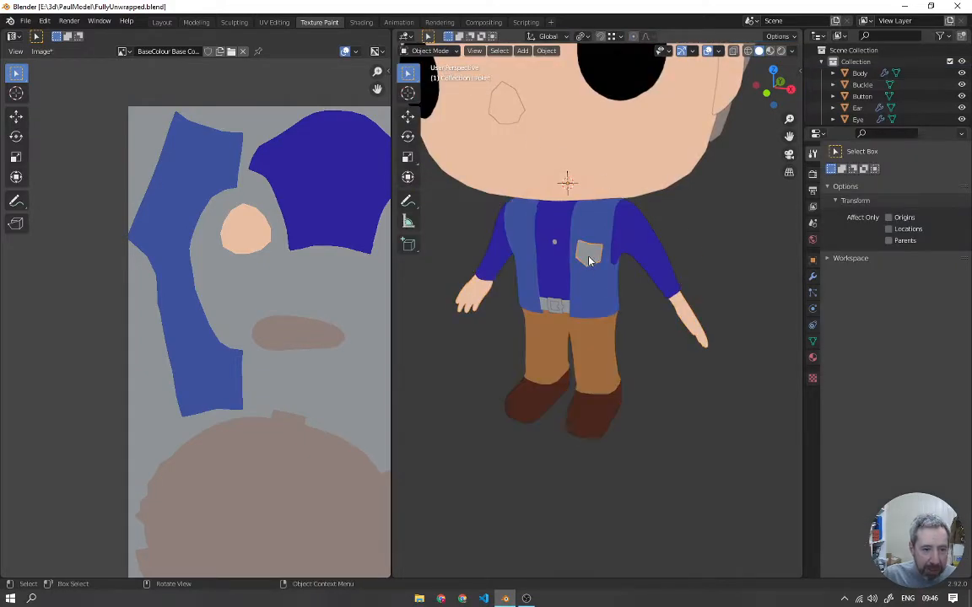
# Select all faces of the pocket in Edit Mode and switch the pocket to Texture Paint mode.
pyautogui.click(451, 52)
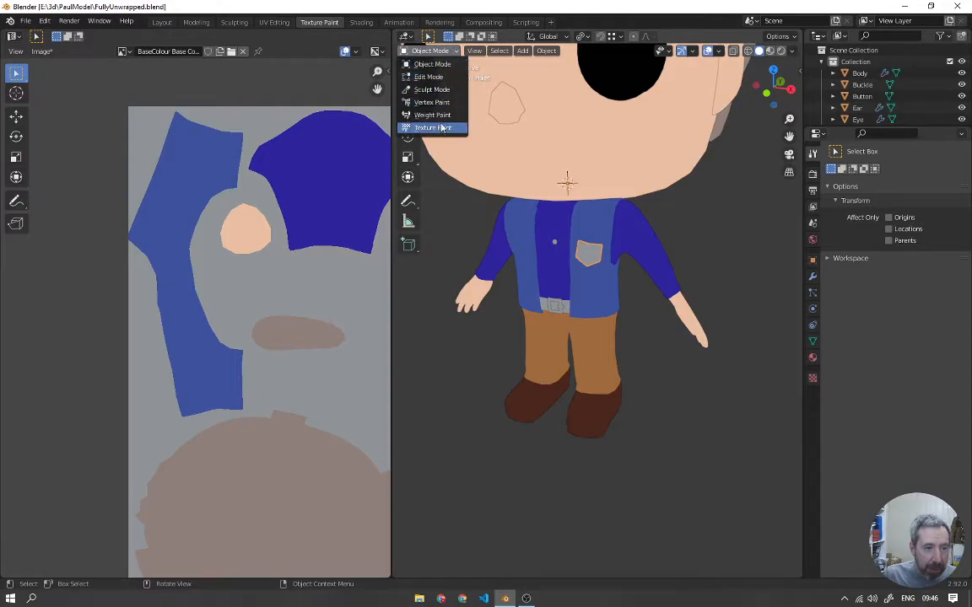
pyautogui.click(430, 77)
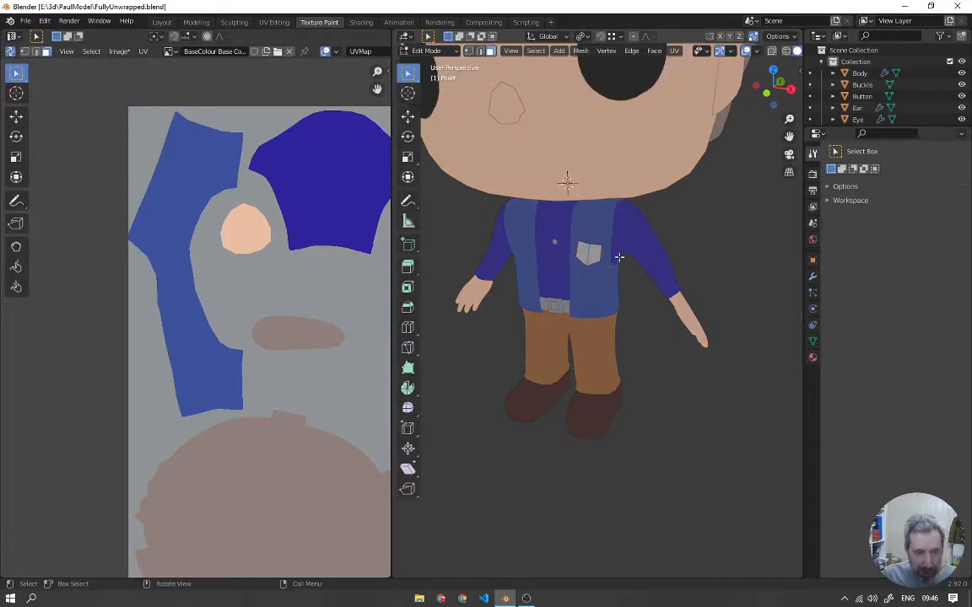
pyautogui.press('a')
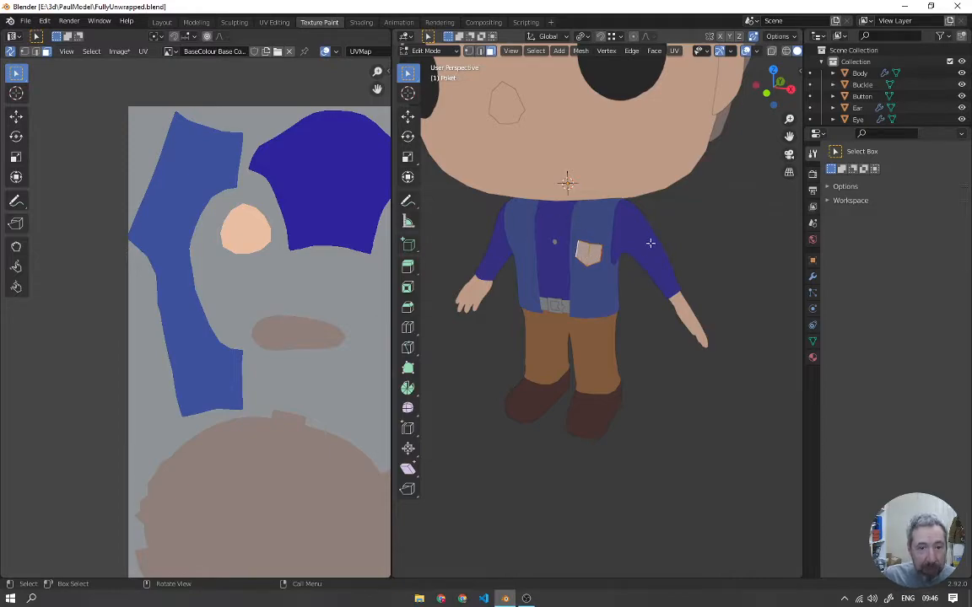
pyautogui.click(427, 51)
pyautogui.click(430, 128)
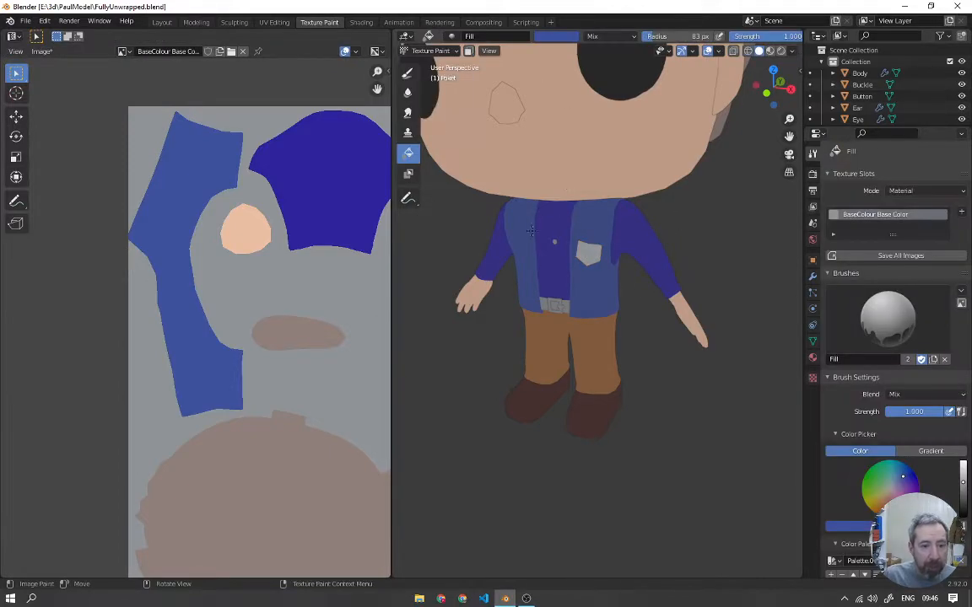
# Fill the chest pocket with the waistcoat's medium blue and add that blue to the colour palette.
pyautogui.click(581, 254)
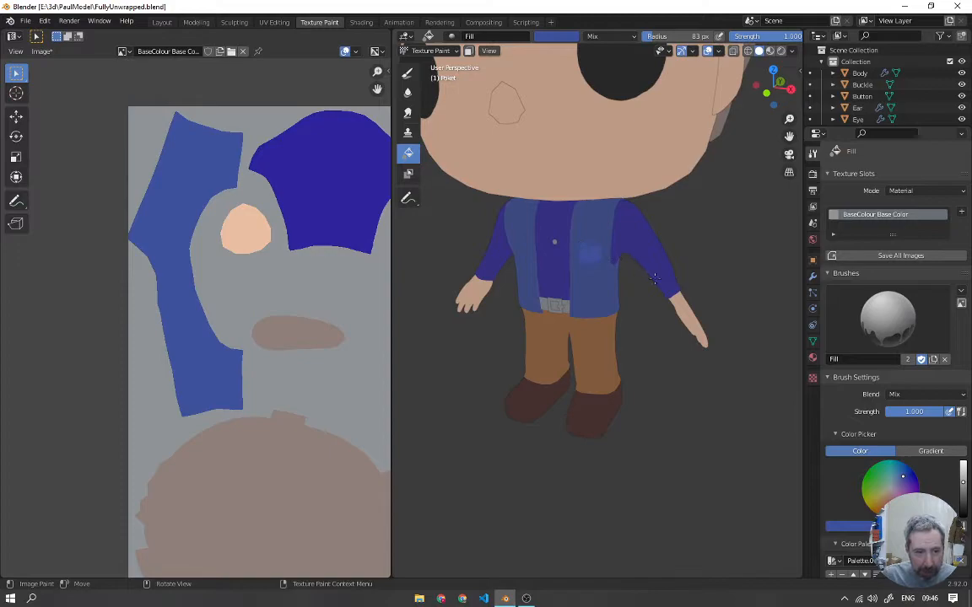
pyautogui.scroll(-2, 590, 269)
pyautogui.moveTo(682, 391); pyautogui.dragTo(564, 194, button='middle')
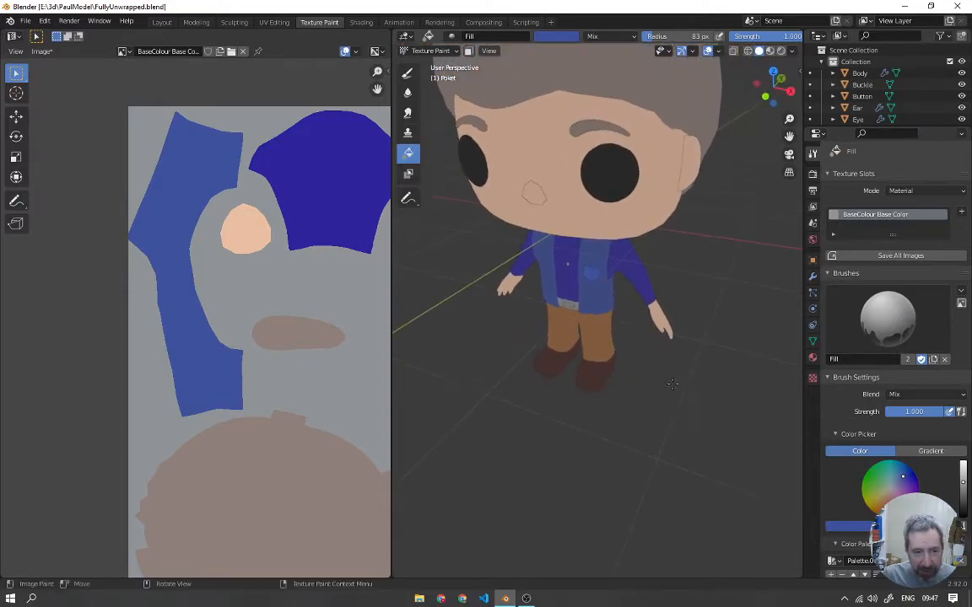
pyautogui.scroll(-2, 905, 481)
pyautogui.scroll(-3, 905, 481)
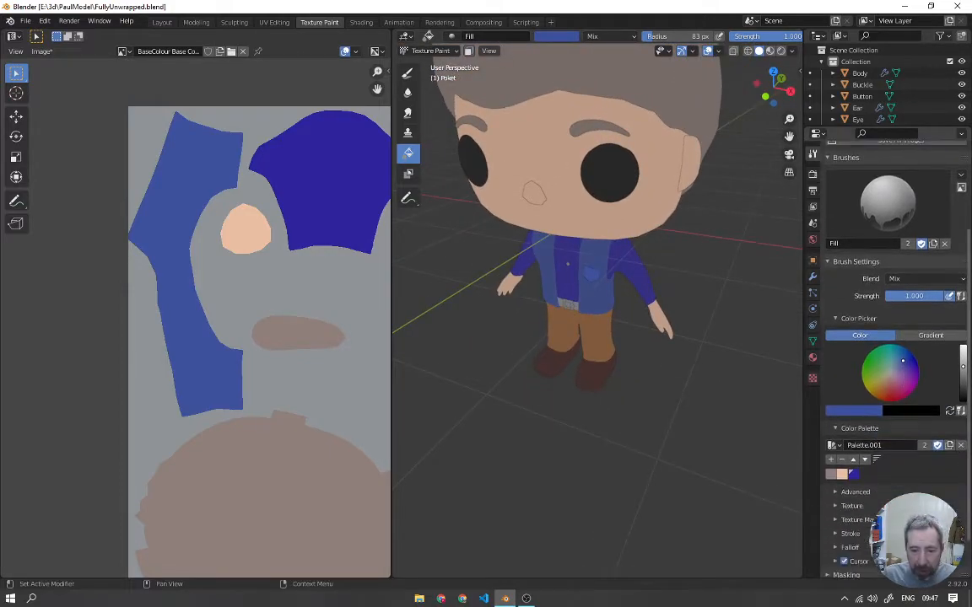
pyautogui.click(832, 462)
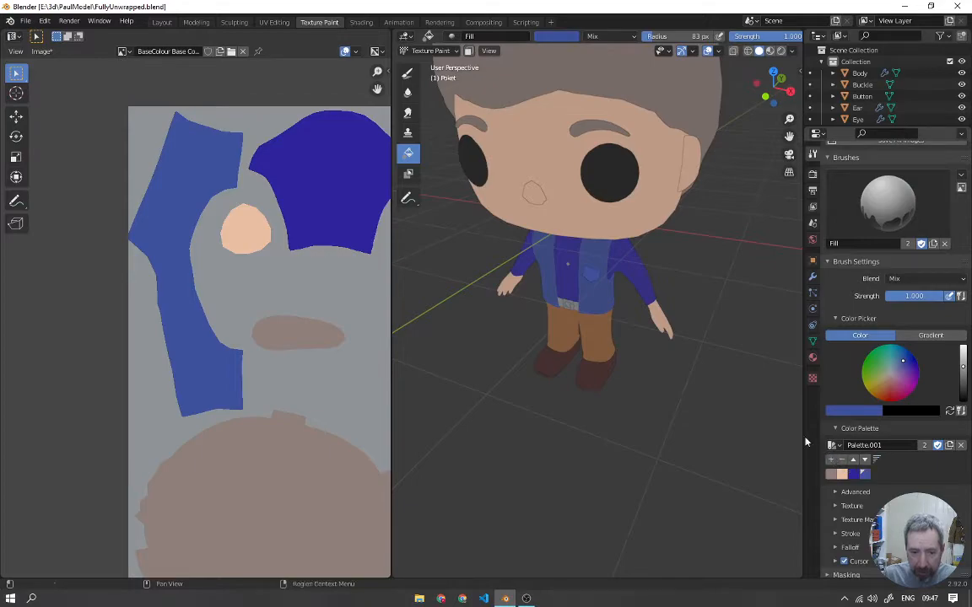
# Clear the pocket's face selection in Edit Mode and return the pocket to Object Mode.
pyautogui.scroll(3, 556, 221)
pyautogui.moveTo(603, 263); pyautogui.dragTo(622, 210, button='middle')
pyautogui.scroll(5, 622, 210)
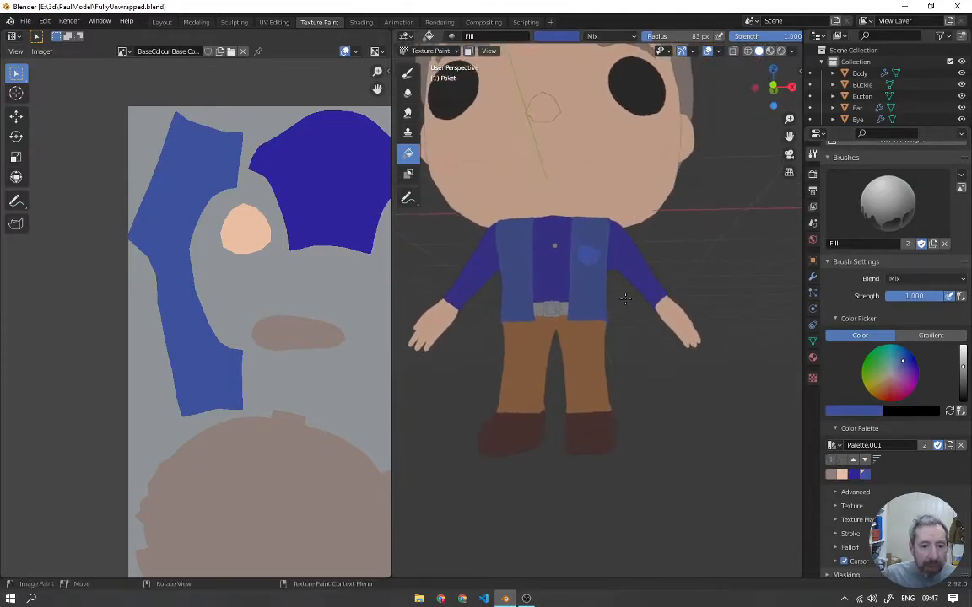
pyautogui.click(434, 52)
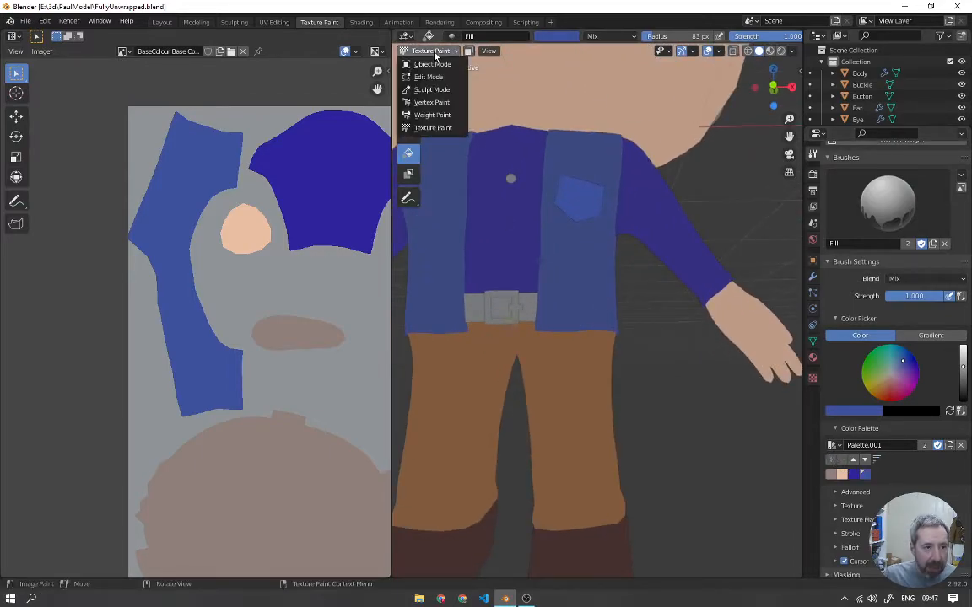
pyautogui.click(435, 74)
pyautogui.hotkey('alt', 'a')
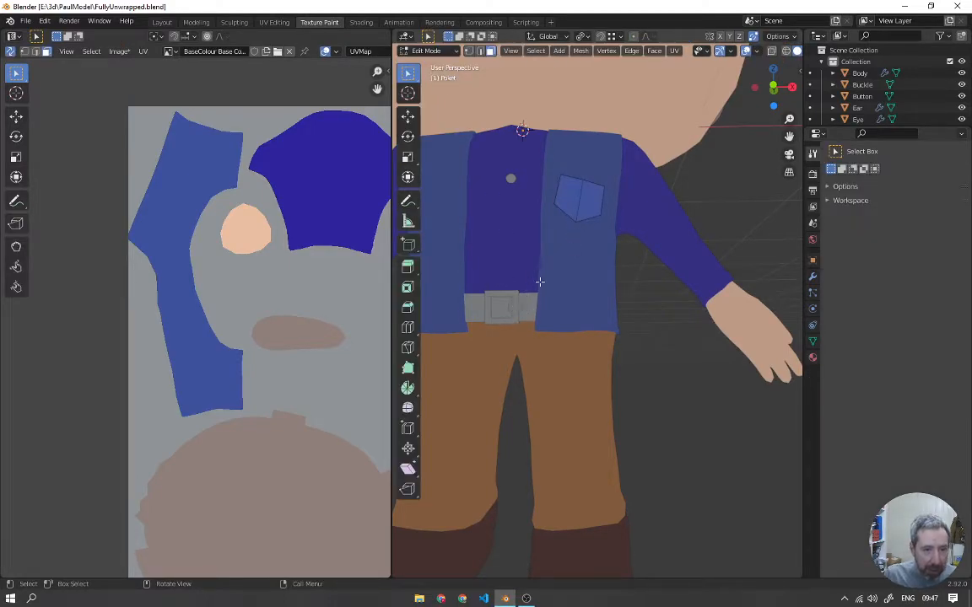
pyautogui.press('Tab')
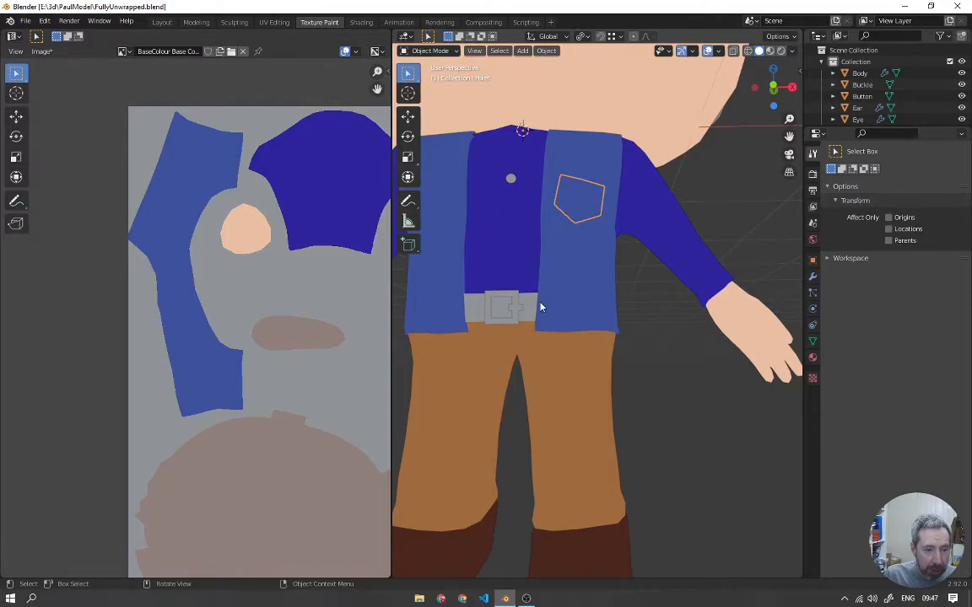
# Select the body object and pick the belt's faces beside the buckle in Edit Mode.
pyautogui.click(531, 306)
pyautogui.click(426, 51)
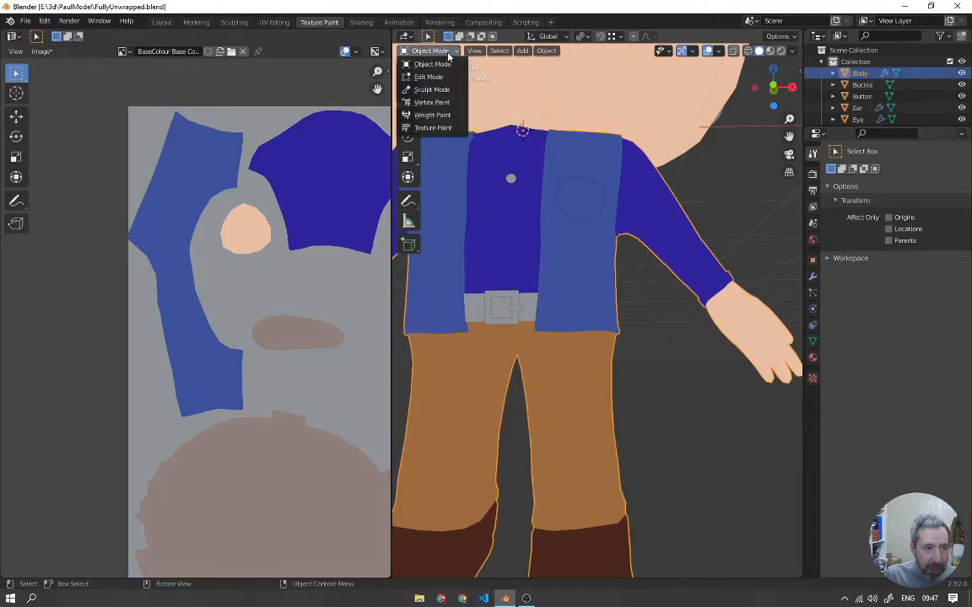
pyautogui.click(415, 74)
pyautogui.click(530, 306)
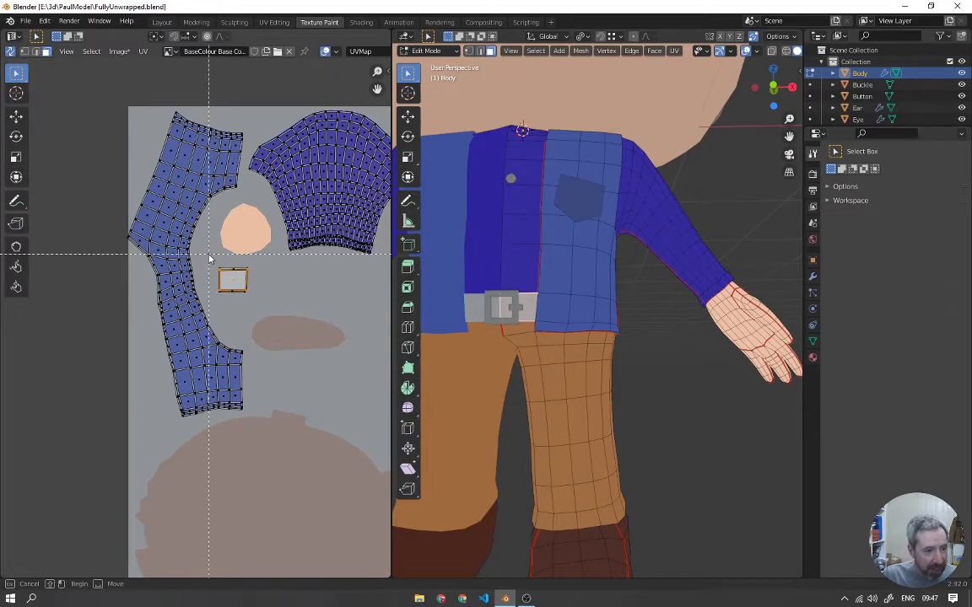
# Fill the selected belt faces with a darkened reddish brown in Texture Paint mode.
pyautogui.scroll(6, 504, 308)
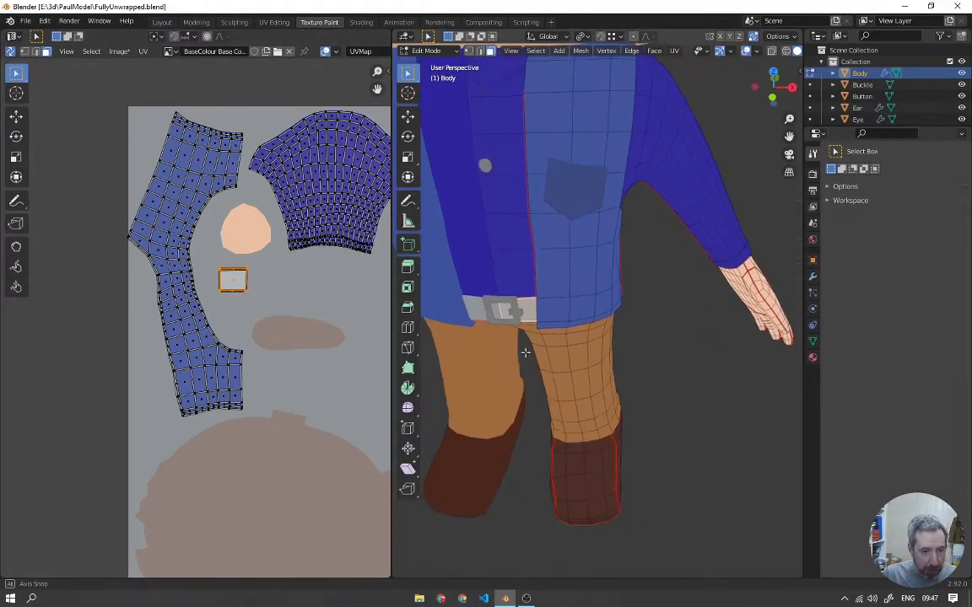
pyautogui.moveTo(493, 304); pyautogui.dragTo(590, 331, button='middle')
pyautogui.scroll(-1, 621, 405)
pyautogui.moveTo(614, 450); pyautogui.dragTo(658, 316, button='middle')
pyautogui.moveTo(732, 227); pyautogui.dragTo(690, 231, button='middle')
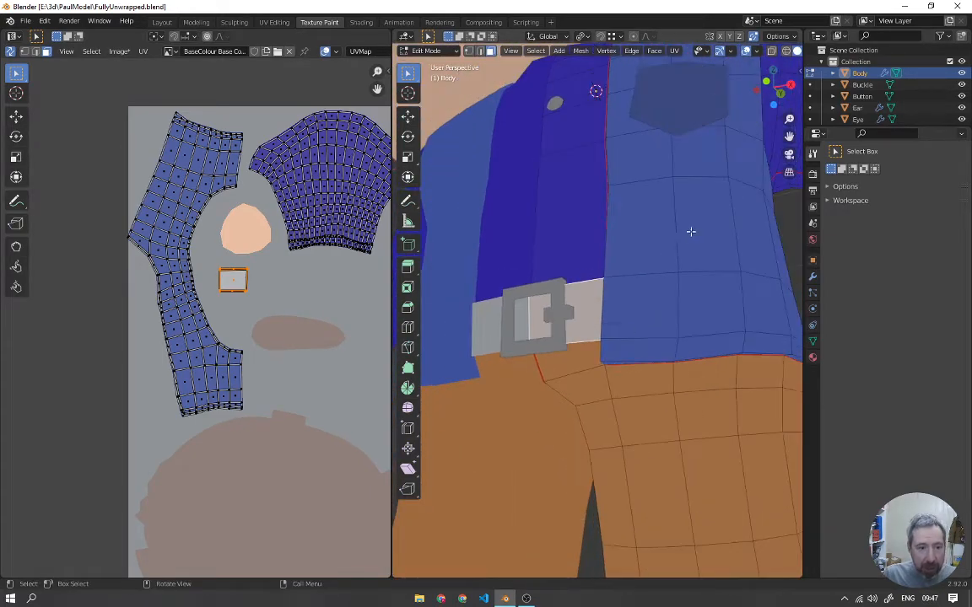
pyautogui.click(447, 52)
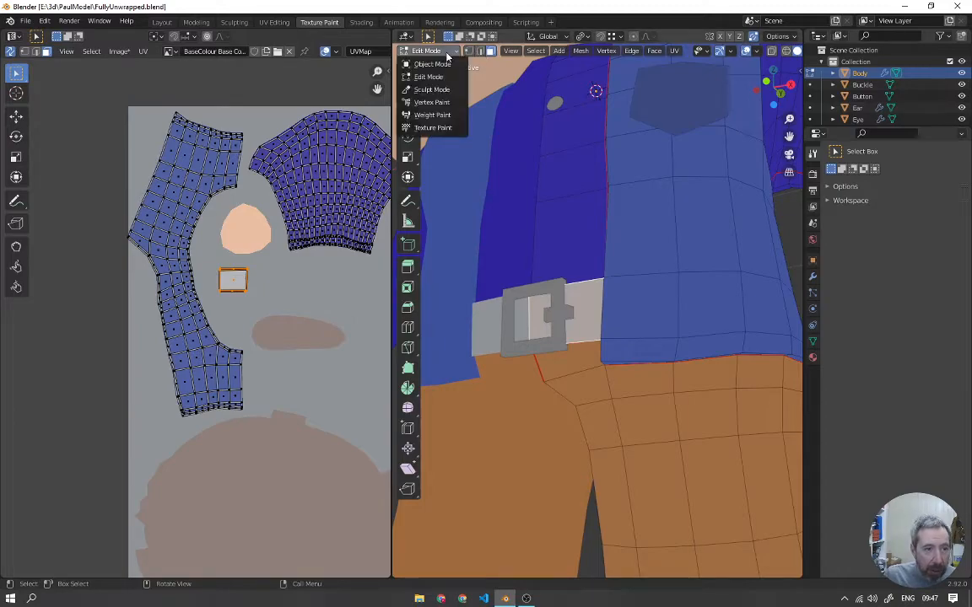
pyautogui.click(432, 128)
pyautogui.scroll(-5, 878, 390)
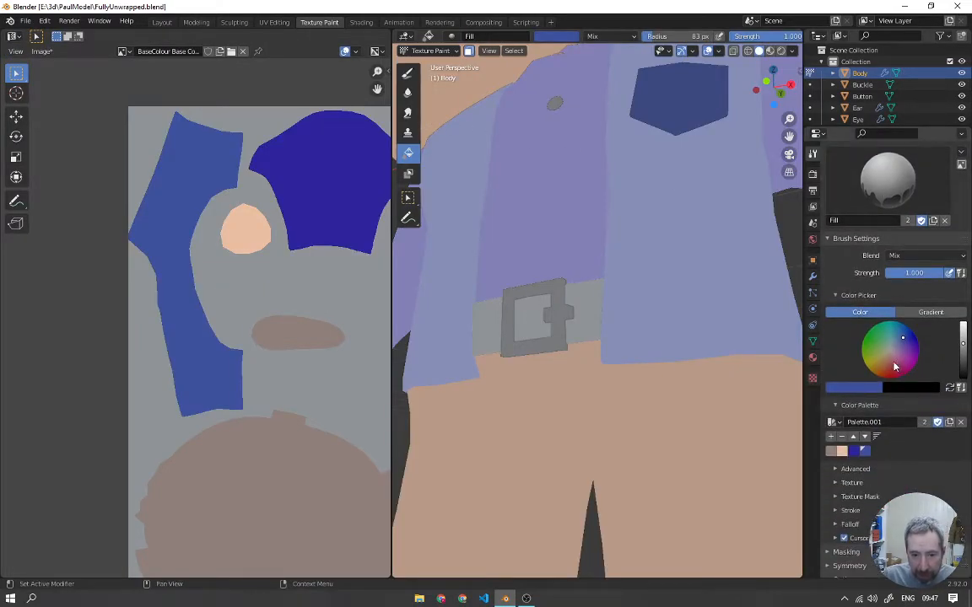
pyautogui.moveTo(895, 366); pyautogui.dragTo(886, 363)
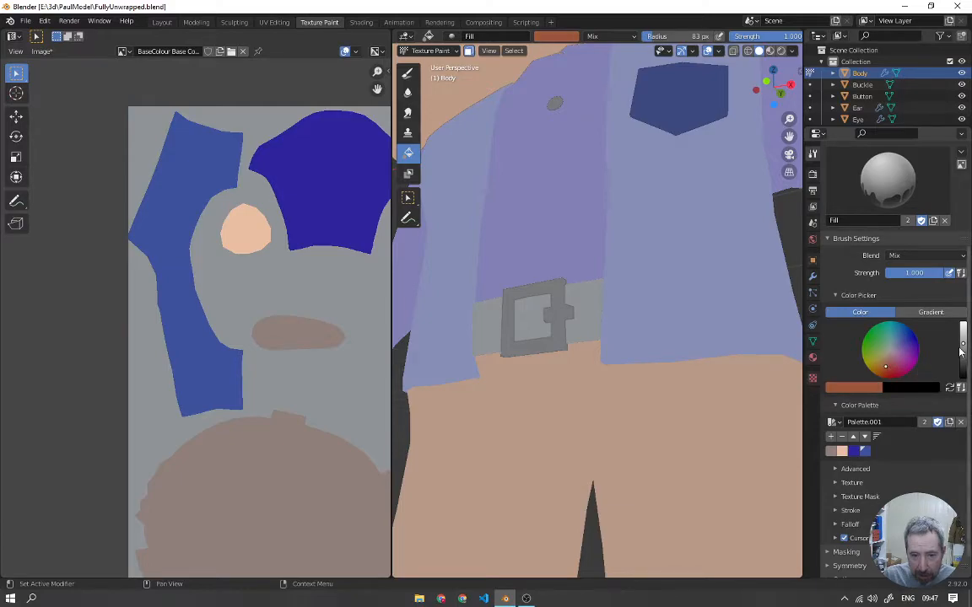
pyautogui.moveTo(963, 343); pyautogui.dragTo(962, 352)
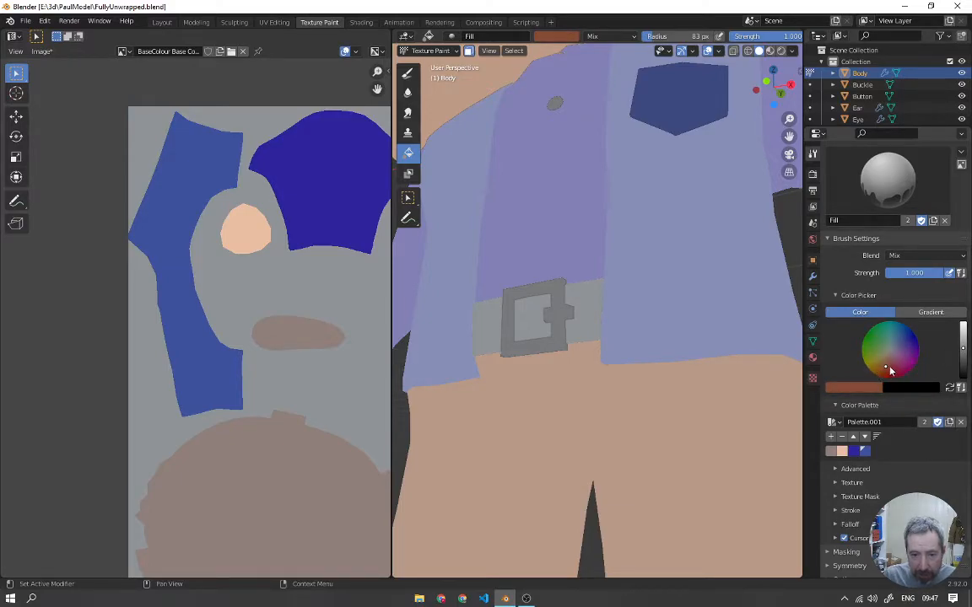
pyautogui.click(575, 321)
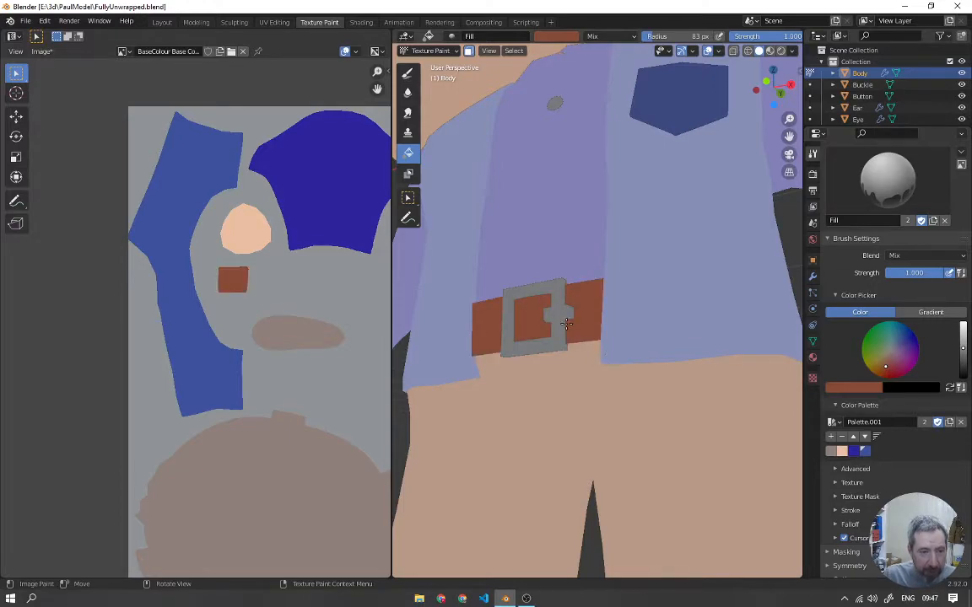
# Switch from the body to the belt buckle object and select all its UV islands in Edit Mode.
pyautogui.click(452, 54)
pyautogui.click(451, 78)
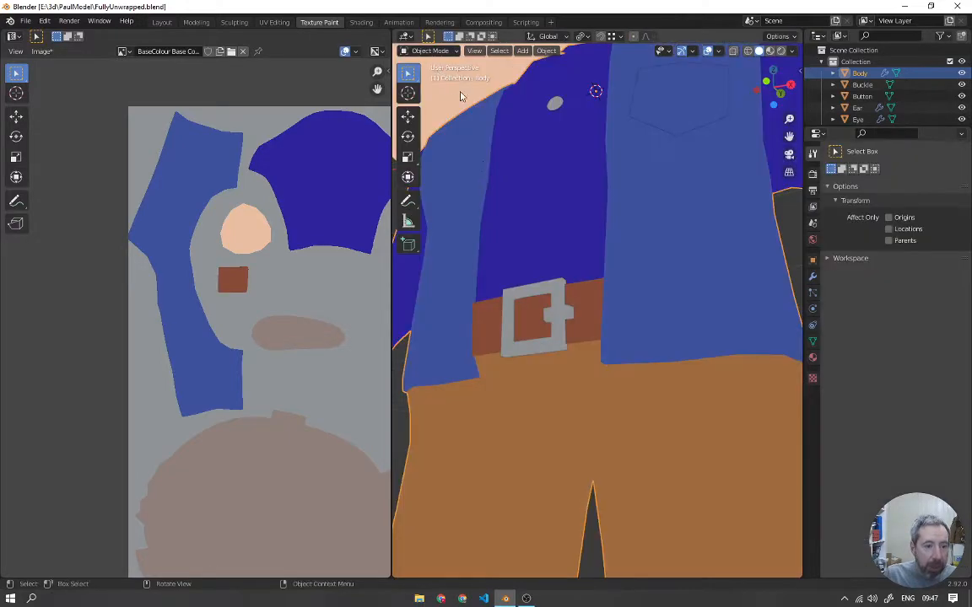
pyautogui.click(562, 285)
pyautogui.click(453, 51)
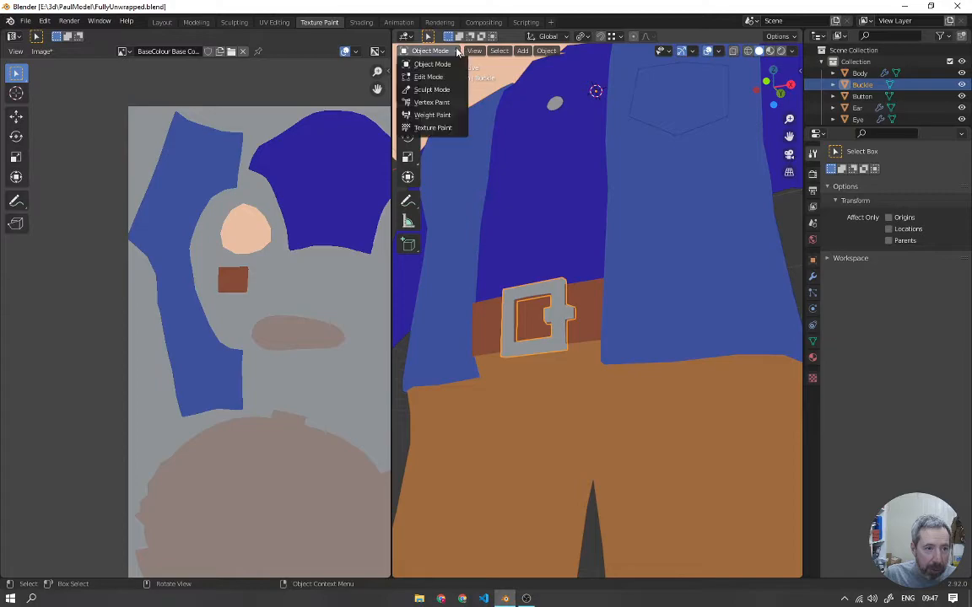
pyautogui.click(428, 78)
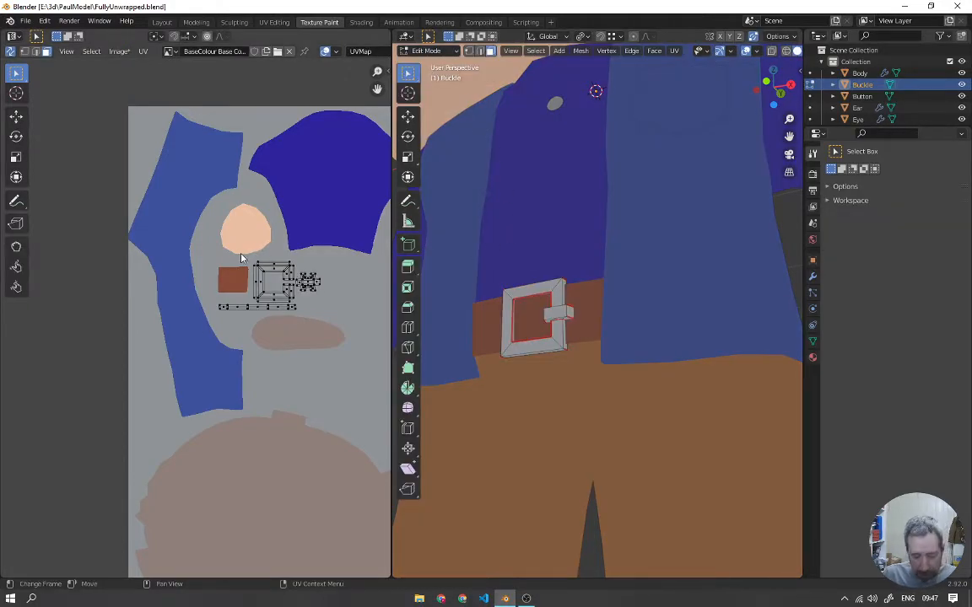
pyautogui.moveTo(189, 237); pyautogui.dragTo(364, 337)
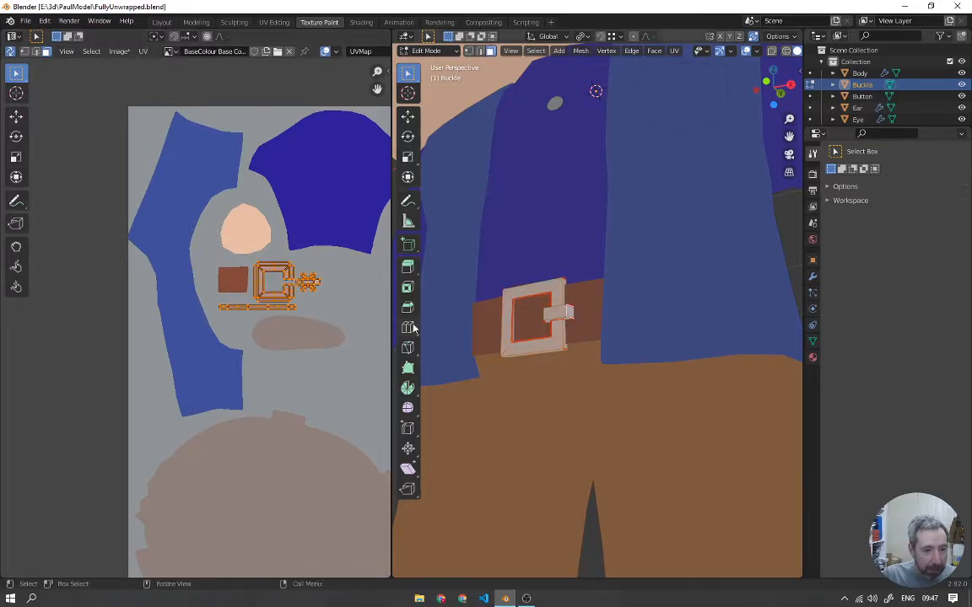
# Fill the buckle with a light, slightly pinkish grey in Texture Paint mode.
pyautogui.click(426, 50)
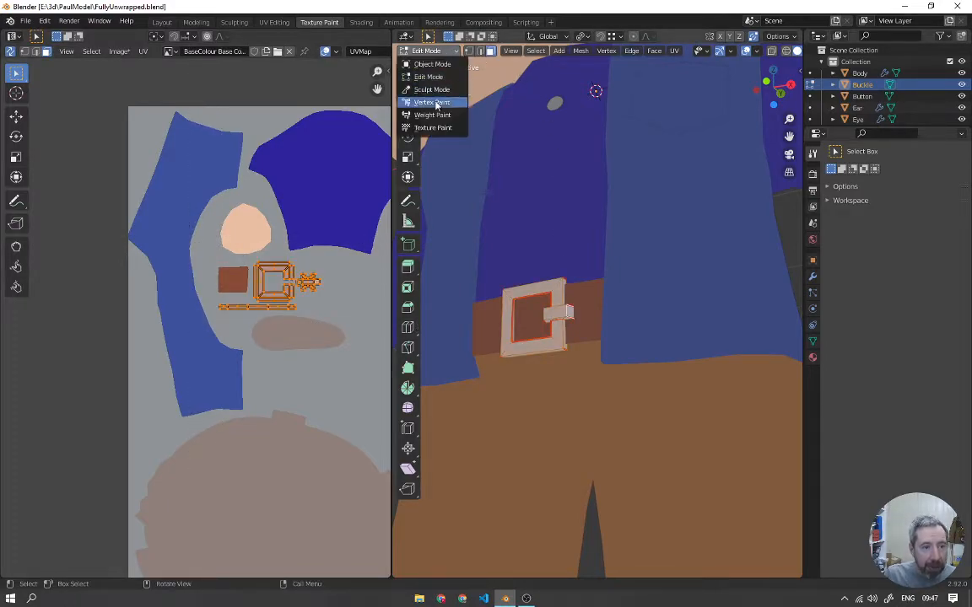
pyautogui.click(432, 128)
pyautogui.scroll(-2, 860, 411)
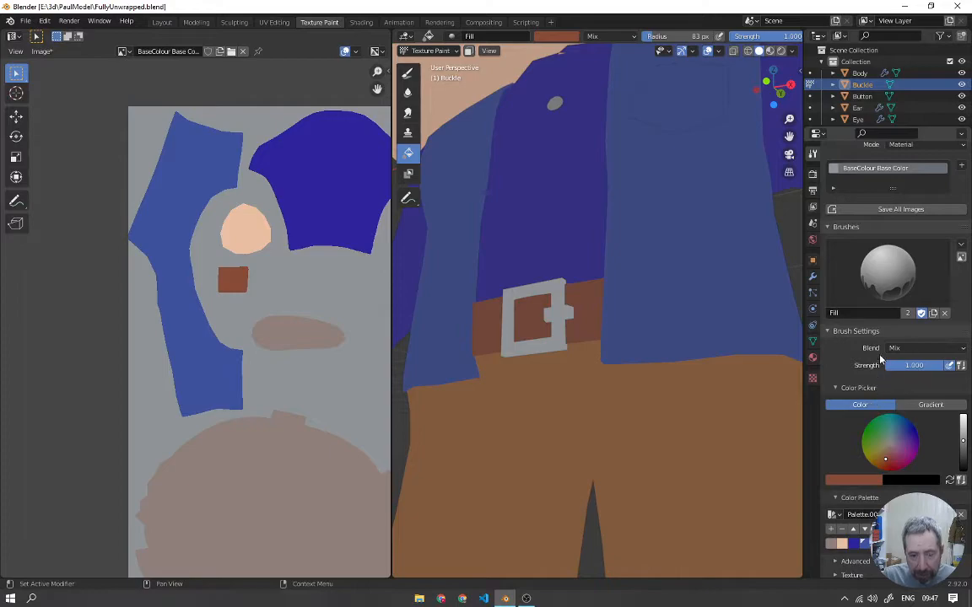
pyautogui.scroll(-3, 881, 364)
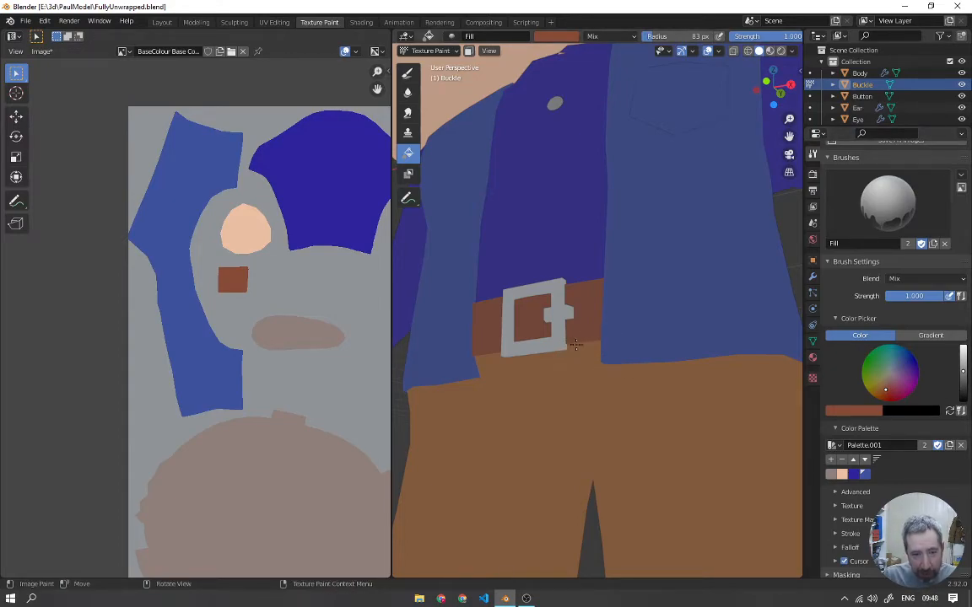
pyautogui.moveTo(595, 349); pyautogui.dragTo(540, 325, button='middle')
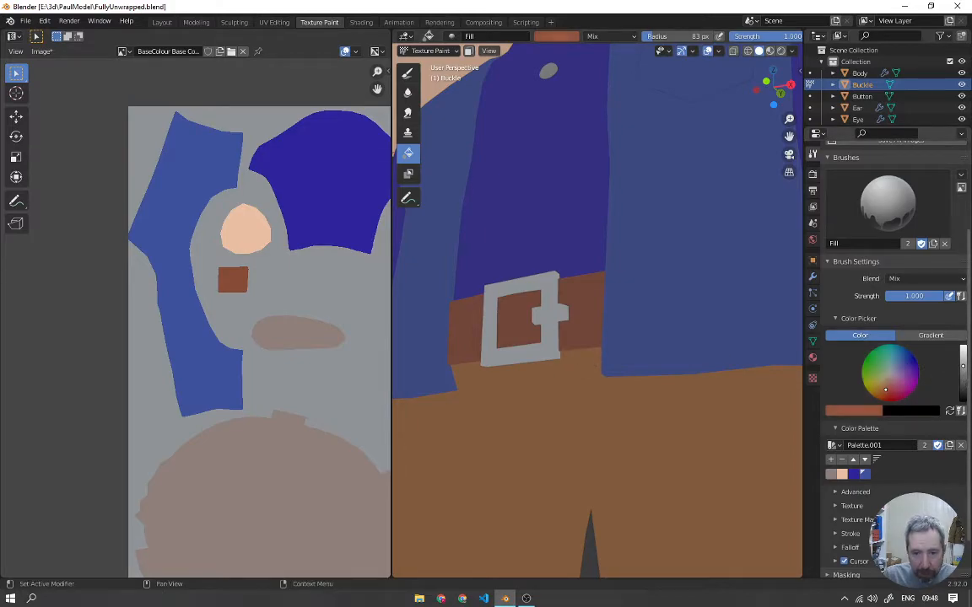
pyautogui.moveTo(885, 390); pyautogui.dragTo(889, 374)
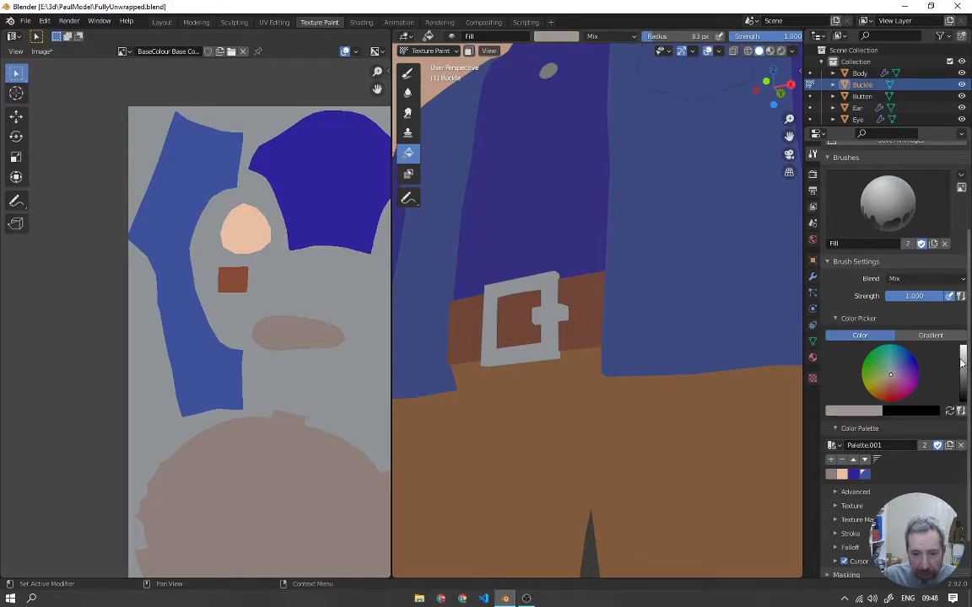
pyautogui.click(965, 358)
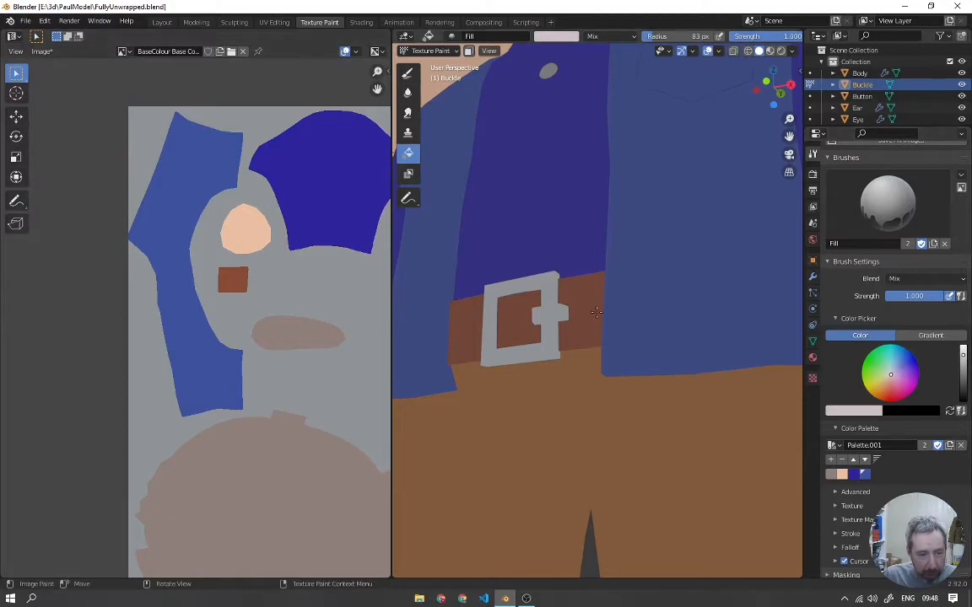
pyautogui.click(545, 347)
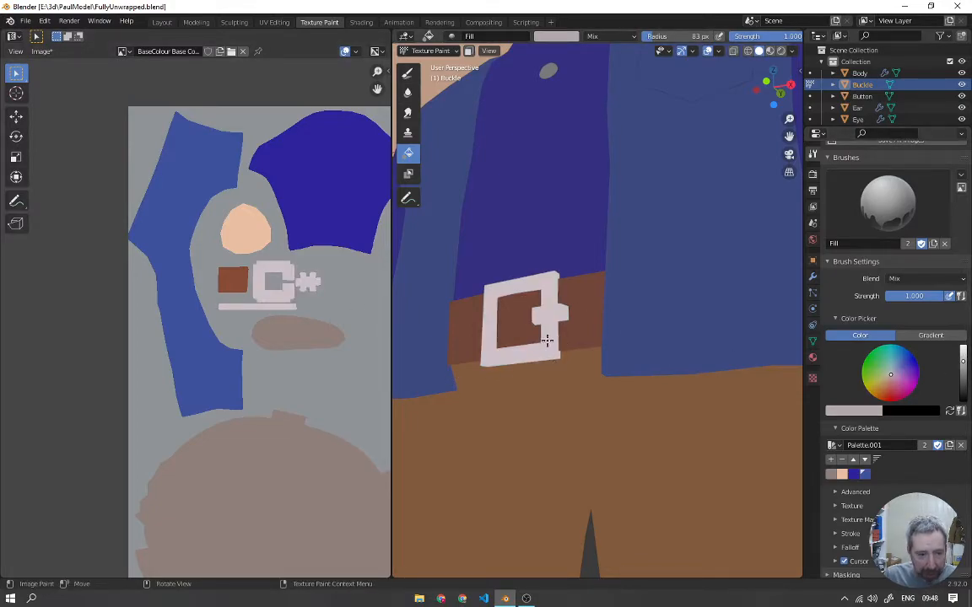
# Switch from the buckle to the shirt button object and select its round UV island in Edit Mode.
pyautogui.moveTo(572, 393); pyautogui.dragTo(584, 213, button='middle')
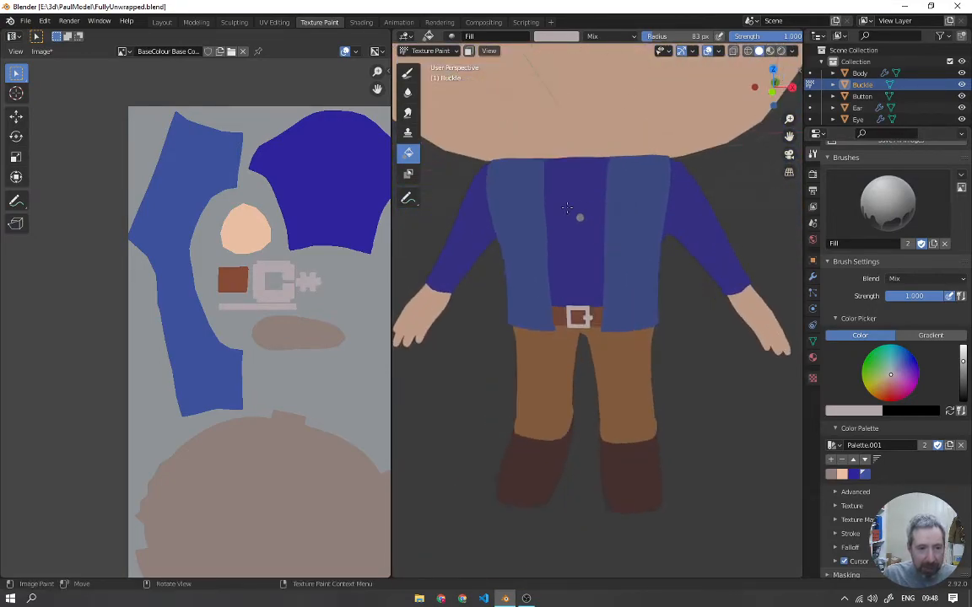
pyautogui.click(430, 51)
pyautogui.click(432, 65)
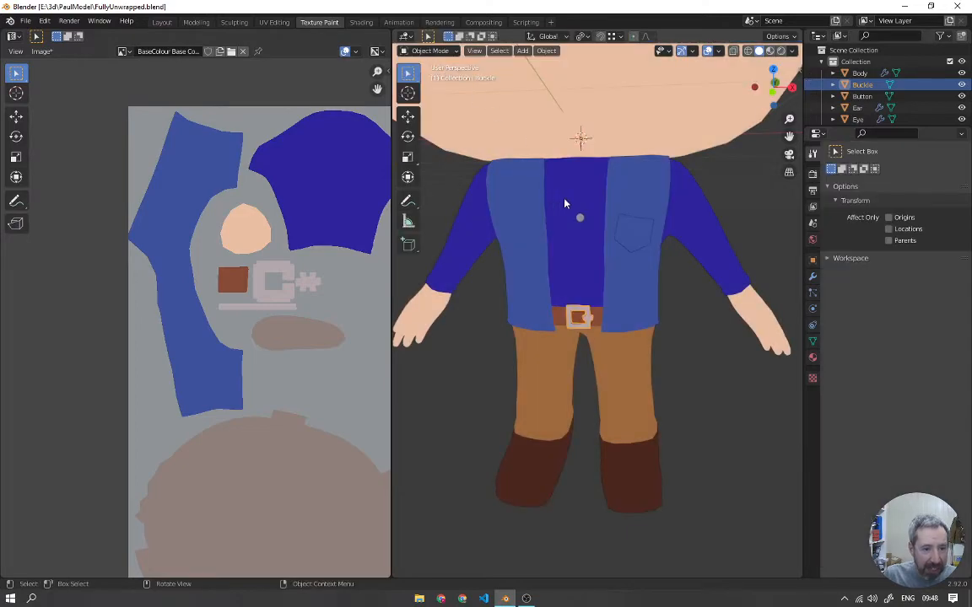
pyautogui.click(580, 220)
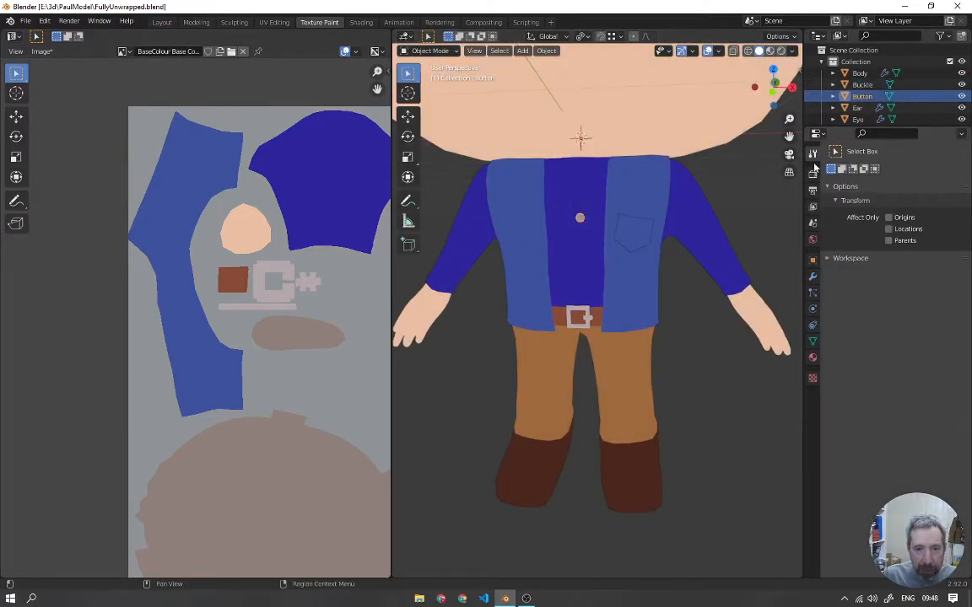
pyautogui.click(431, 50)
pyautogui.click(432, 77)
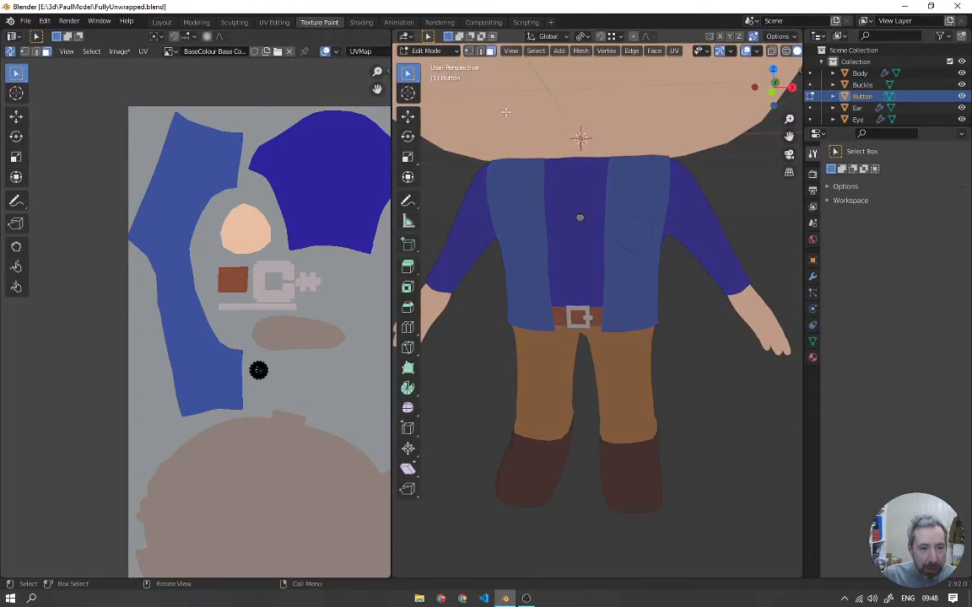
pyautogui.press('b')
pyautogui.moveTo(227, 347); pyautogui.dragTo(291, 400)
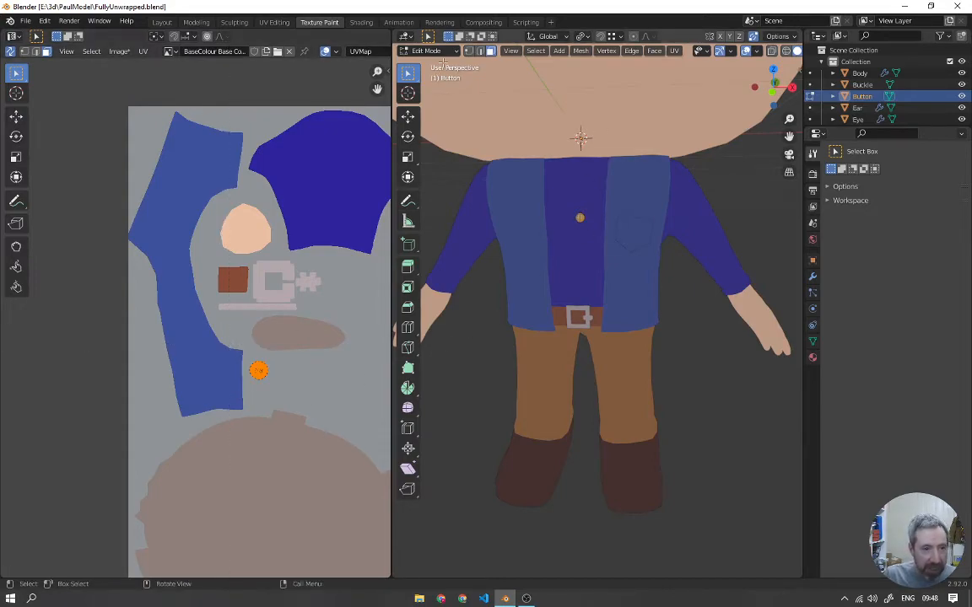
# Fill the shirt button with a very dark reddish brown in Texture Paint mode.
pyautogui.click(431, 51)
pyautogui.click(433, 128)
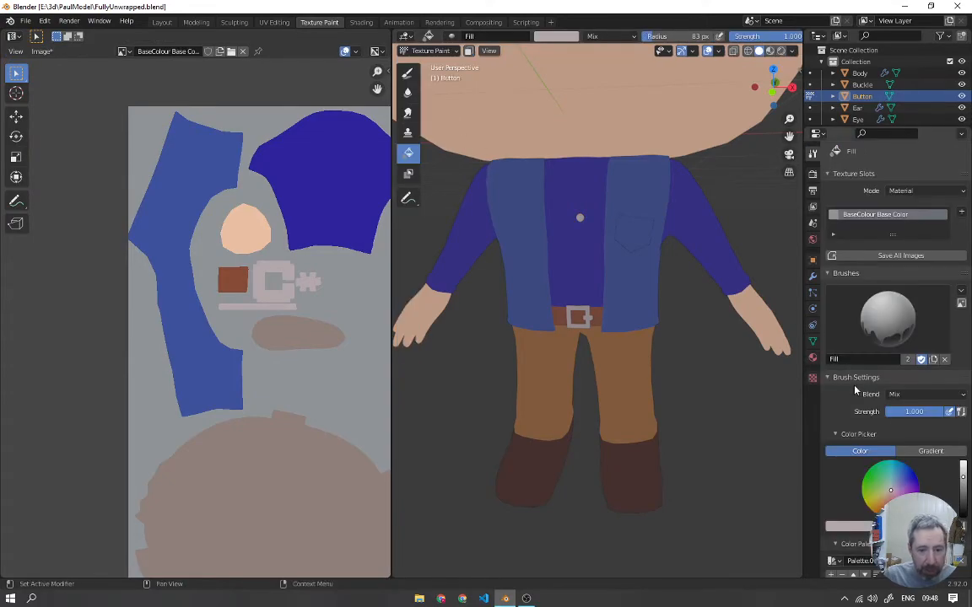
pyautogui.scroll(-4, 896, 422)
pyautogui.moveTo(885, 402); pyautogui.dragTo(889, 408)
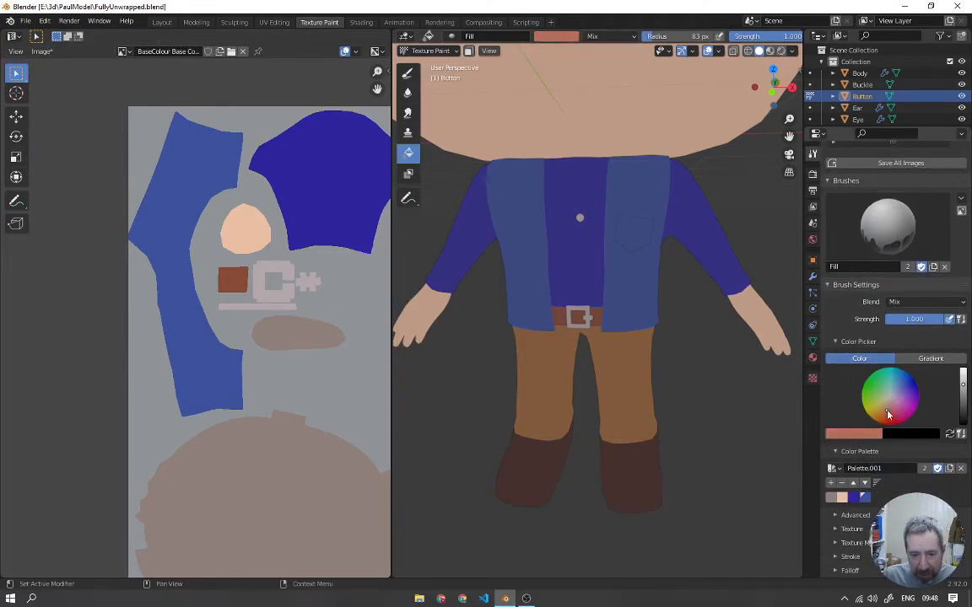
pyautogui.moveTo(962, 385); pyautogui.dragTo(962, 412)
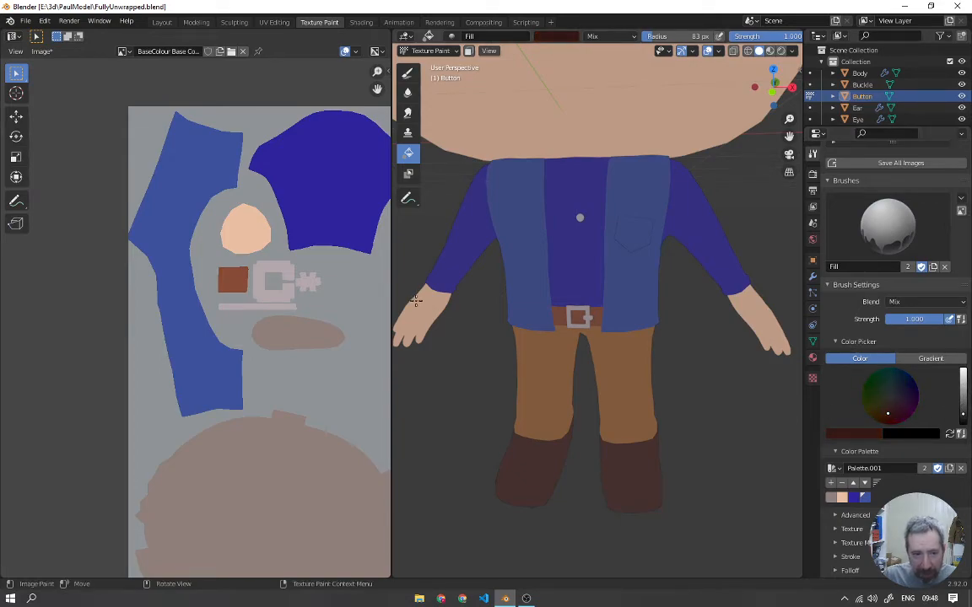
pyautogui.click(580, 218)
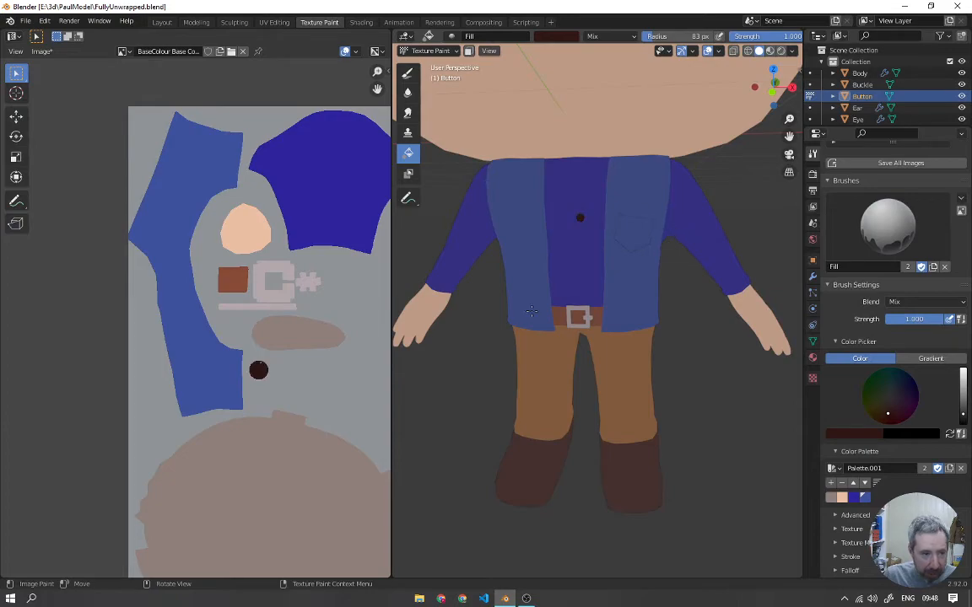
pyautogui.scroll(5, 530, 328)
pyautogui.scroll(-3, 567, 129)
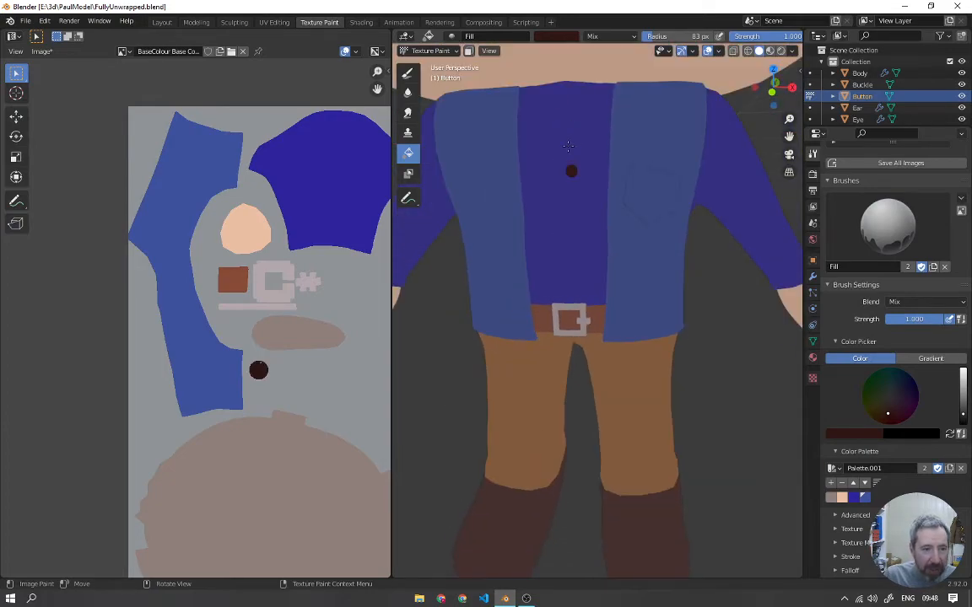
# Return the shirt button to Object Mode and view the whole painted character.
pyautogui.click(429, 50)
pyautogui.click(422, 65)
pyautogui.scroll(-5, 462, 221)
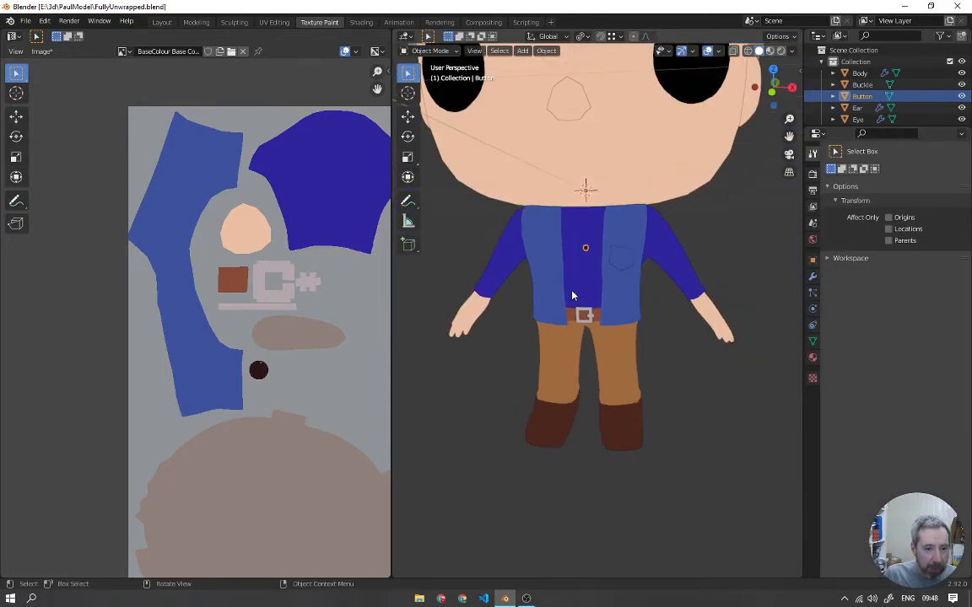
pyautogui.moveTo(729, 369); pyautogui.dragTo(511, 300, button='middle')
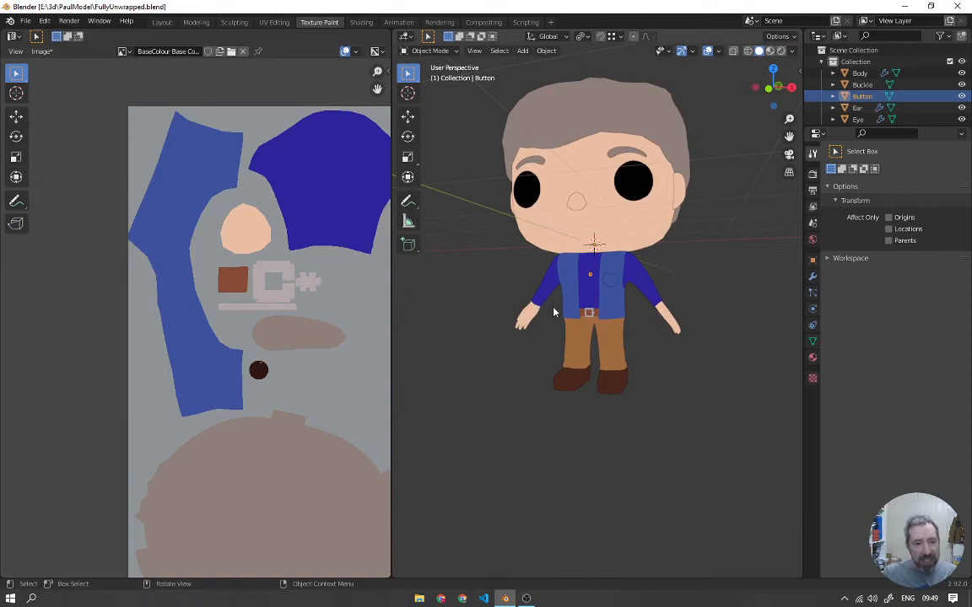
# Show the character in Material Preview shading and examine it from several angles along with the complete BaseColour texture layout.
pyautogui.moveTo(405, 235); pyautogui.dragTo(570, 358, button='middle')
pyautogui.click(770, 50)
pyautogui.moveTo(624, 278)
pyautogui.mouseDown(button='middle')
pyautogui.moveTo(686, 339)
pyautogui.moveTo(649, 352)
pyautogui.moveTo(729, 282)
pyautogui.moveTo(652, 299)
pyautogui.moveTo(627, 399)
pyautogui.mouseUp(button='middle')
pyautogui.scroll(3, 650, 352)
pyautogui.scroll(2, 637, 354)
pyautogui.scroll(-2, 626, 399)
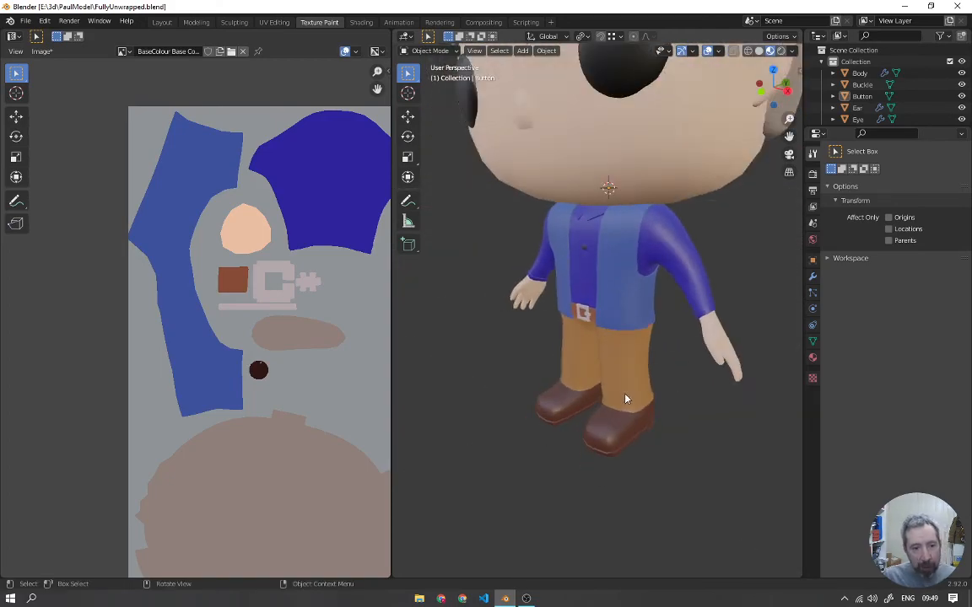
pyautogui.moveTo(718, 308); pyautogui.dragTo(611, 409, button='middle')
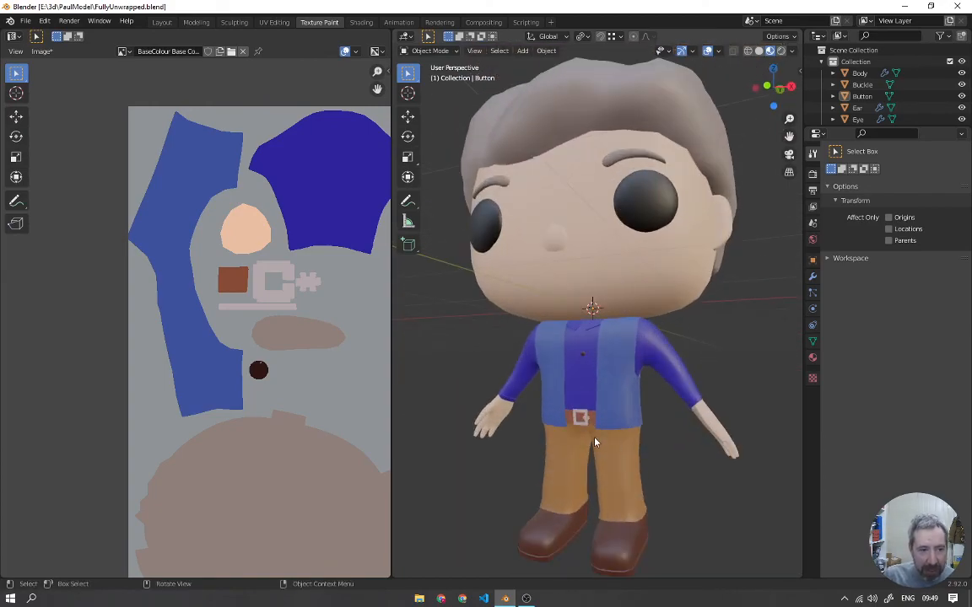
pyautogui.scroll(-4, 267, 278)
pyautogui.moveTo(326, 385); pyautogui.dragTo(264, 372, button='middle')
pyautogui.scroll(2, 265, 373)
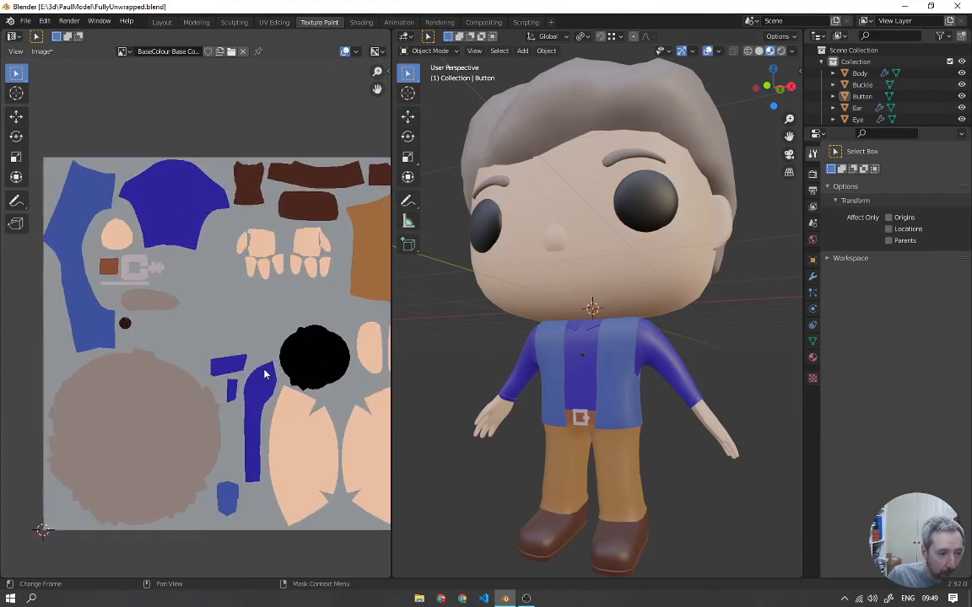
pyautogui.scroll(-1, 264, 374)
pyautogui.moveTo(251, 319); pyautogui.dragTo(238, 287, button='middle')
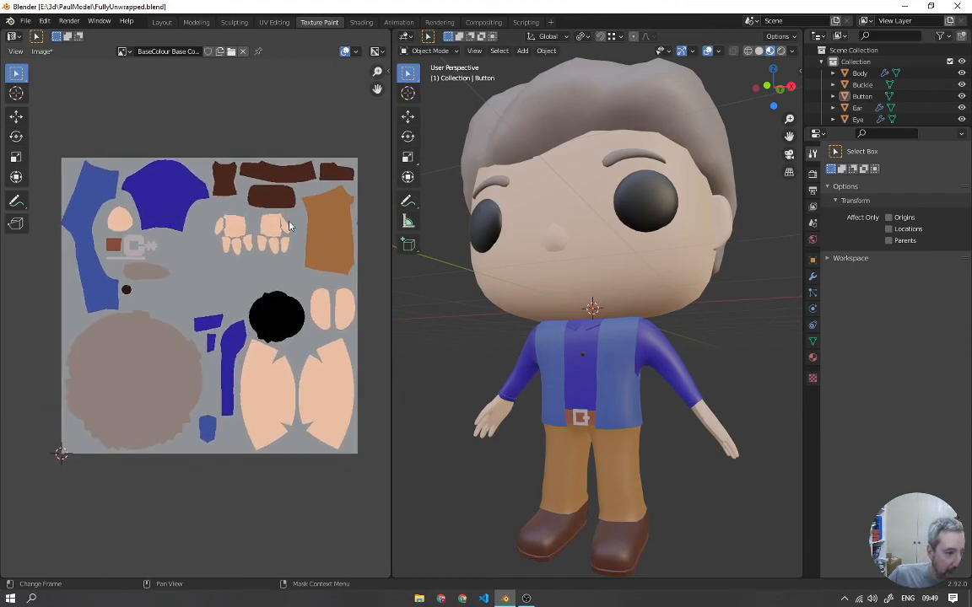